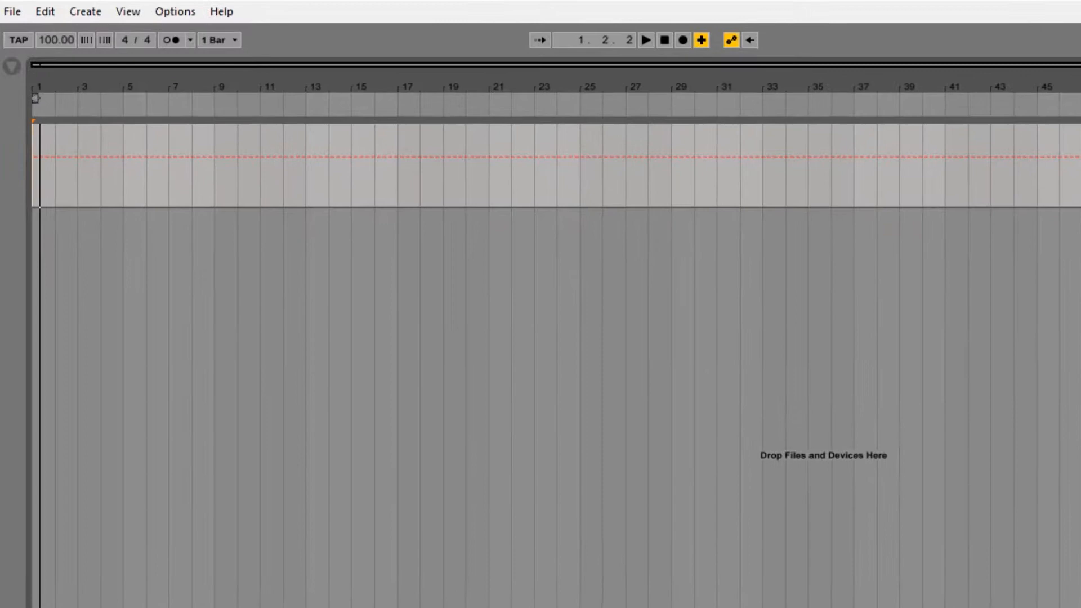
click(92, 10)
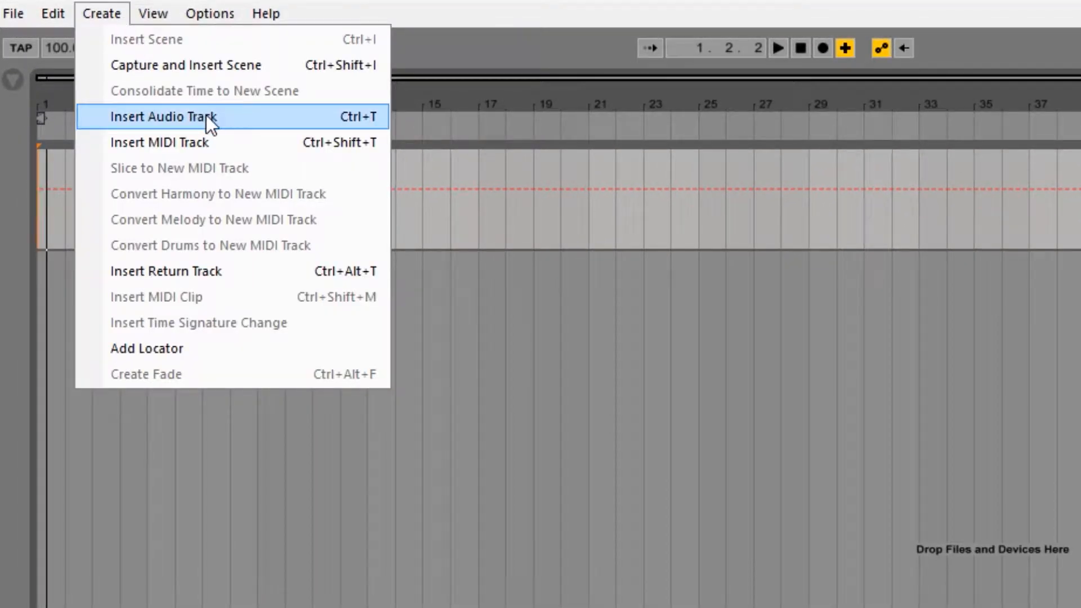
click(103, 16)
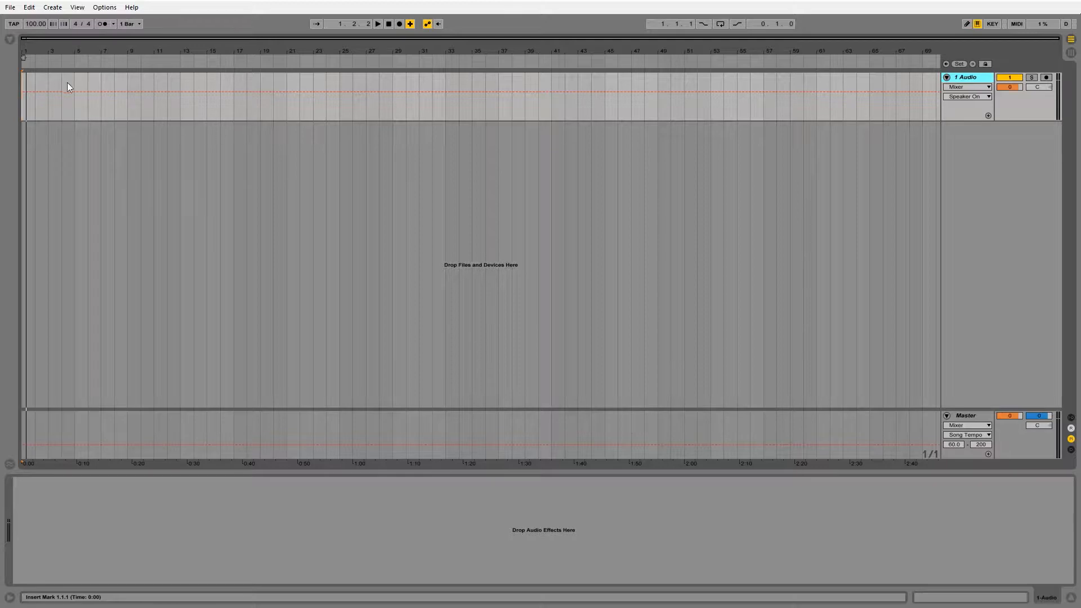
Step: Show the browser's audio effects and add EQ Eight to the 1 Audio track
click(9, 39)
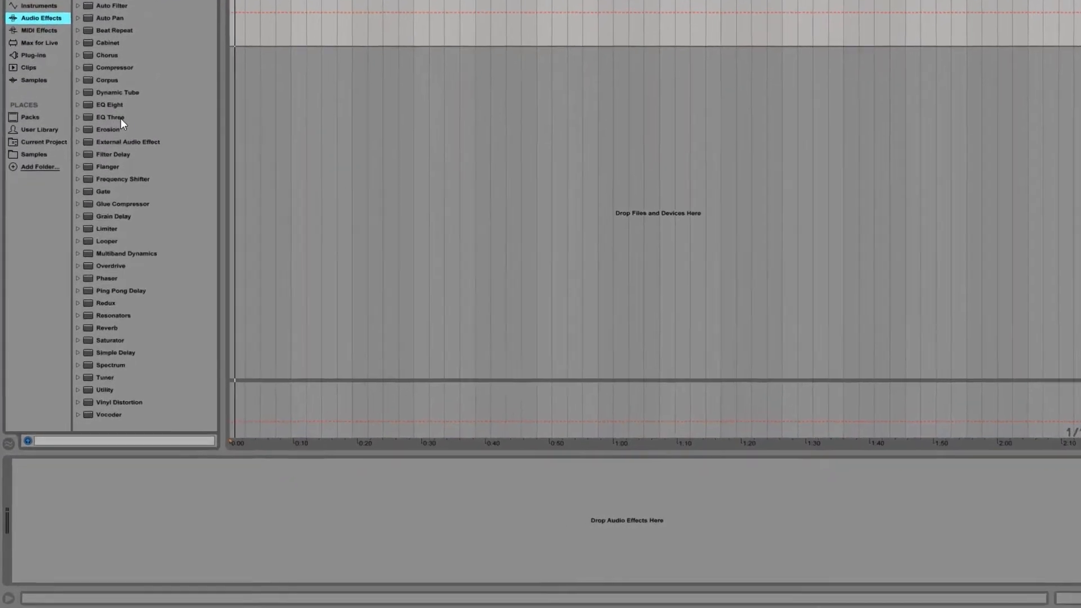
drag(121, 119, 166, 326)
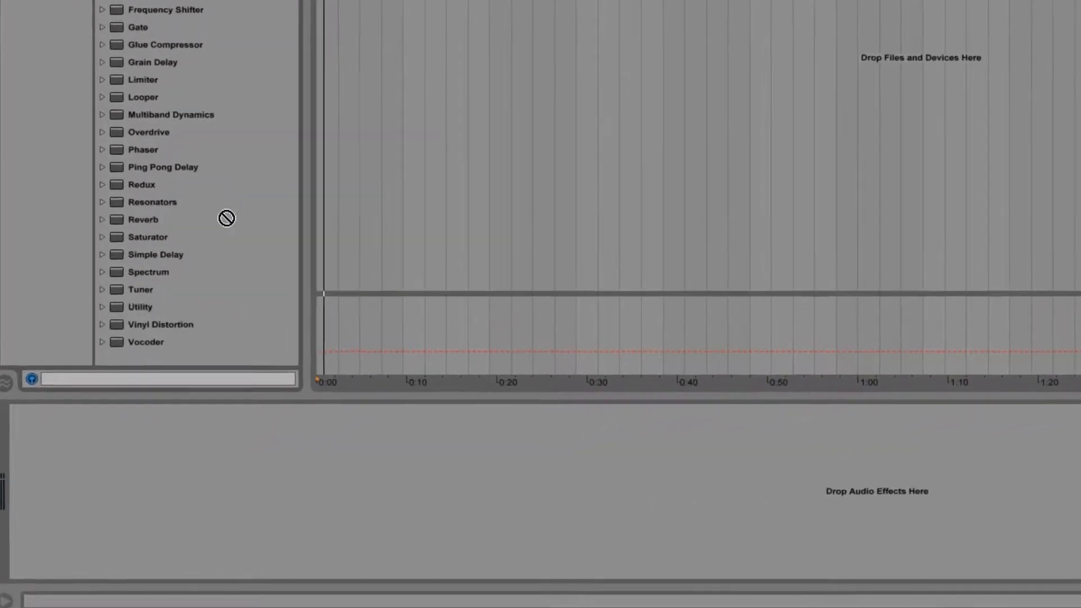
mouse_move(226, 218)
mouse_down()
mouse_move(194, 459)
mouse_move(87, 507)
mouse_up()
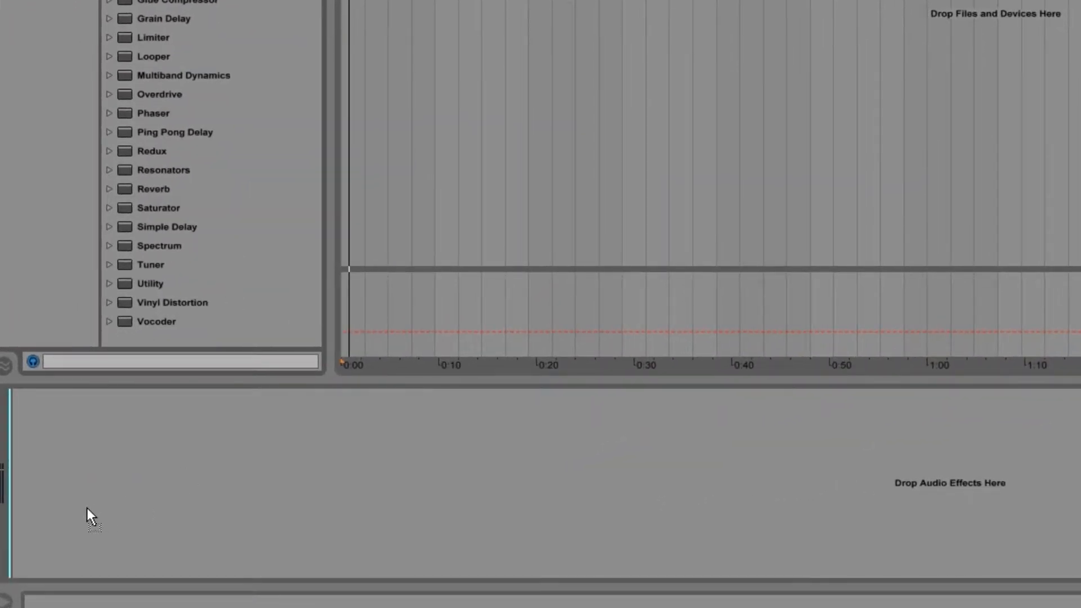
drag(87, 507, 207, 145)
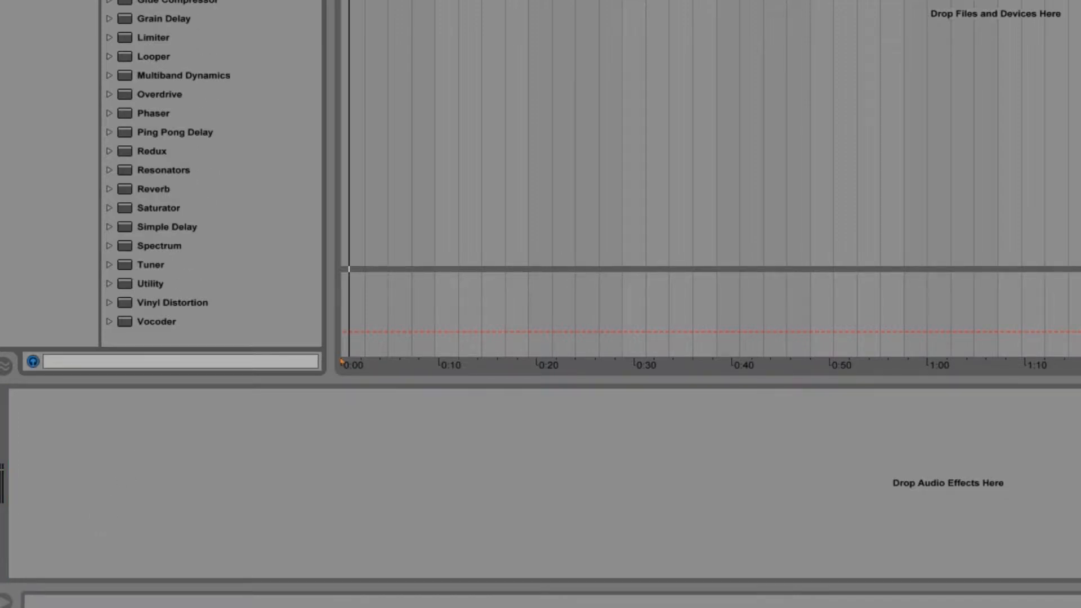
mouse_move(225, 28)
mouse_down()
mouse_move(239, 176)
mouse_move(137, 428)
mouse_up()
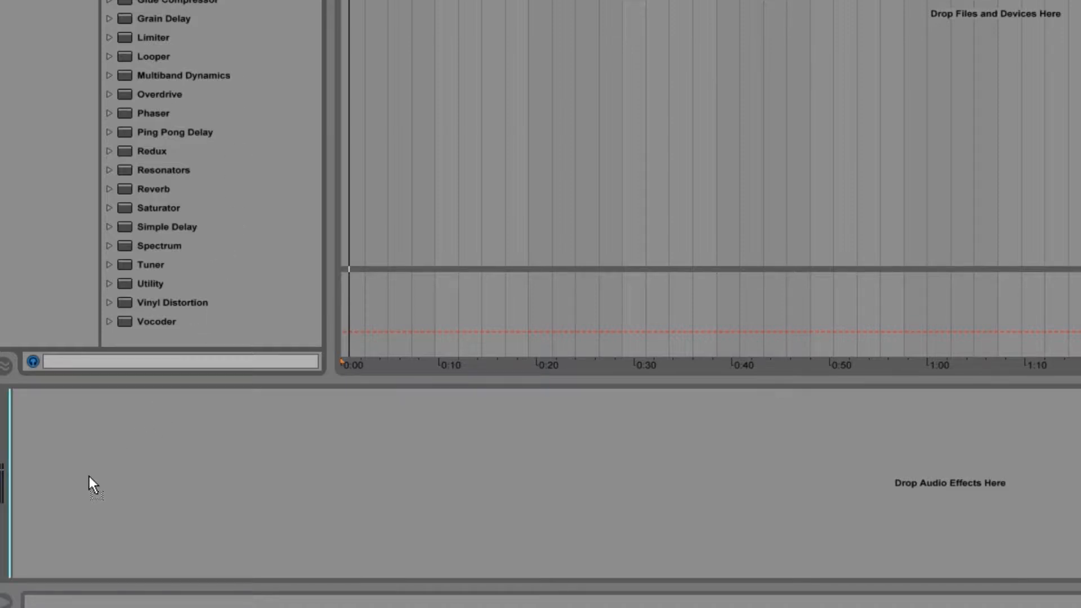
drag(88, 477, 88, 479)
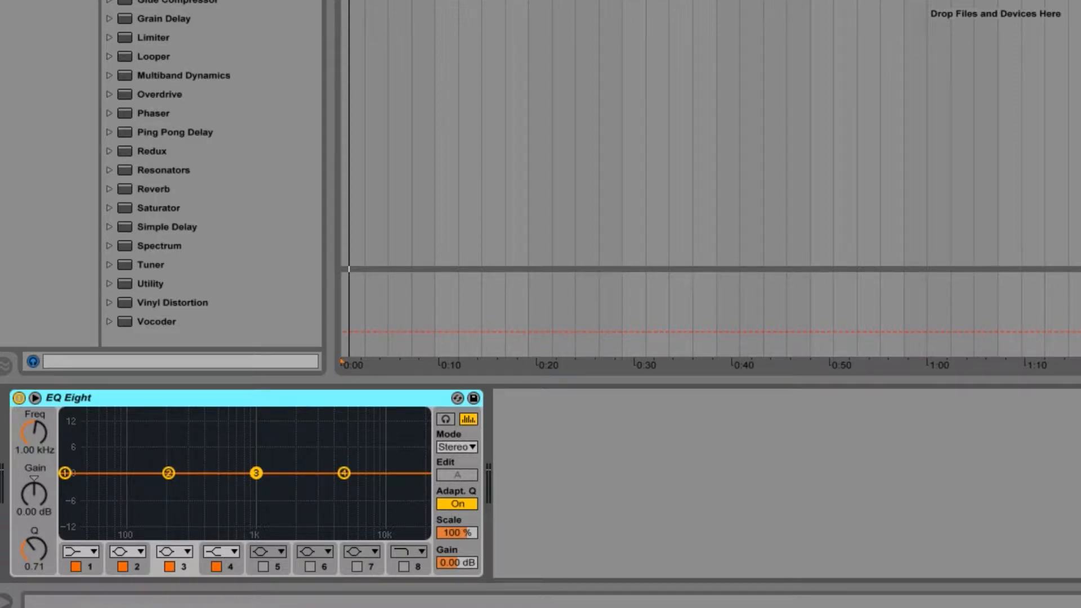
drag(562, 349, 594, 481)
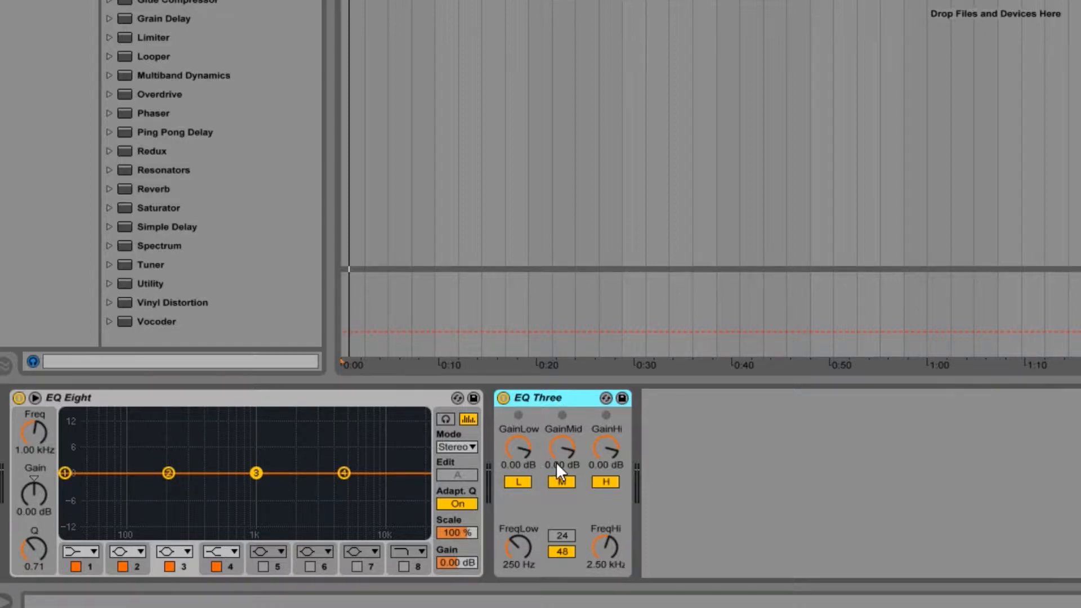
right_click(559, 395)
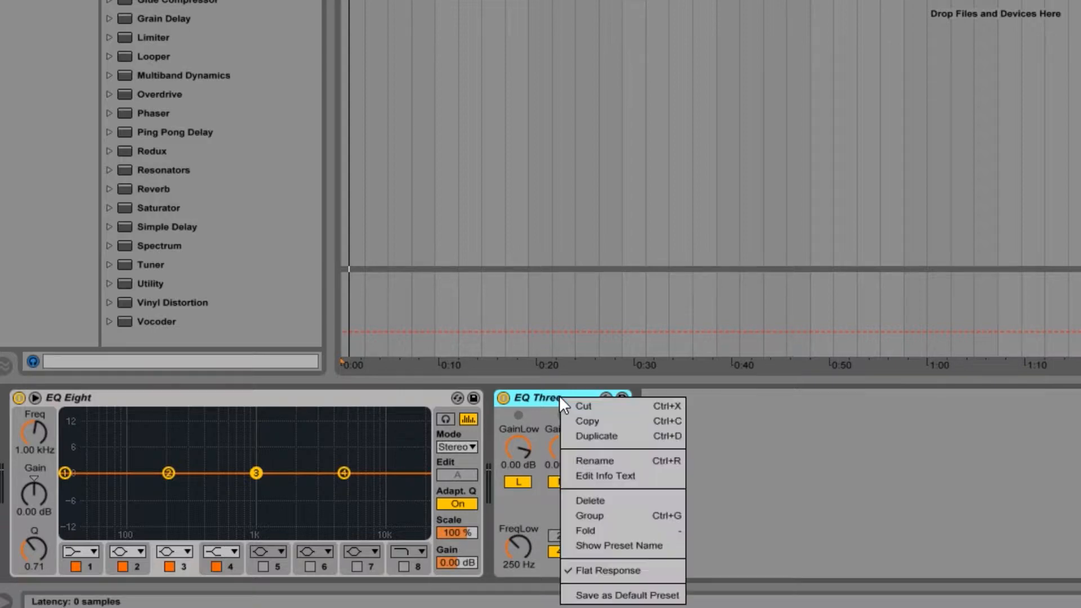
click(613, 501)
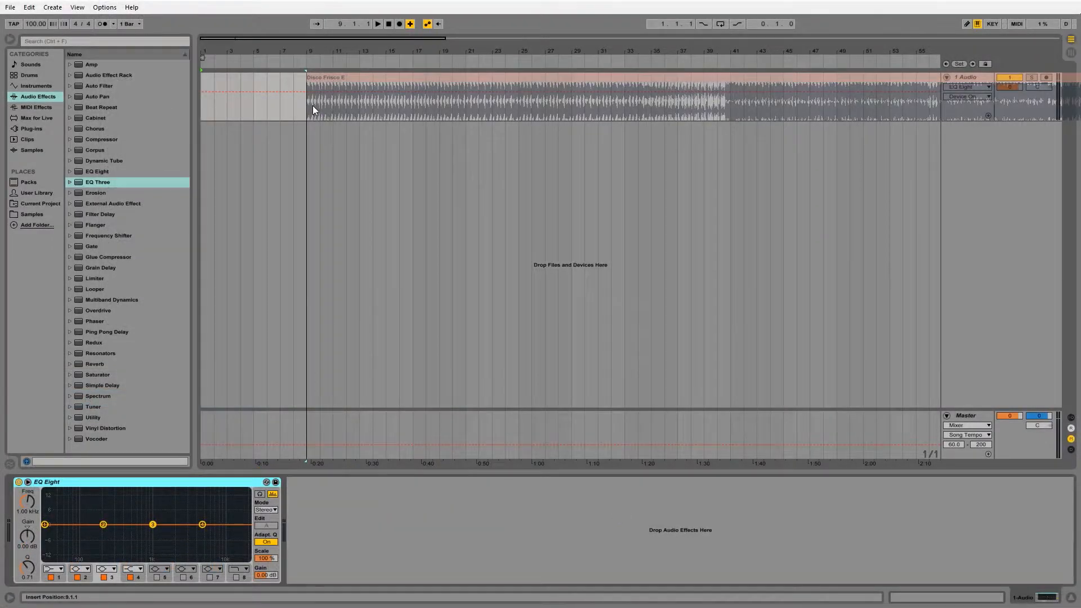
Step: Check the Disco Frisco E clip's segment BPM and set the project tempo to 123 BPM
click(313, 106)
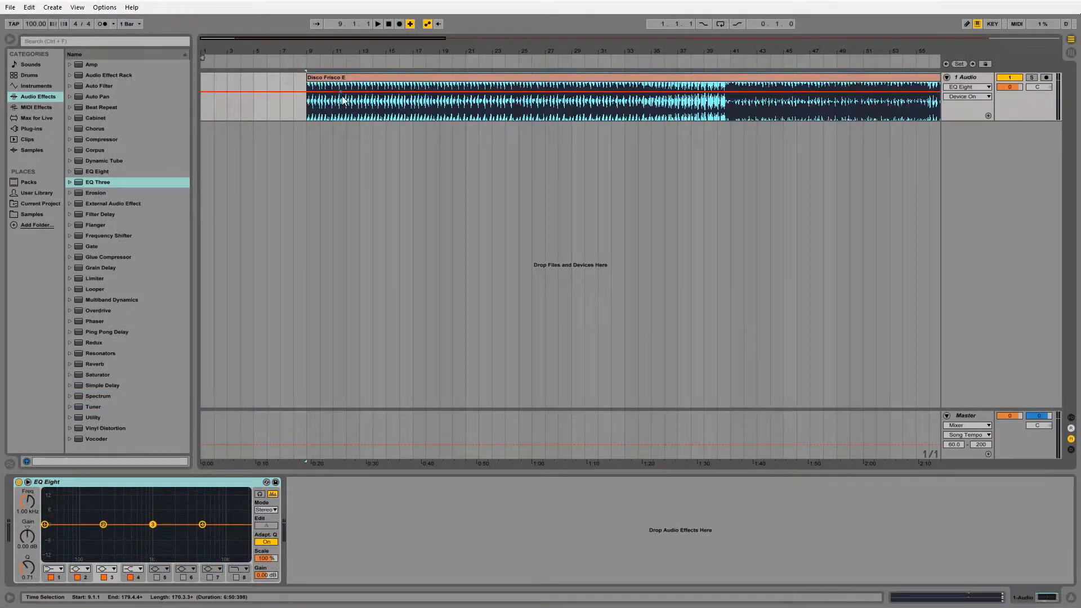
click(330, 106)
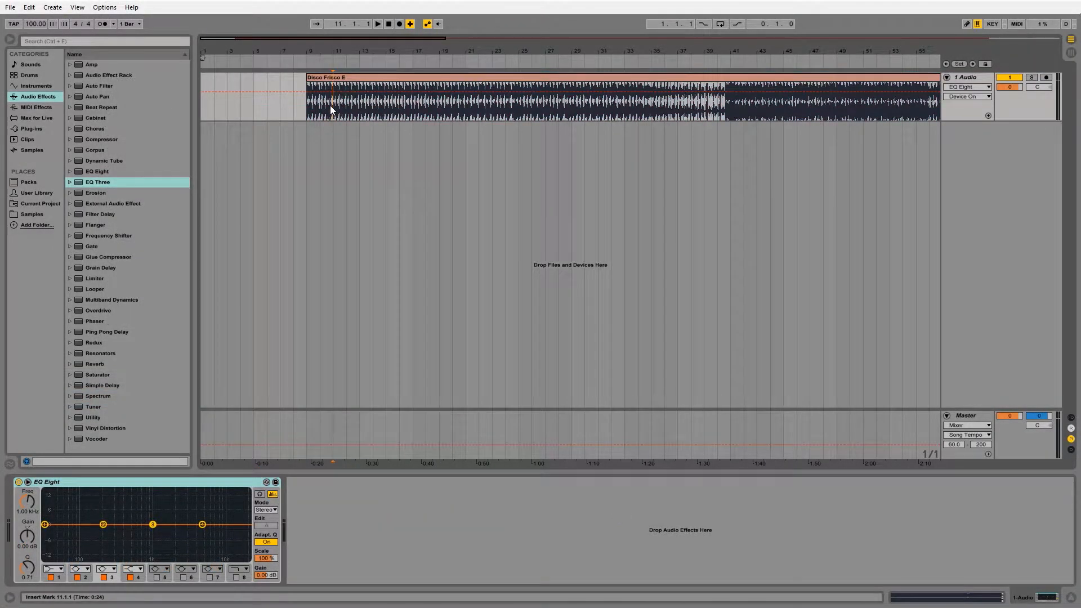
click(1022, 602)
click(1024, 601)
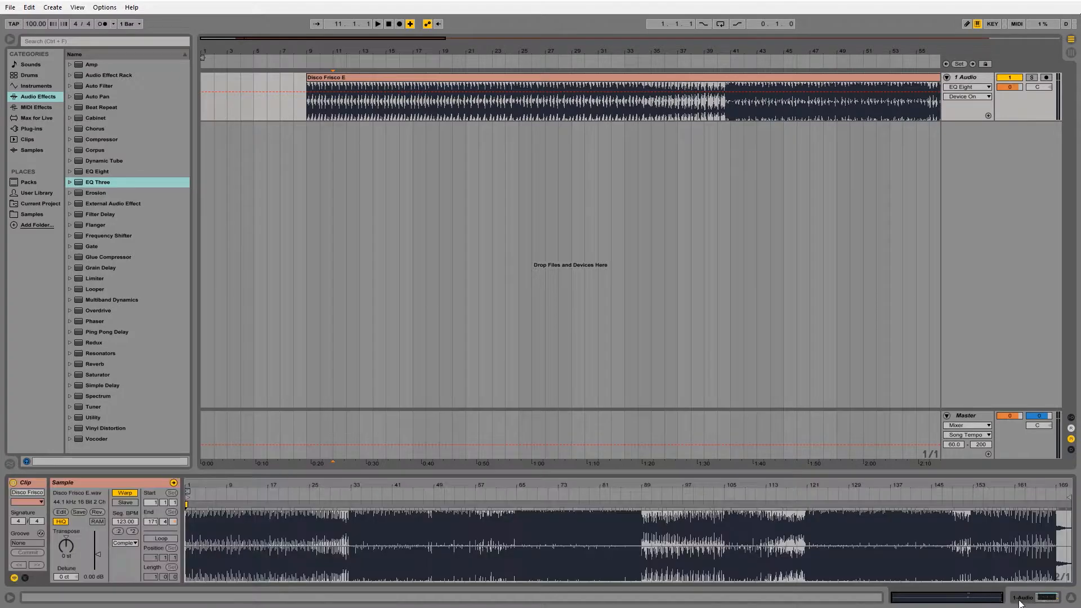
click(1025, 602)
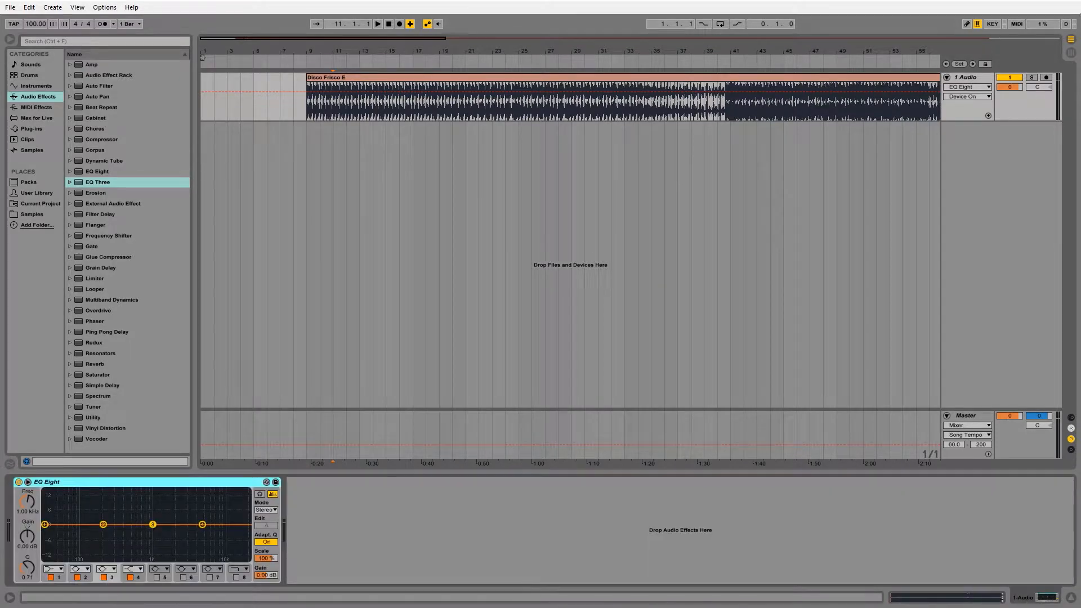
click(38, 22)
text(123)
key(Return)
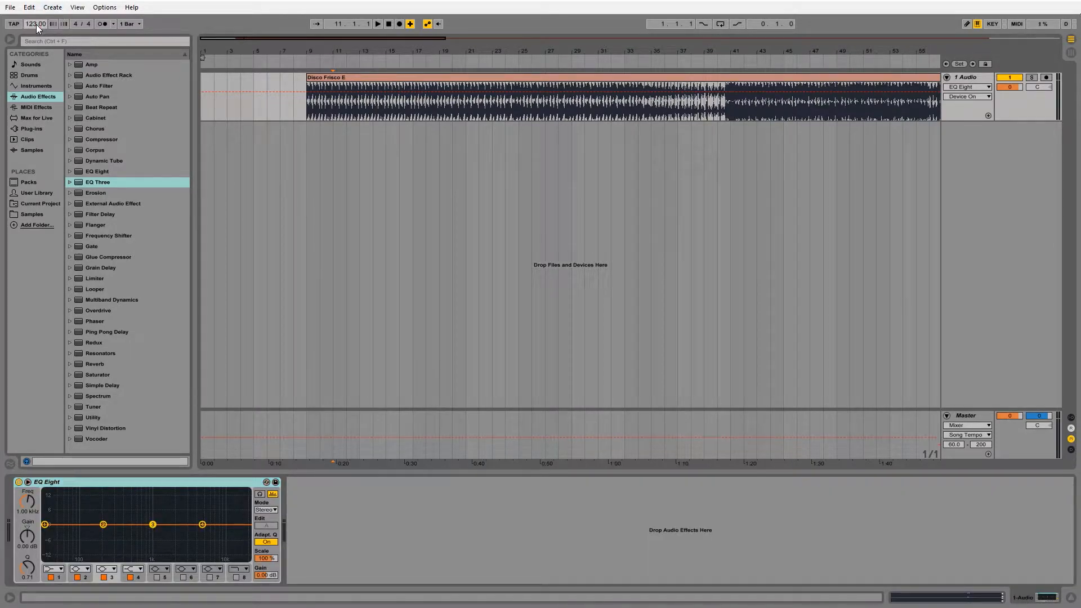
Step: Turn off Warp for the Disco Frisco E clip on the 1 Audio track
click(371, 91)
click(1033, 601)
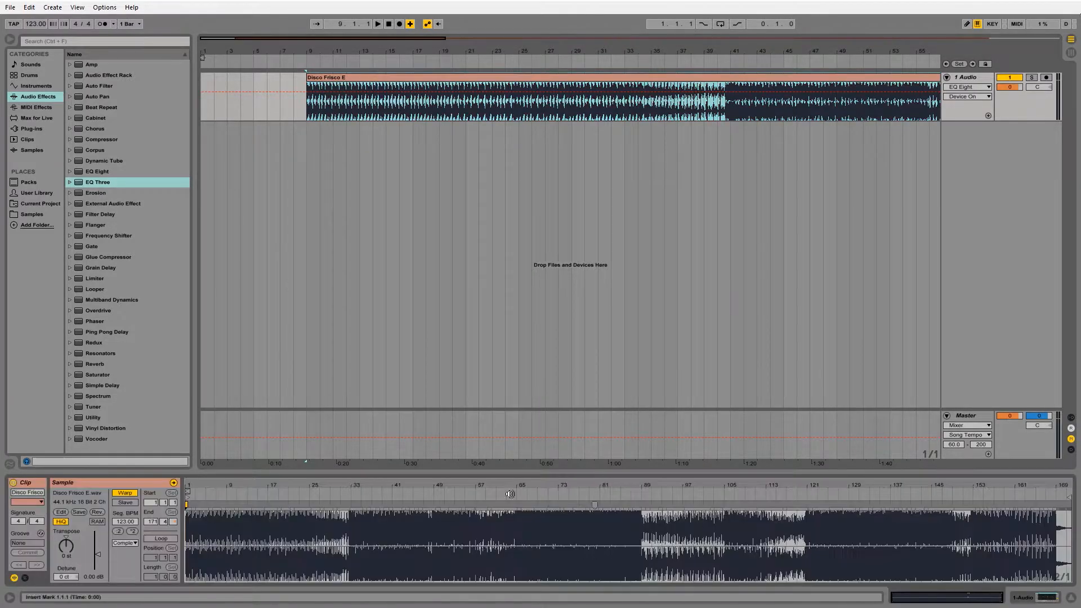
click(133, 494)
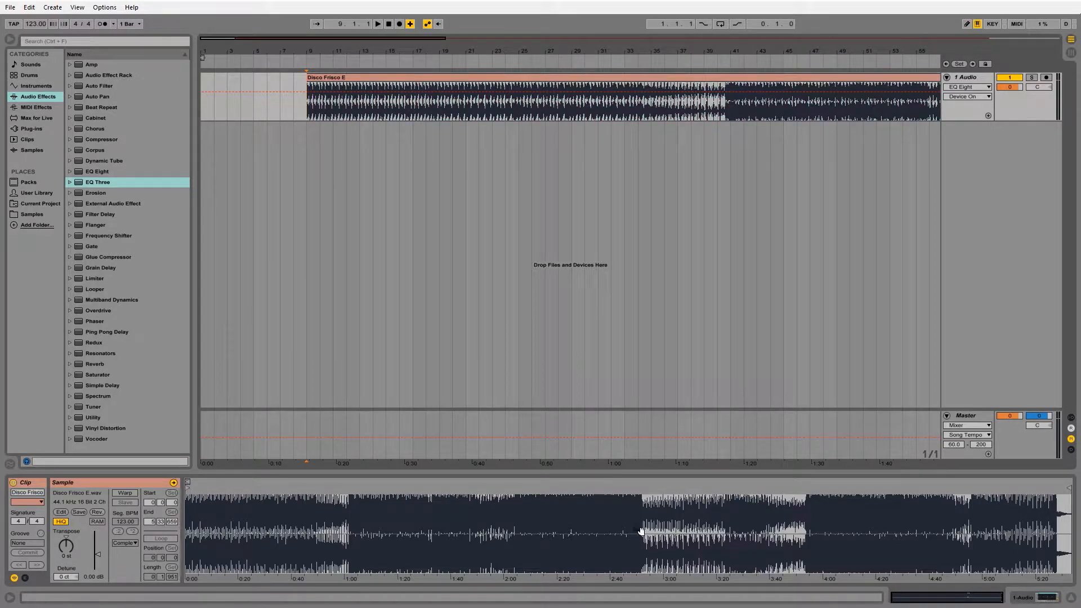
Step: Bypass EQ Eight, play the track from bar 9, and switch the effect back on to compare the sound
click(1040, 598)
click(19, 482)
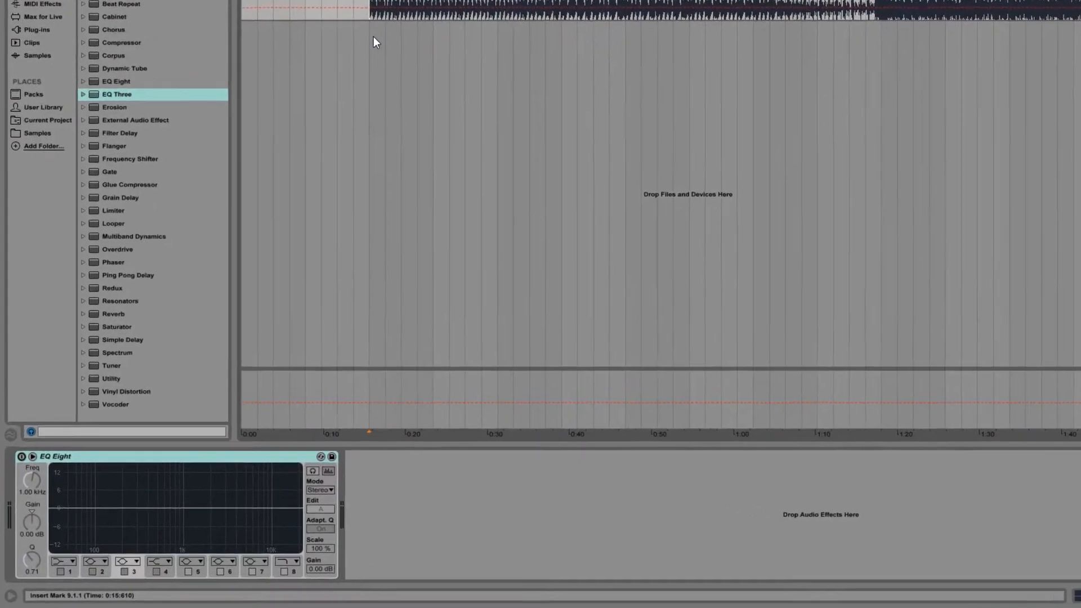
key(space)
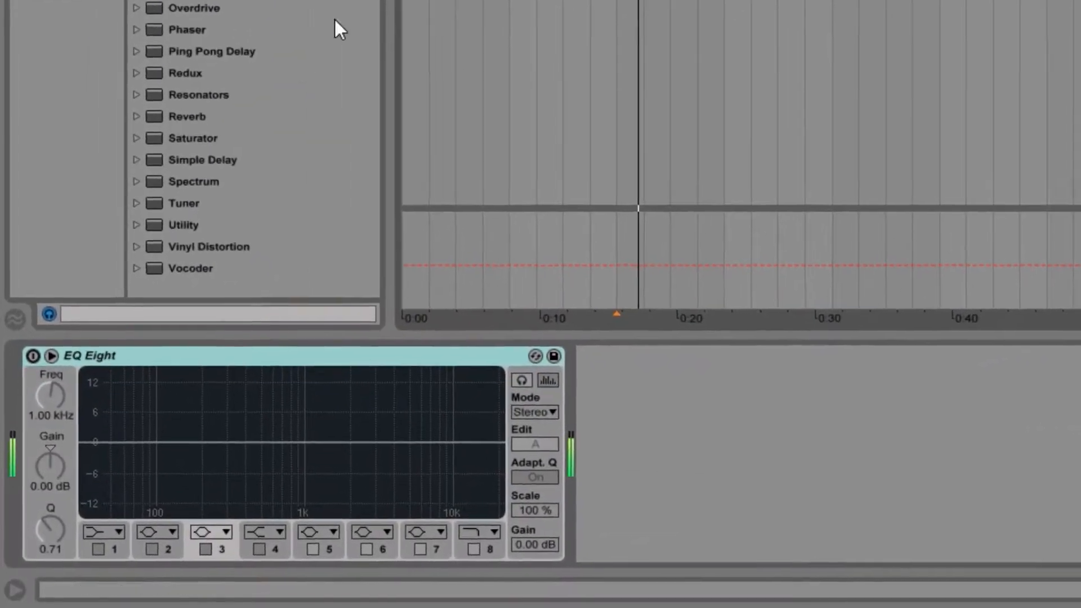
click(35, 358)
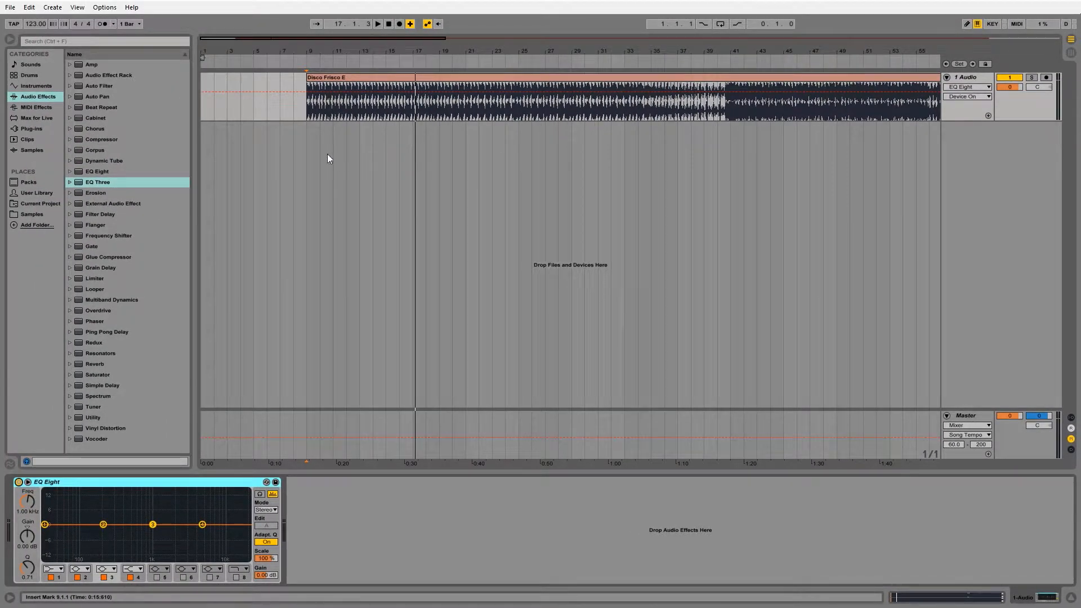
click(307, 141)
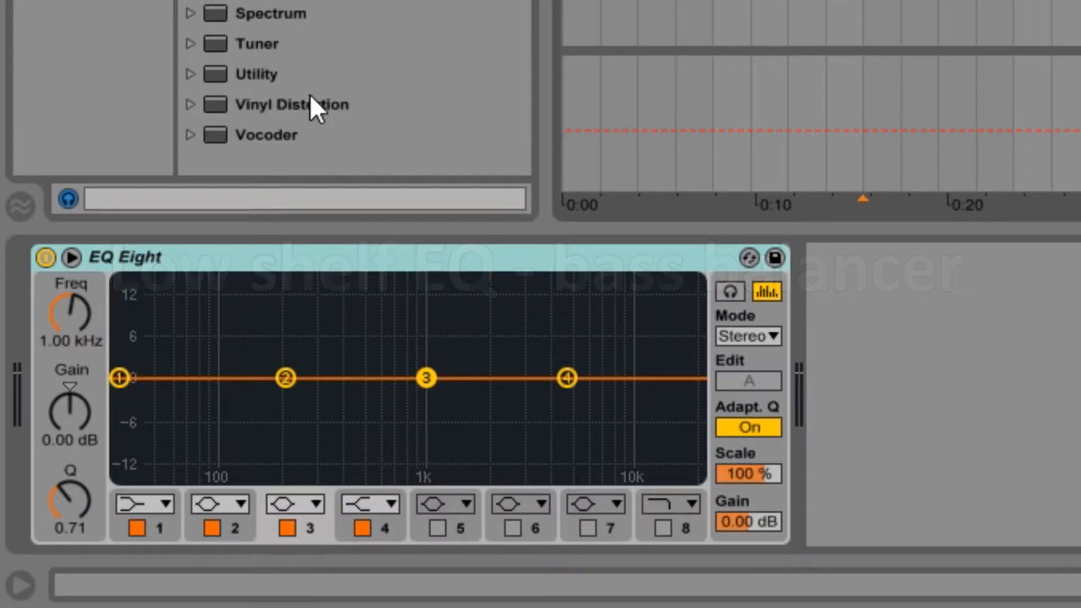
Step: Switch off bands 4, 3 and 2 in EQ Eight, leaving only band 1 active
click(361, 529)
click(287, 528)
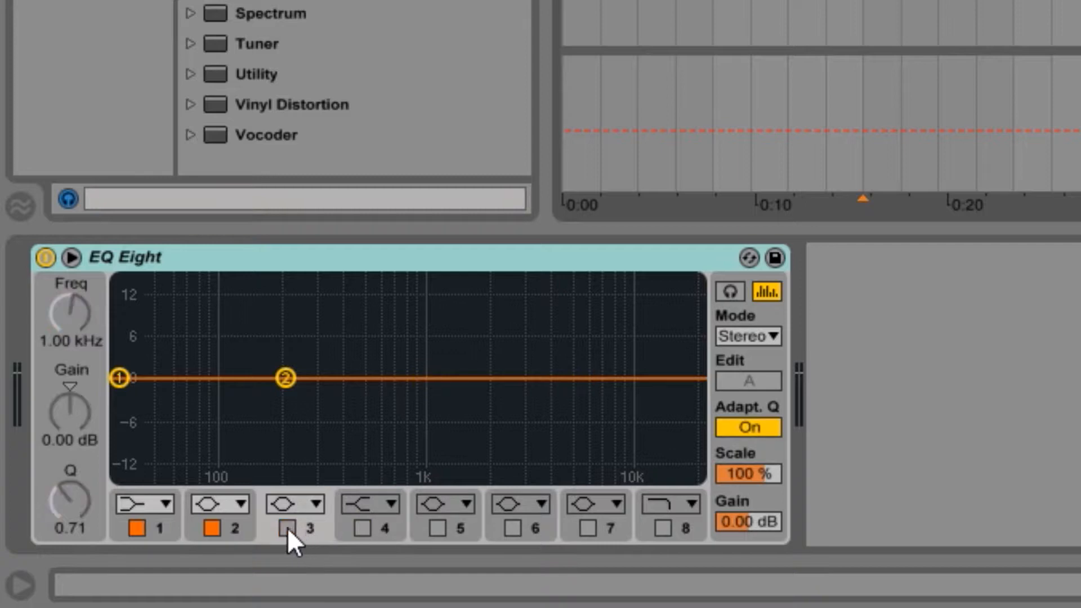
click(212, 528)
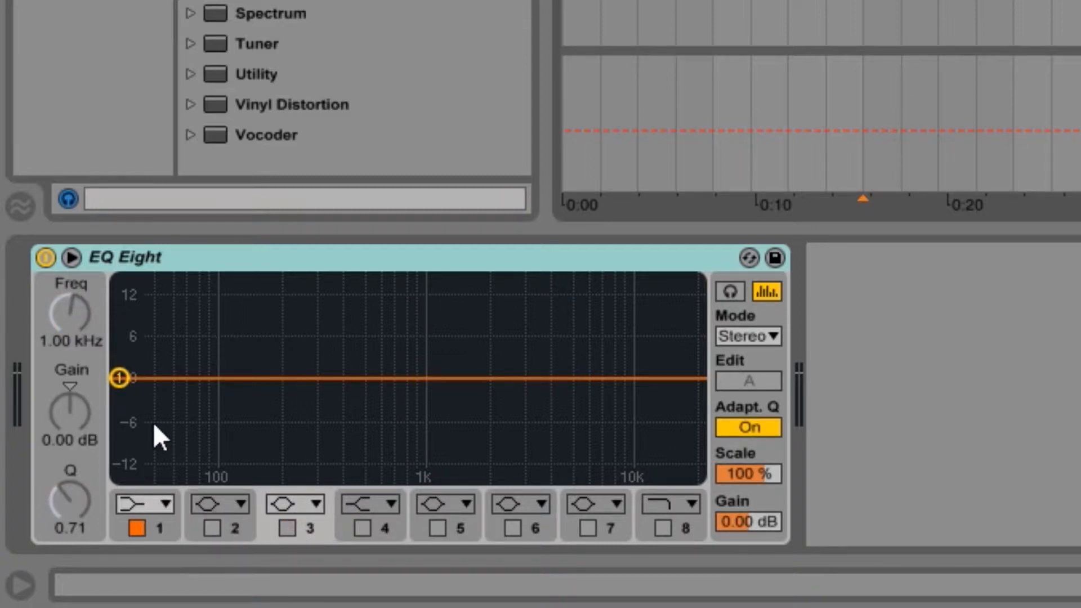
Step: Select EQ Eight's band 1 and choose the low-shelf filter type for it
click(120, 377)
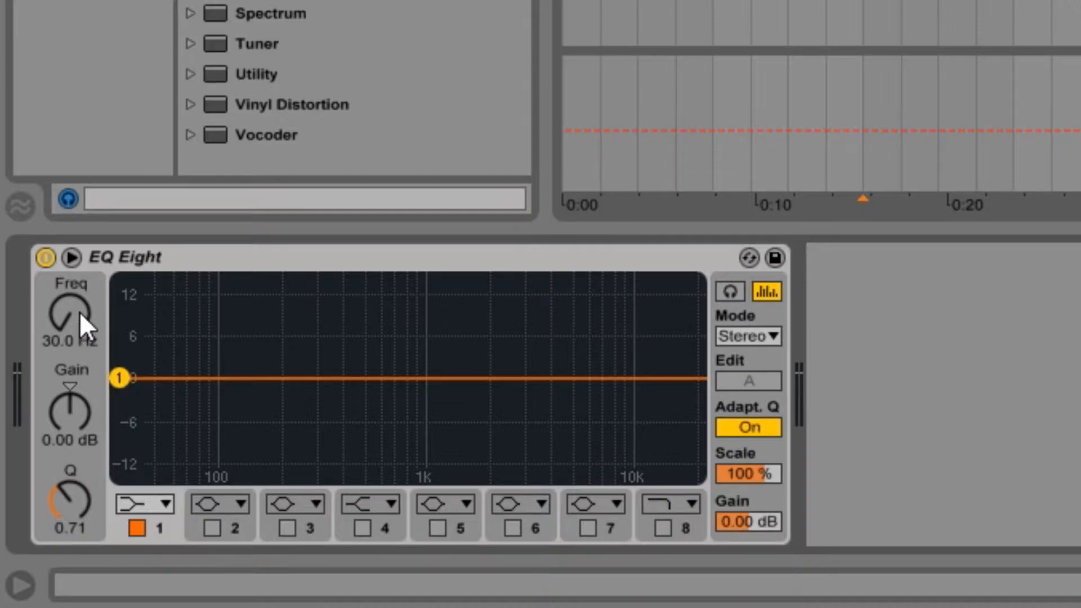
click(167, 502)
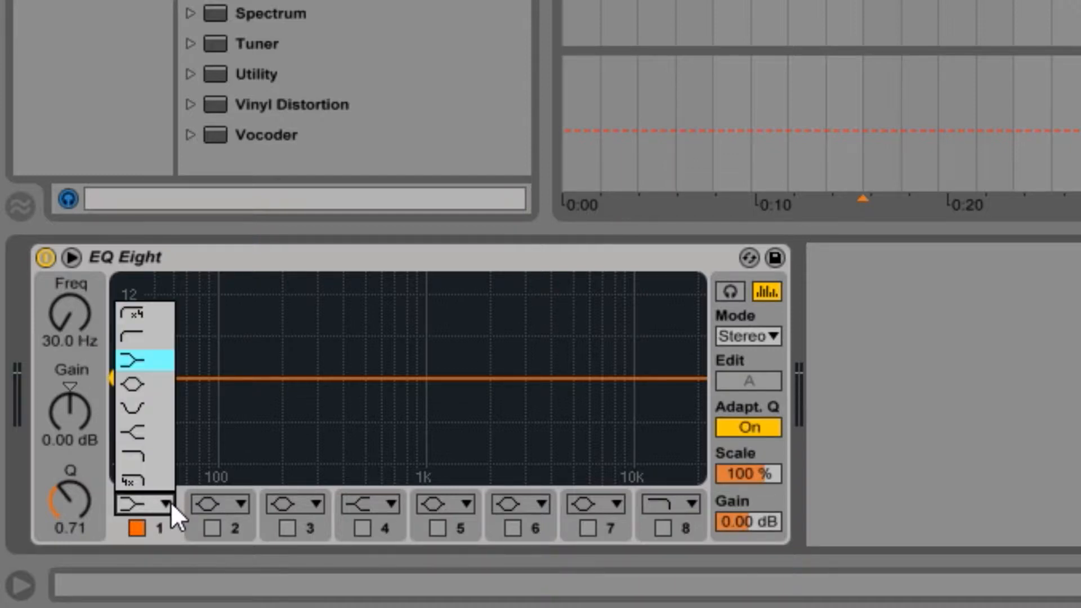
click(154, 364)
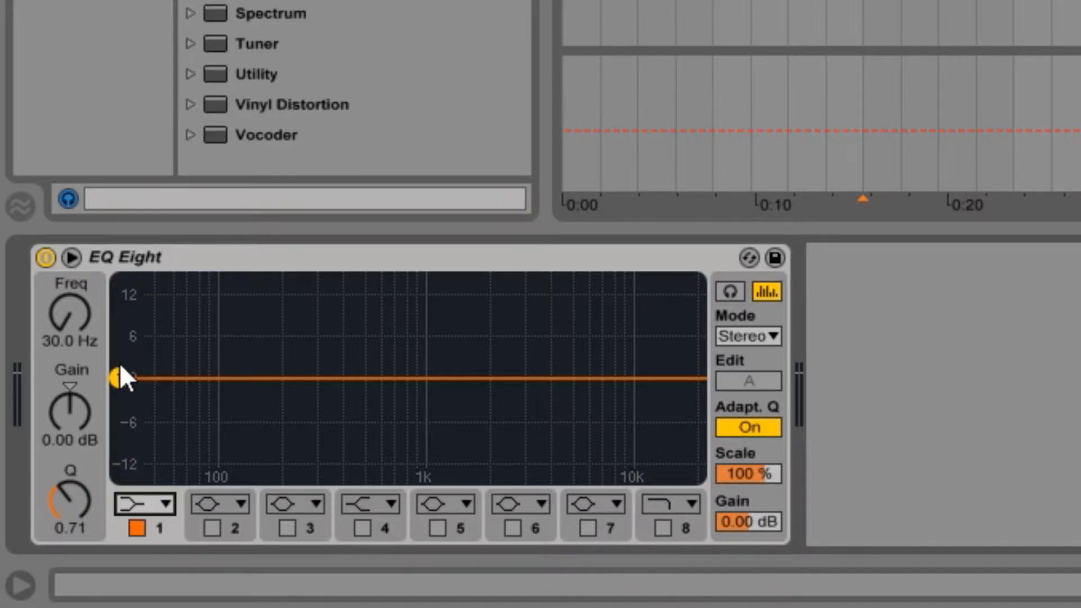
Step: Set the low-shelf band's frequency to 351 Hz and its Q to 0.7
click(69, 413)
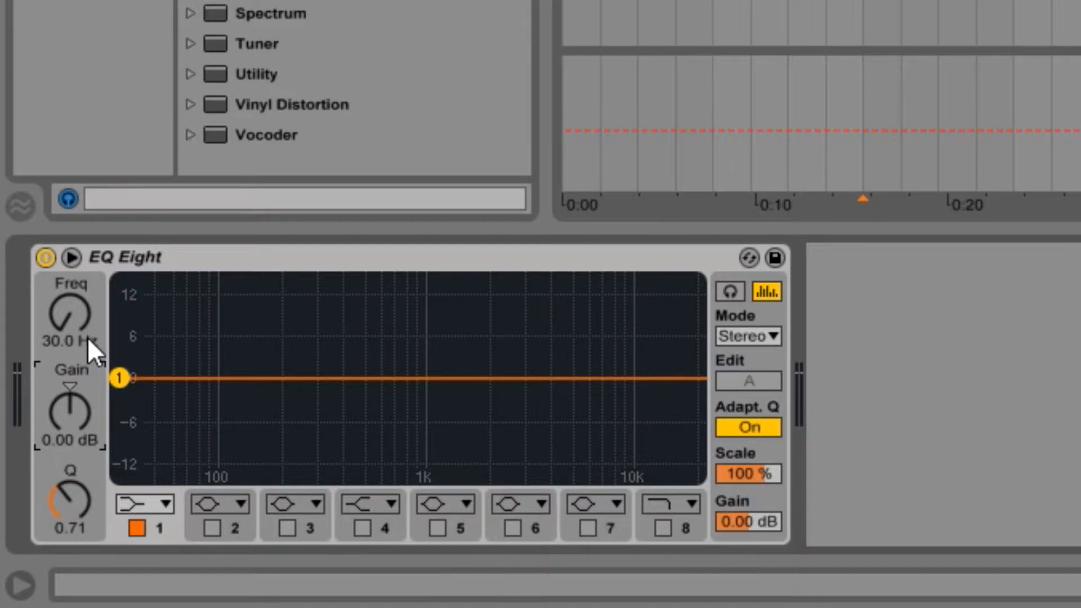
drag(87, 333, 87, 241)
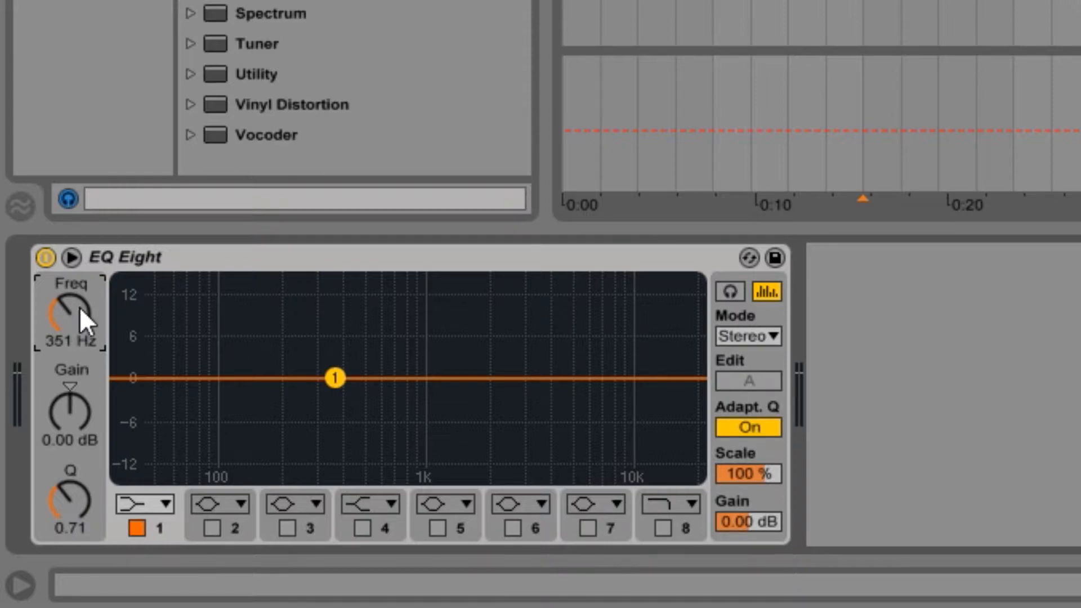
drag(80, 473, 79, 471)
text(0.7)
key(Return)
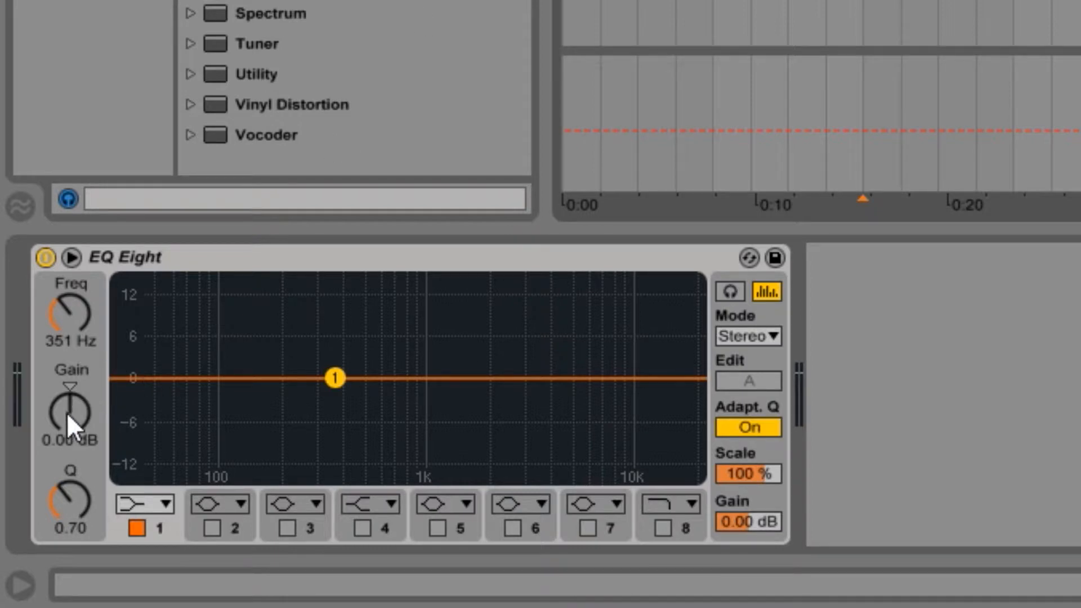
Step: Try the low-shelf band's gain at about -6.6 dB, reset it to 0 dB, and audition gain changes during playback
drag(67, 412, 67, 450)
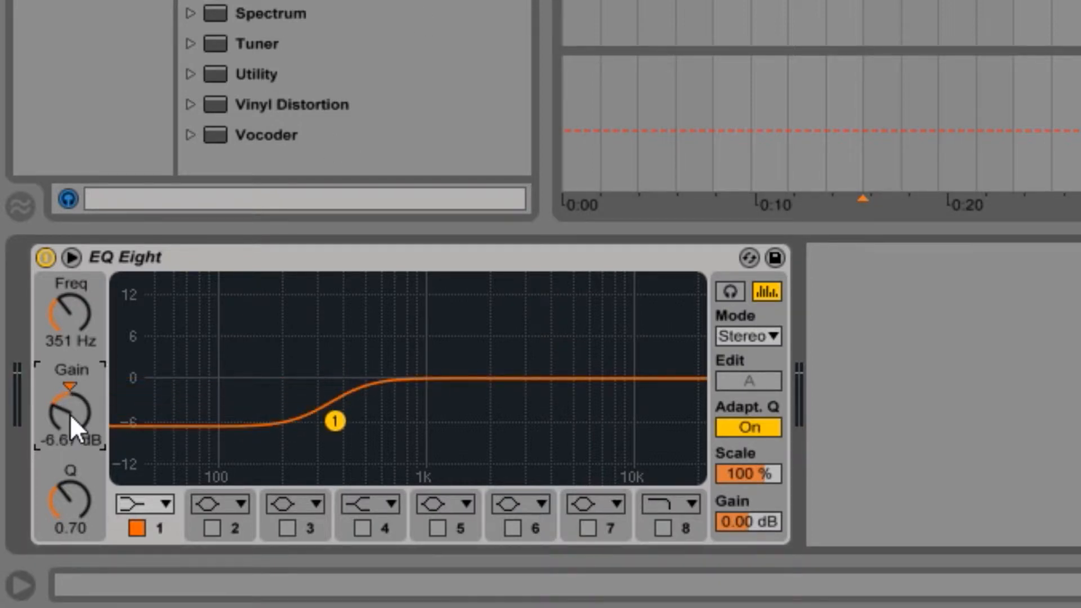
key(Delete)
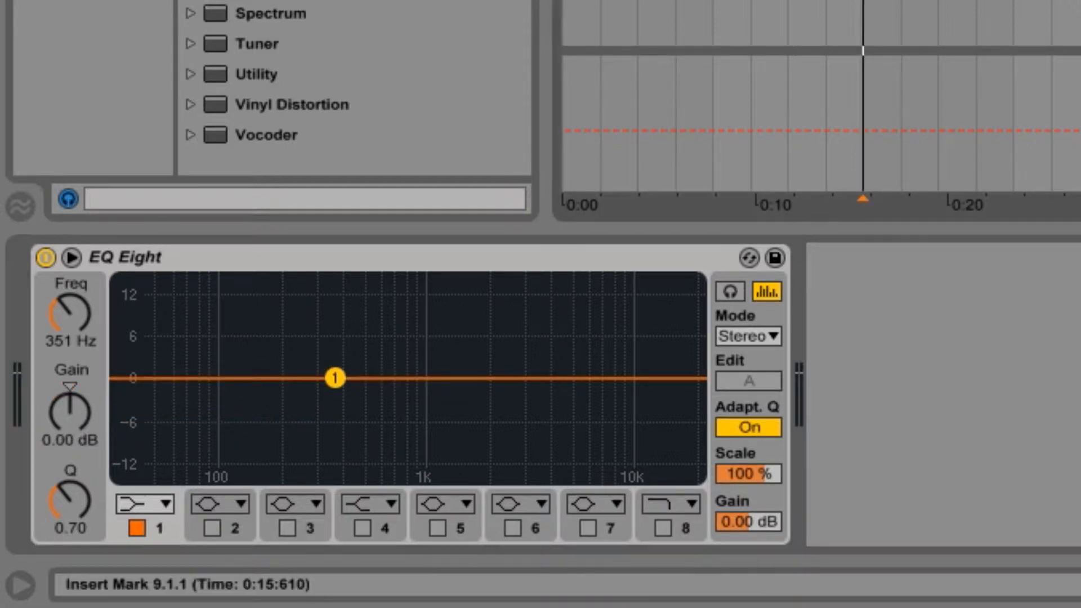
key(space)
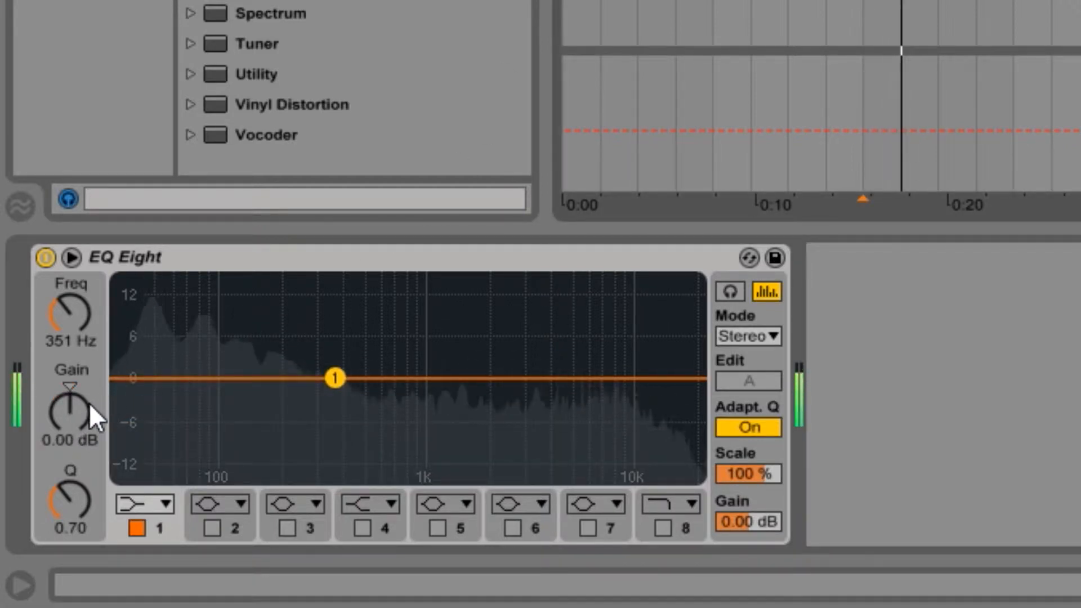
mouse_move(82, 404)
mouse_down()
mouse_move(83, 464)
mouse_move(83, 404)
mouse_up()
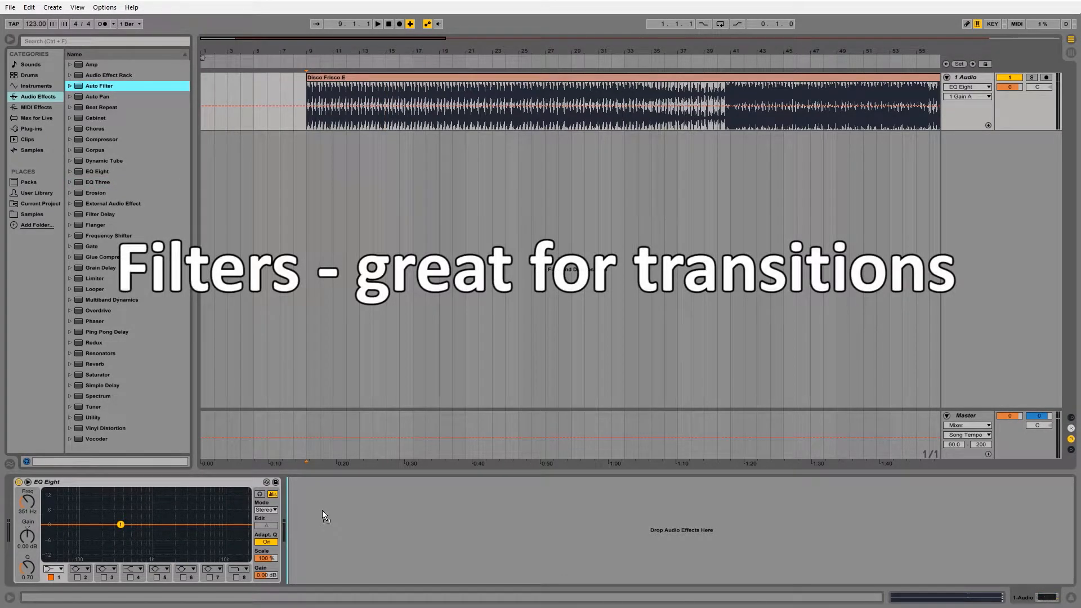
Step: Add the Auto Filter effect after EQ Eight on the 1 Audio track
drag(322, 510, 323, 510)
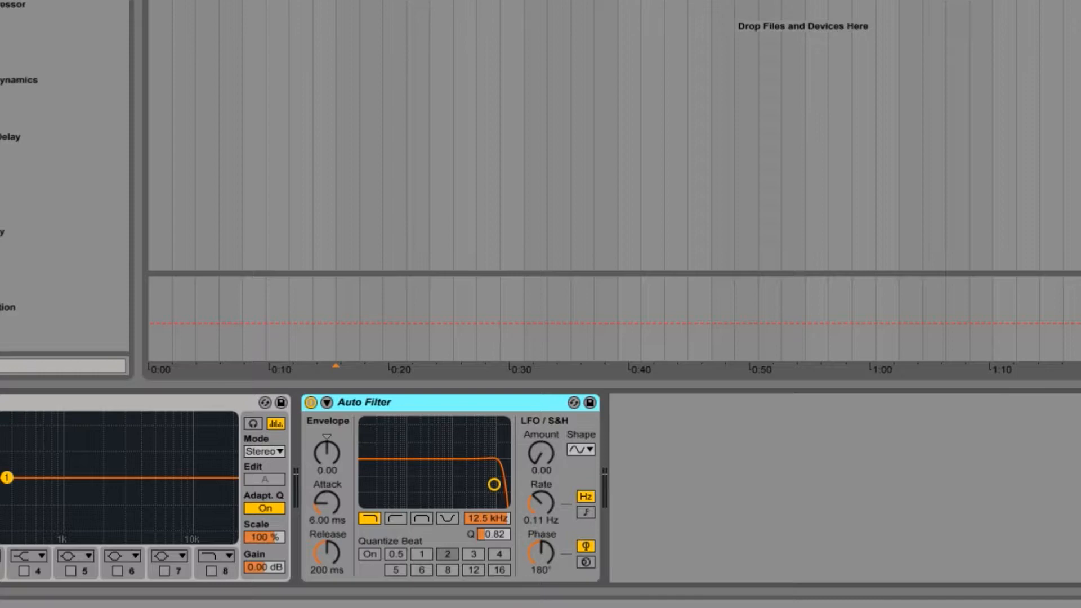
Step: Add the DJMFilter plug-in after Auto Filter on the 1 Audio track and try its low-pass/high-pass control
click(1, 1)
scroll(8, 203, down, 10)
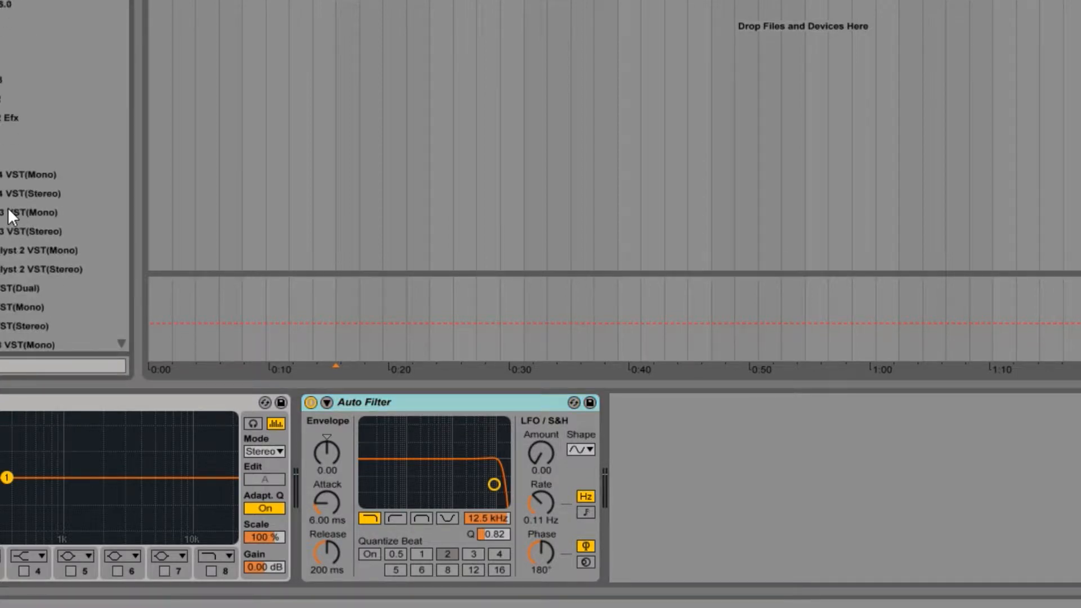
scroll(9, 193, down, 5)
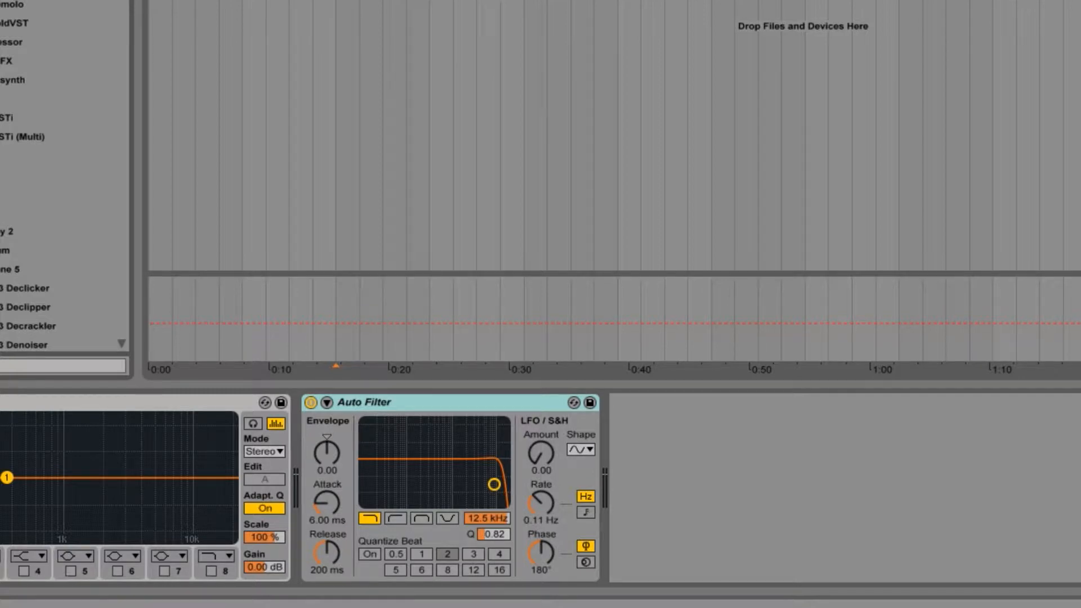
drag(9, 193, 698, 491)
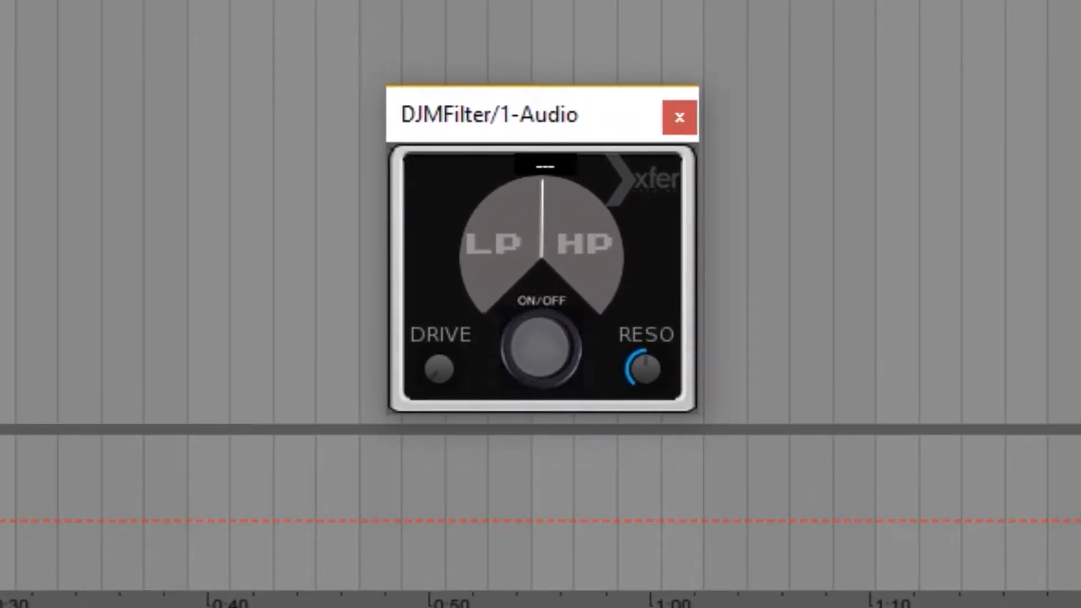
drag(572, 249, 557, 196)
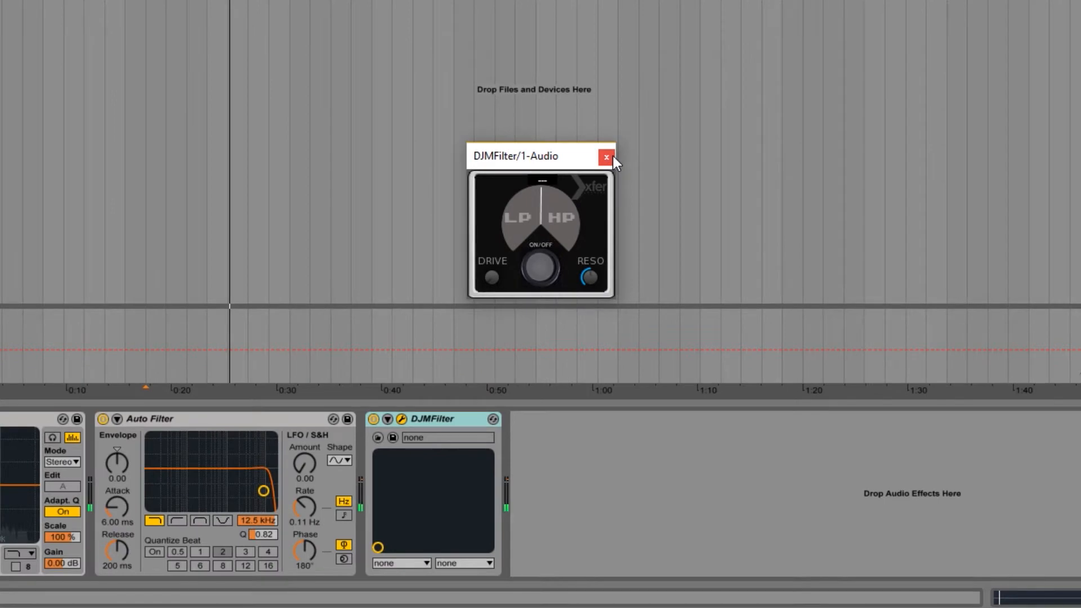
Step: Close the DJMFilter window and delete the plug-in from the 1 Audio track
click(620, 149)
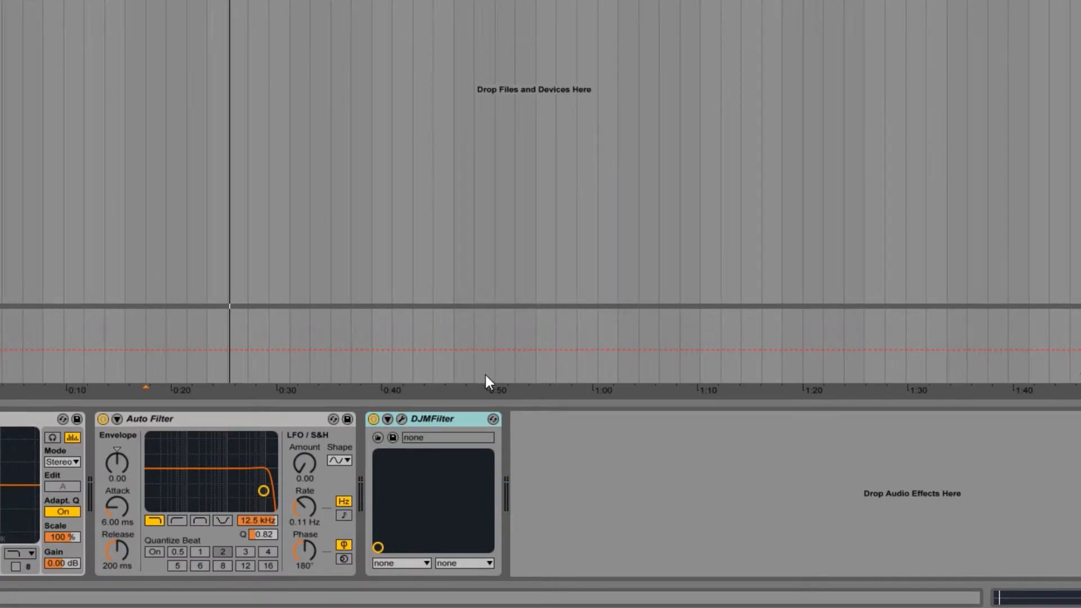
right_click(434, 418)
click(479, 493)
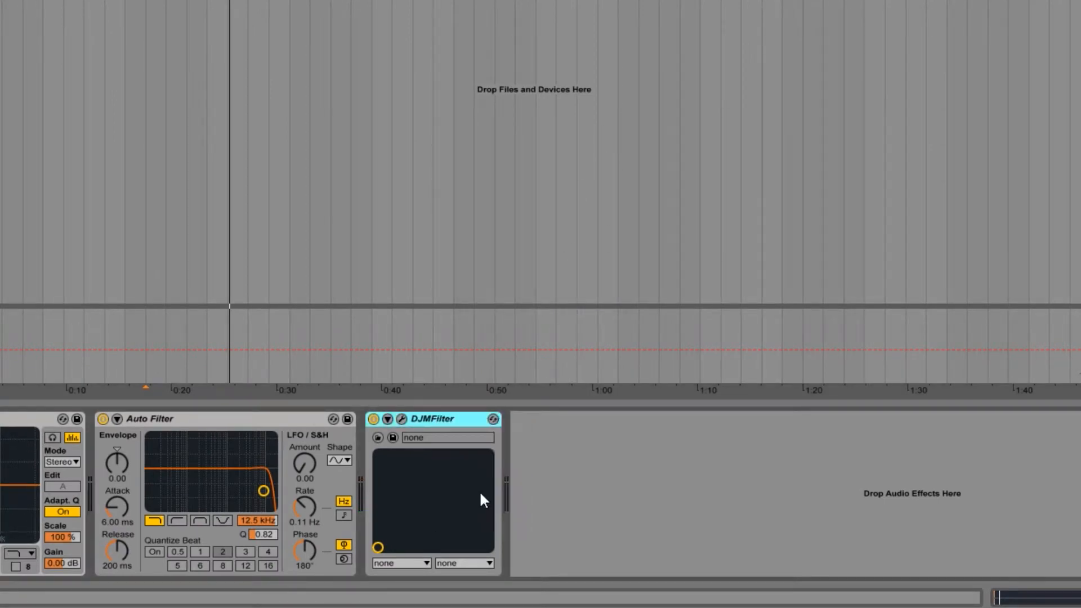
key(Delete)
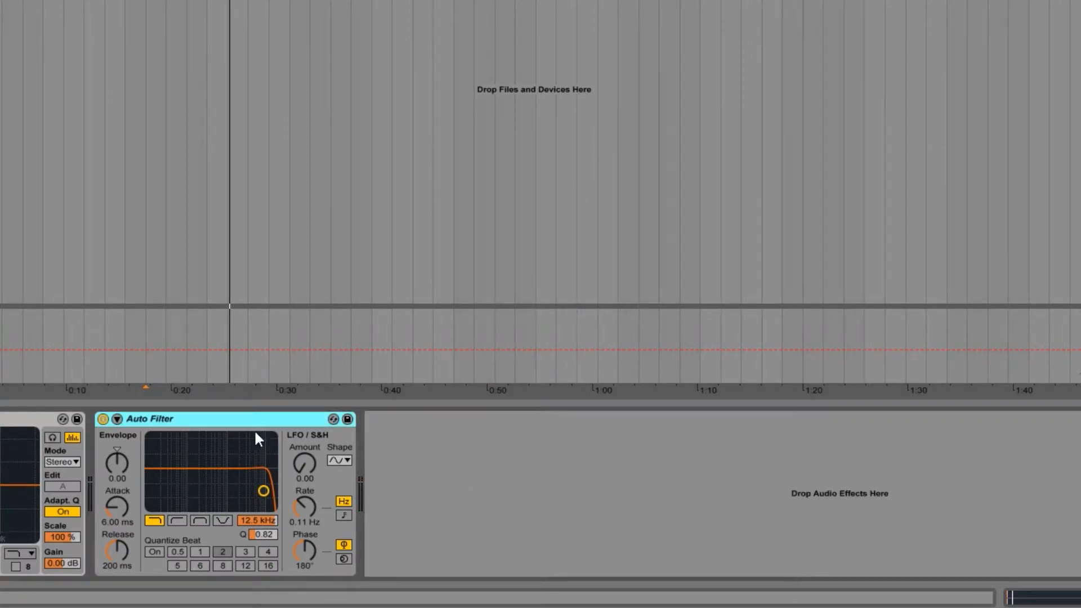
Step: Switch Auto Filter to high-pass with a 26.0 Hz cutoff and set its Q to 1
click(178, 521)
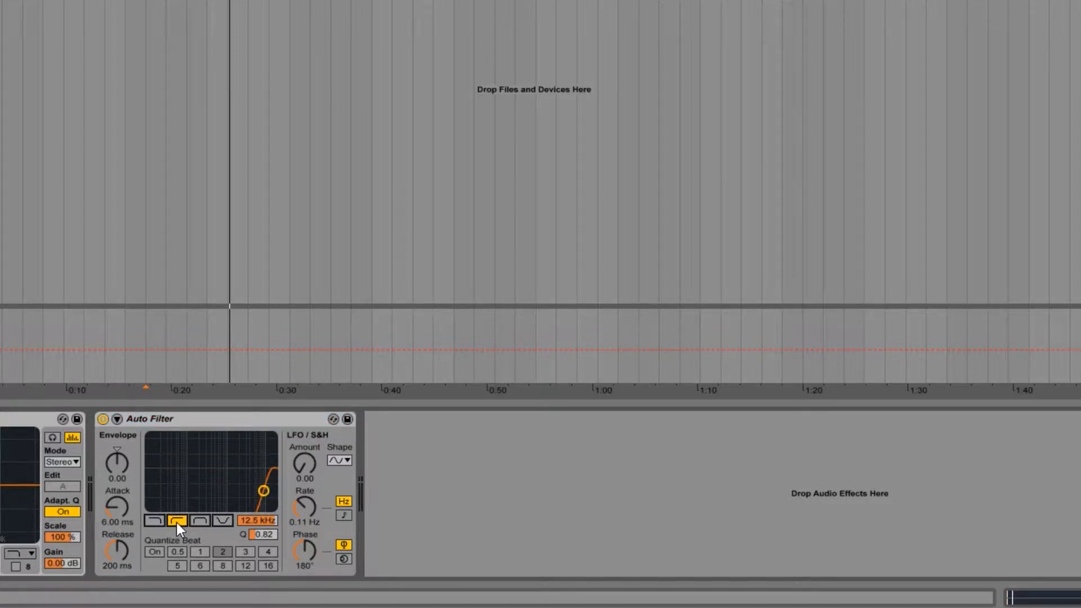
drag(263, 502, 150, 481)
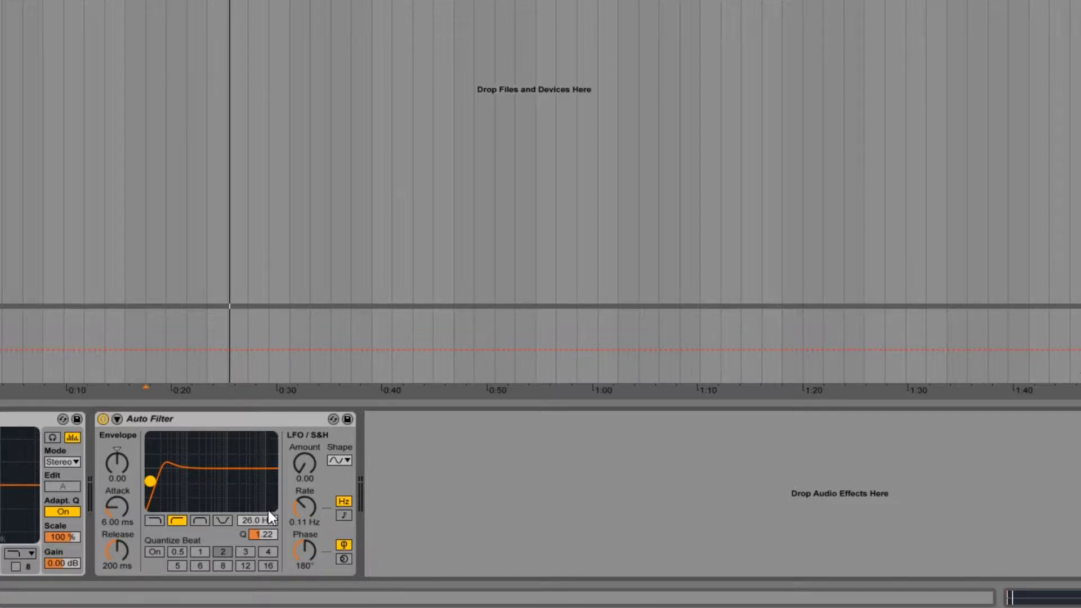
click(262, 536)
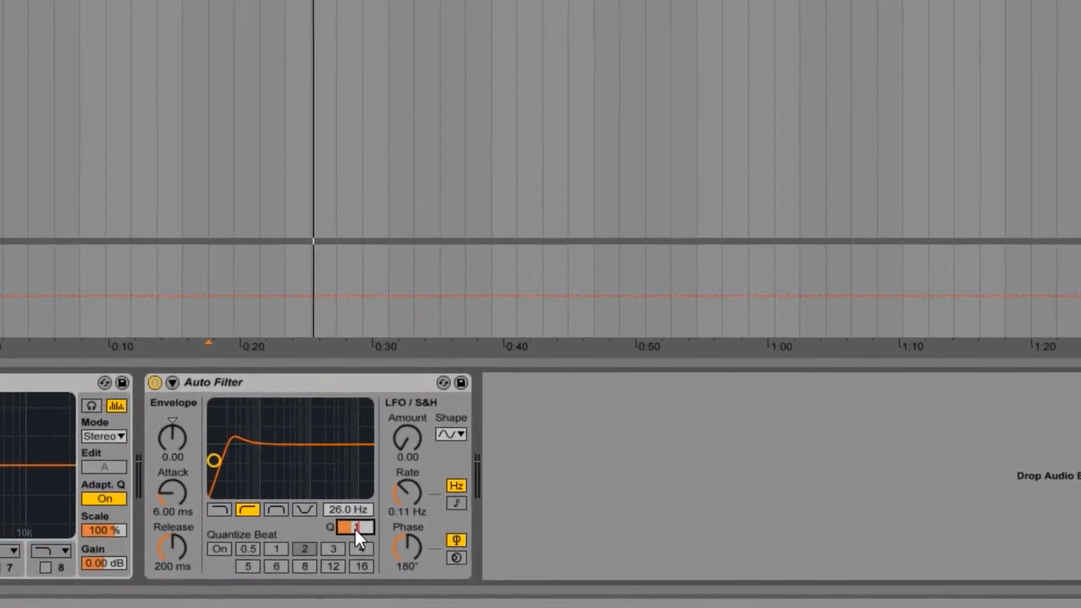
text(1)
key(Return)
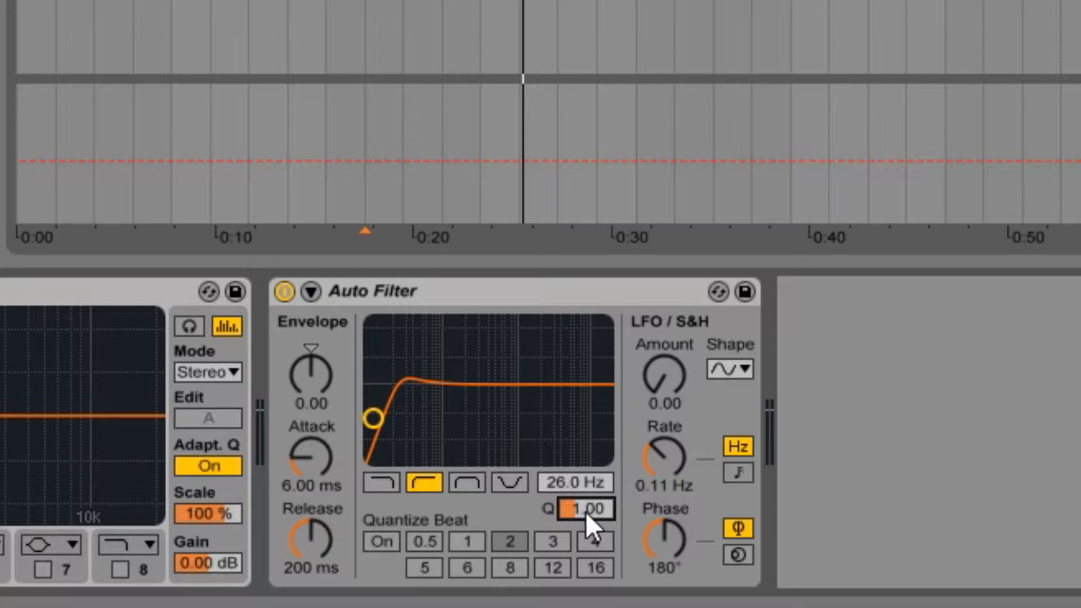
Step: Audition the high-pass Auto Filter during playback by sweeping its cutoff and switching the effect off and on again
click(480, 2)
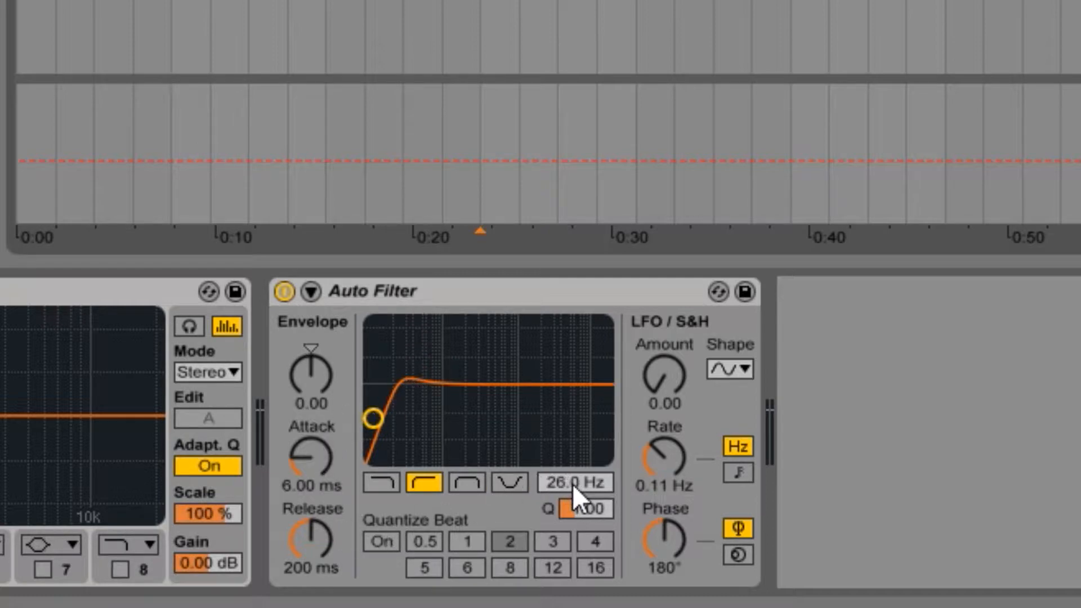
key(space)
mouse_move(572, 484)
mouse_down()
mouse_move(573, 401)
mouse_move(572, 472)
mouse_up()
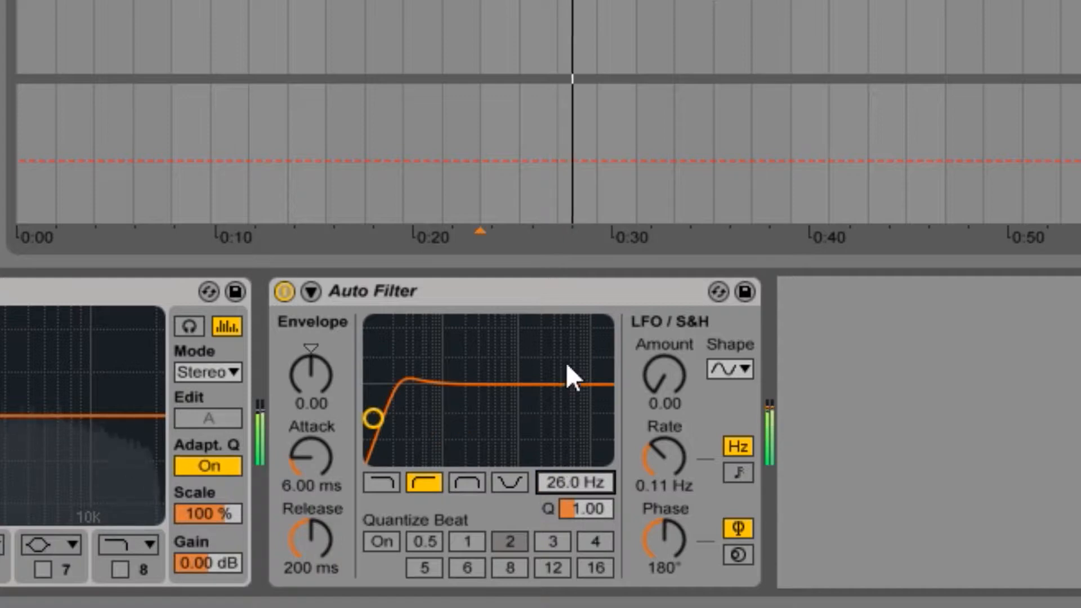
click(284, 292)
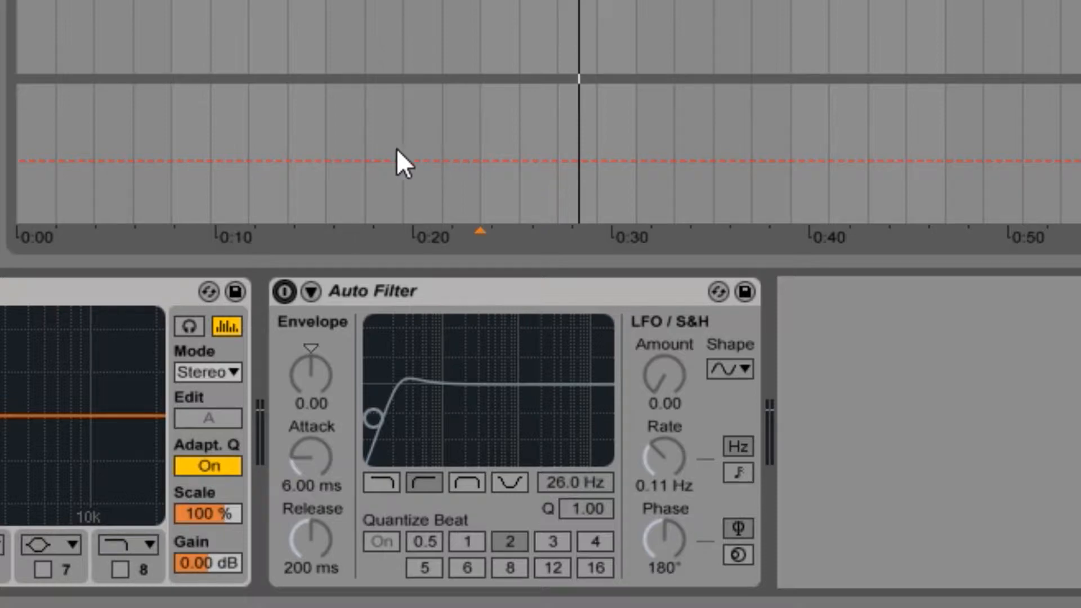
click(285, 292)
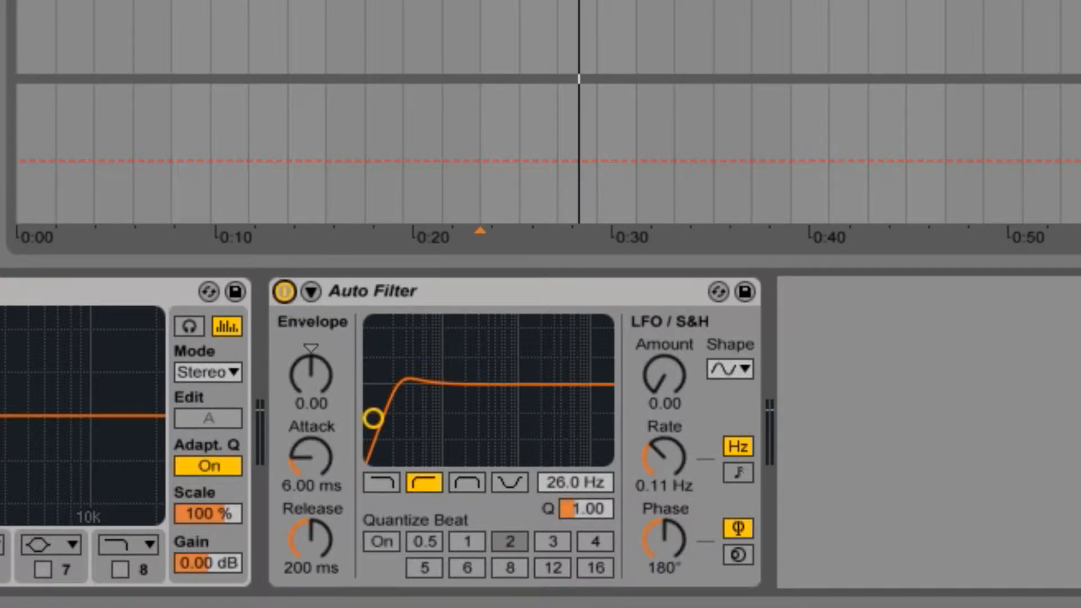
click(636, 33)
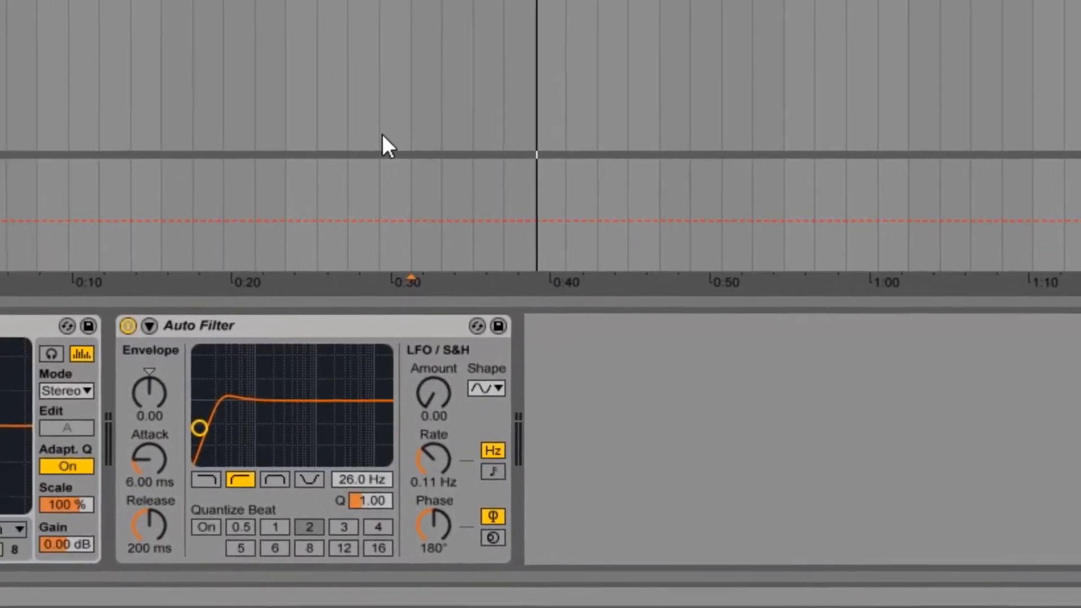
Step: Duplicate the Auto Filter and make the copy a low-pass filter with a 19.9 kHz cutoff while playing the track
click(356, 319)
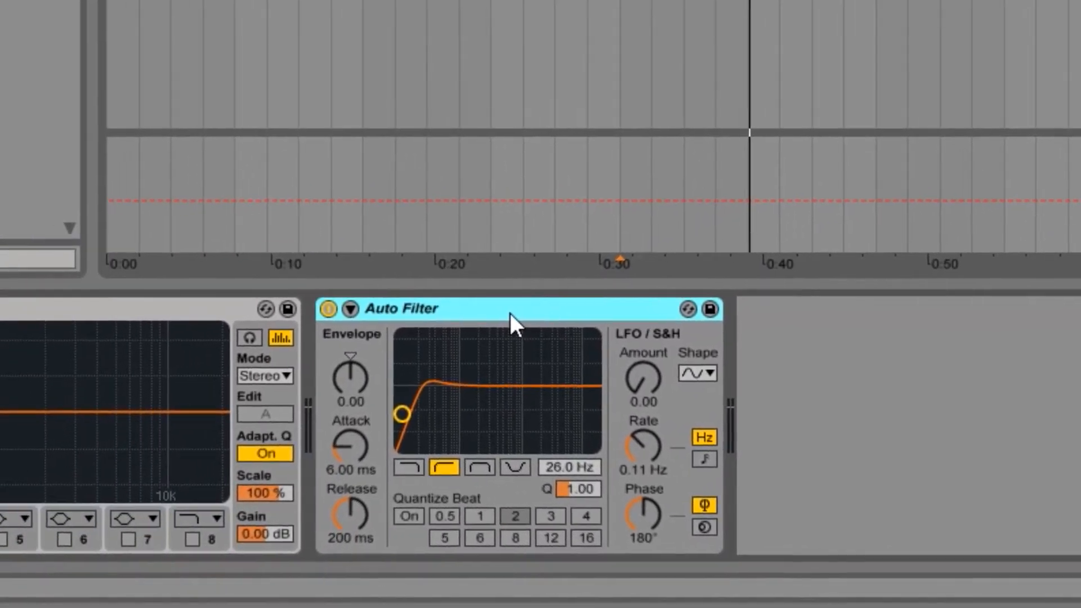
right_click(510, 313)
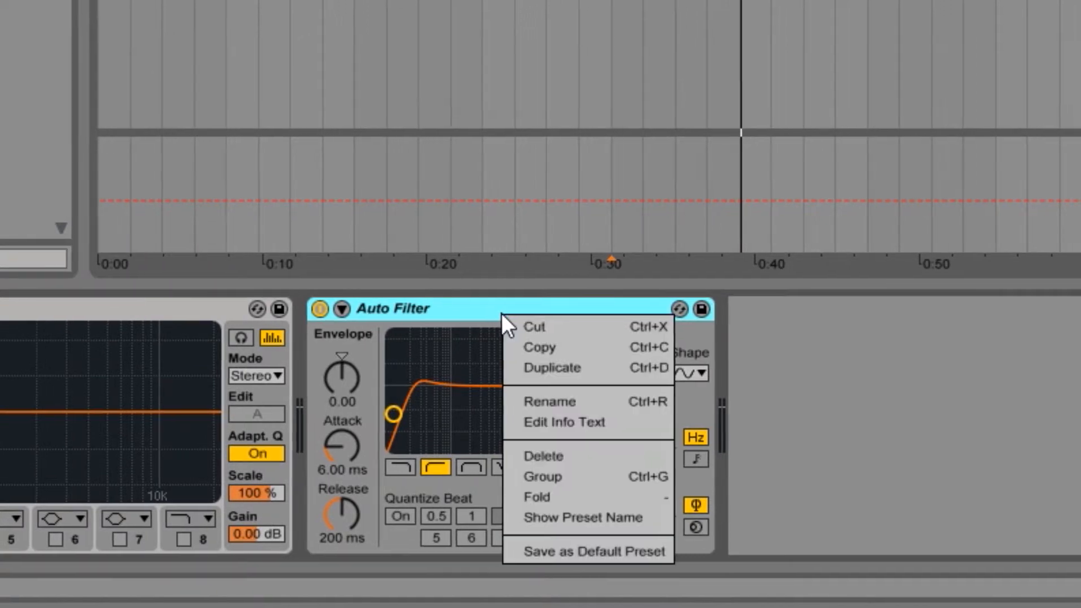
click(475, 367)
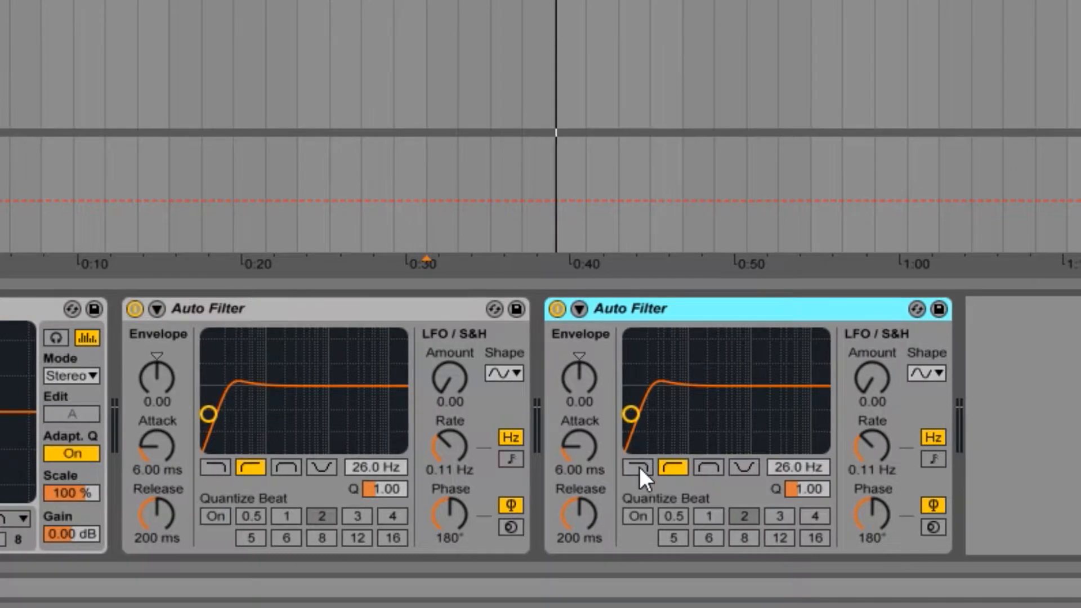
click(642, 468)
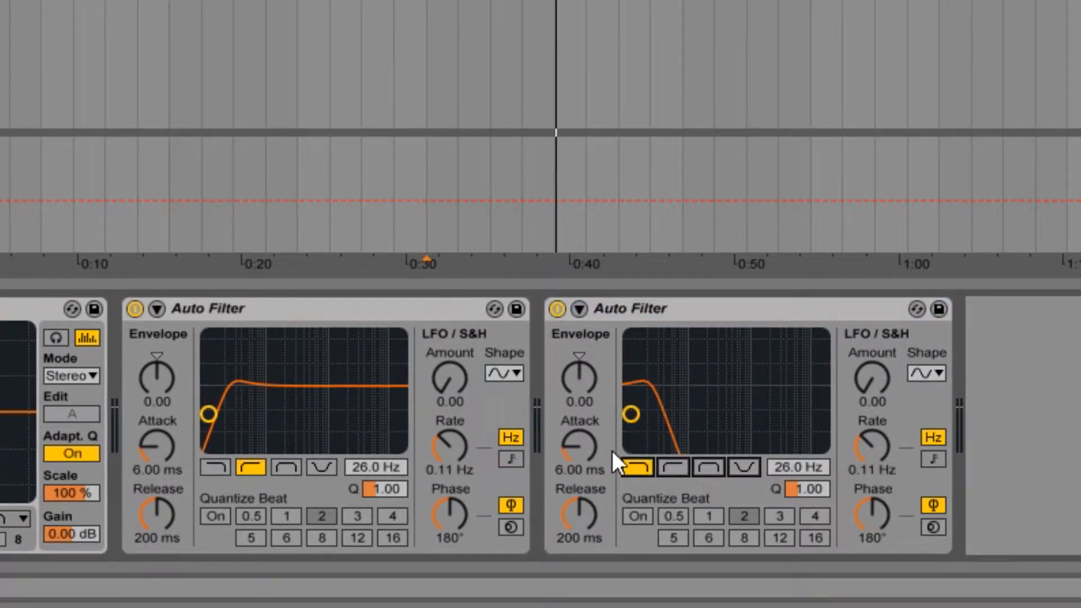
key(space)
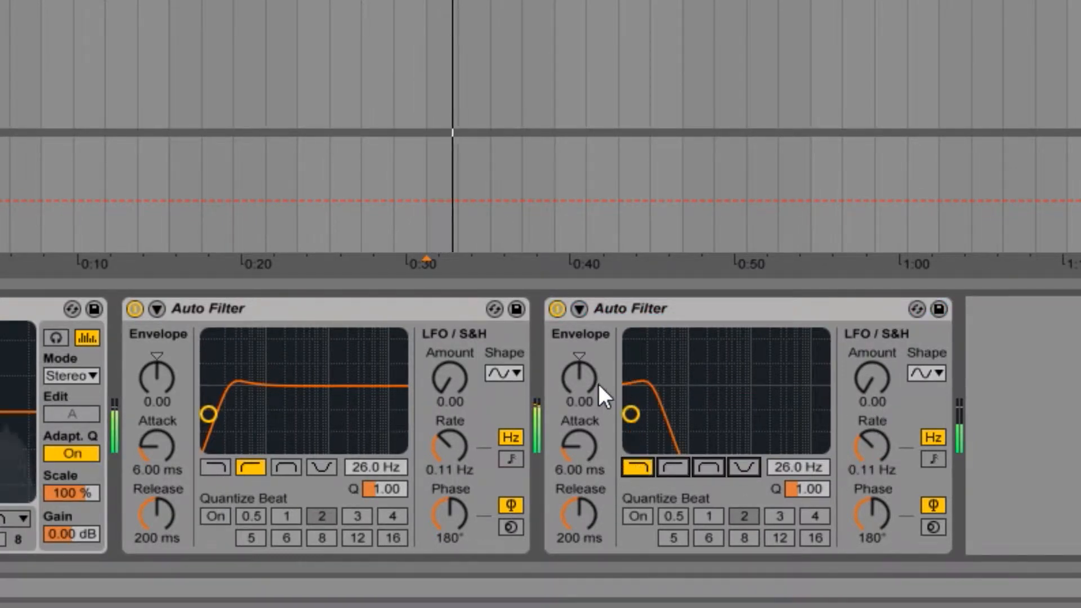
drag(775, 468, 775, 259)
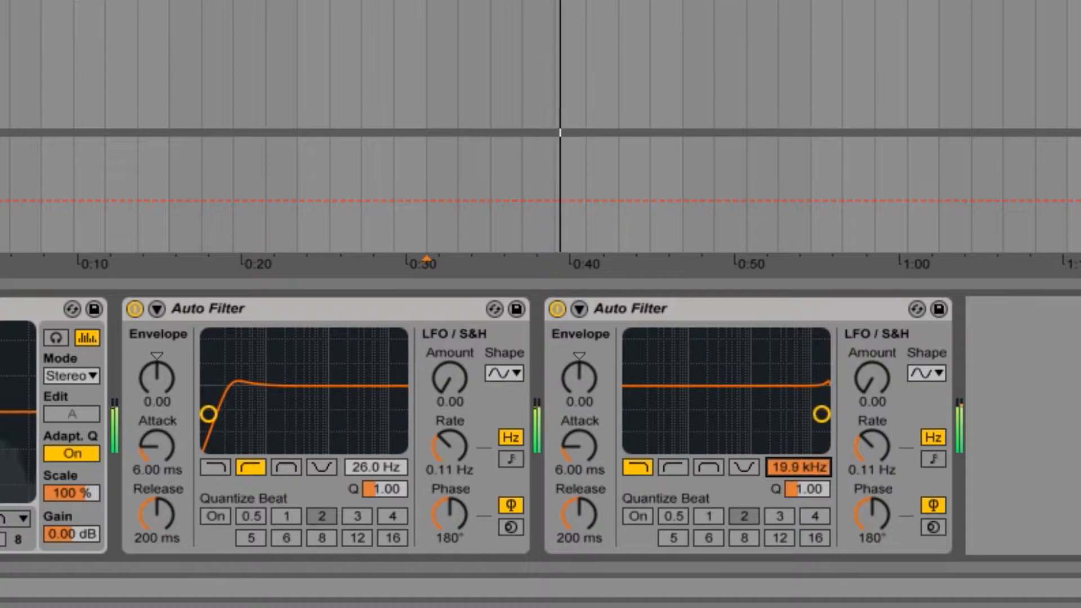
Step: Turn off both Auto Filters on the 1 Audio track during playback and stop the playback
click(557, 309)
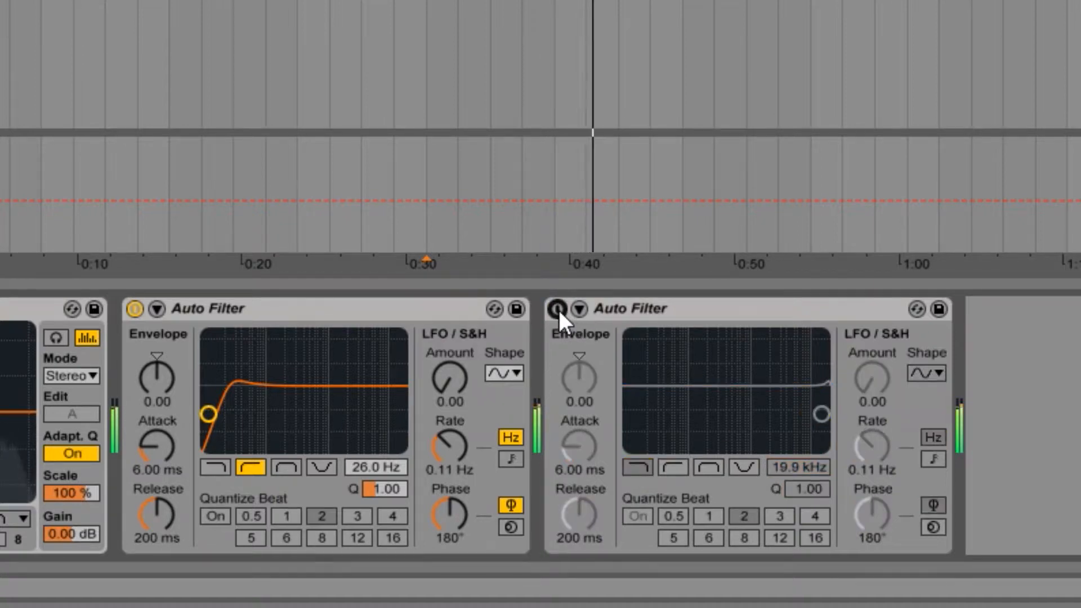
click(142, 311)
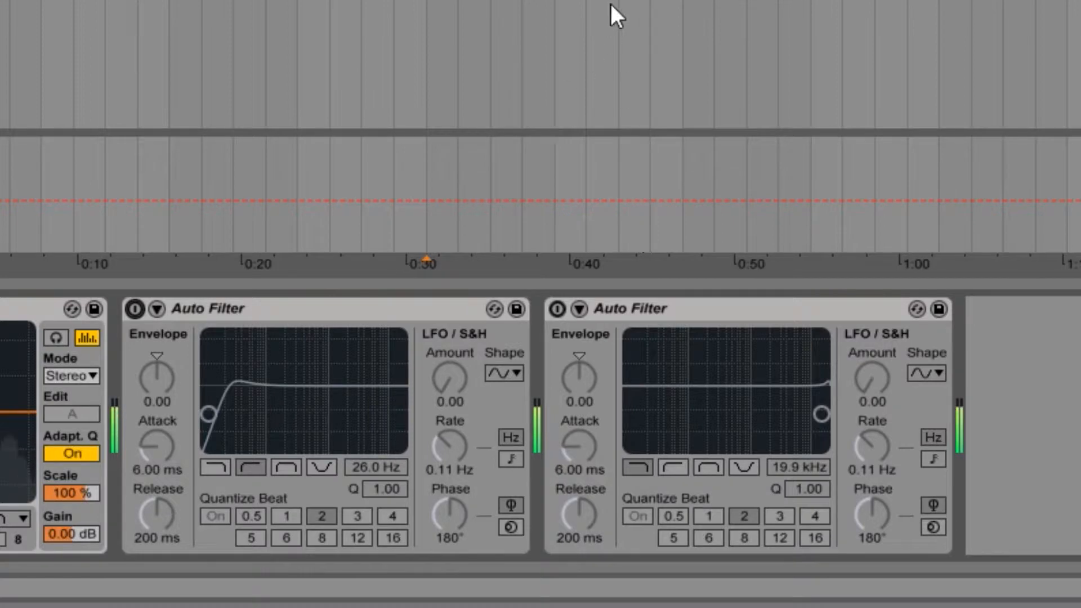
key(space)
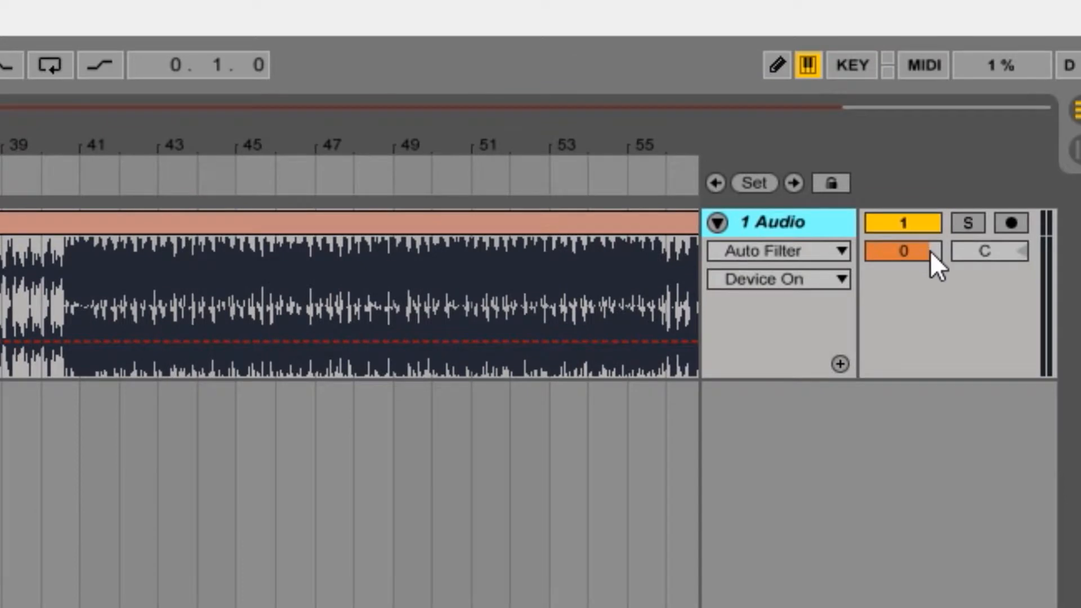
Step: Set the 1 Audio track's volume to 0 dB
click(1019, 144)
mouse_move(930, 251)
mouse_down()
mouse_move(929, 285)
mouse_move(919, 254)
mouse_up()
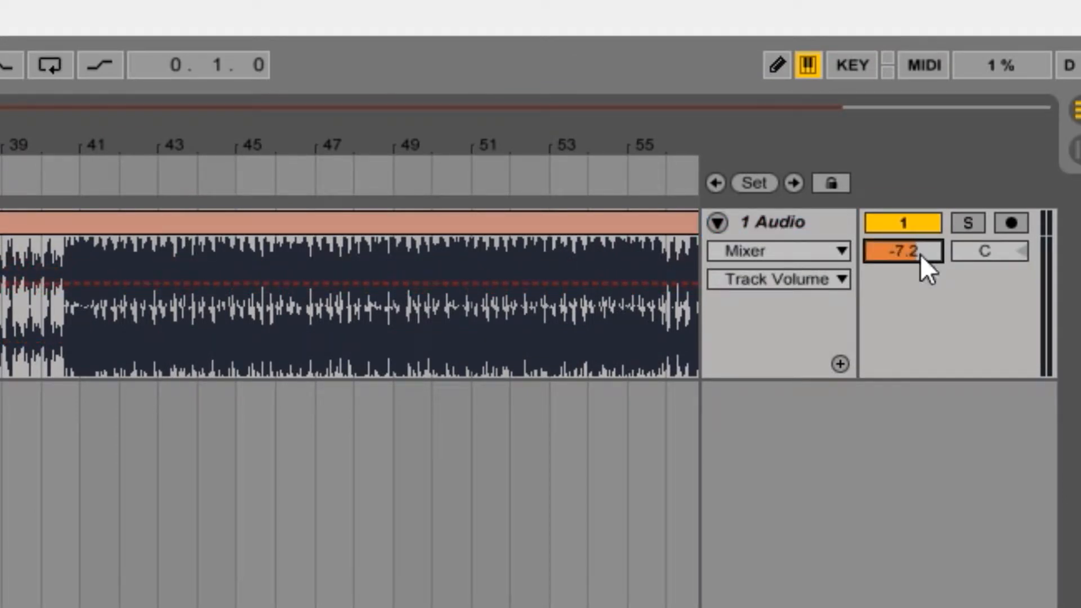
text(0)
key(Return)
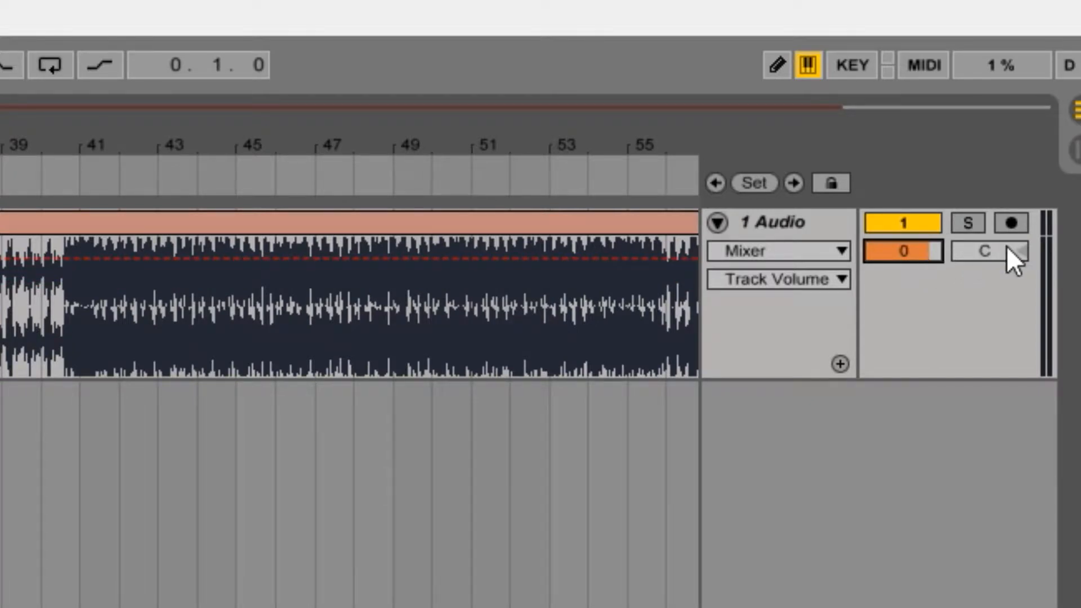
mouse_move(1006, 248)
mouse_down()
mouse_move(1007, 285)
mouse_move(1006, 232)
mouse_move(1006, 248)
mouse_up()
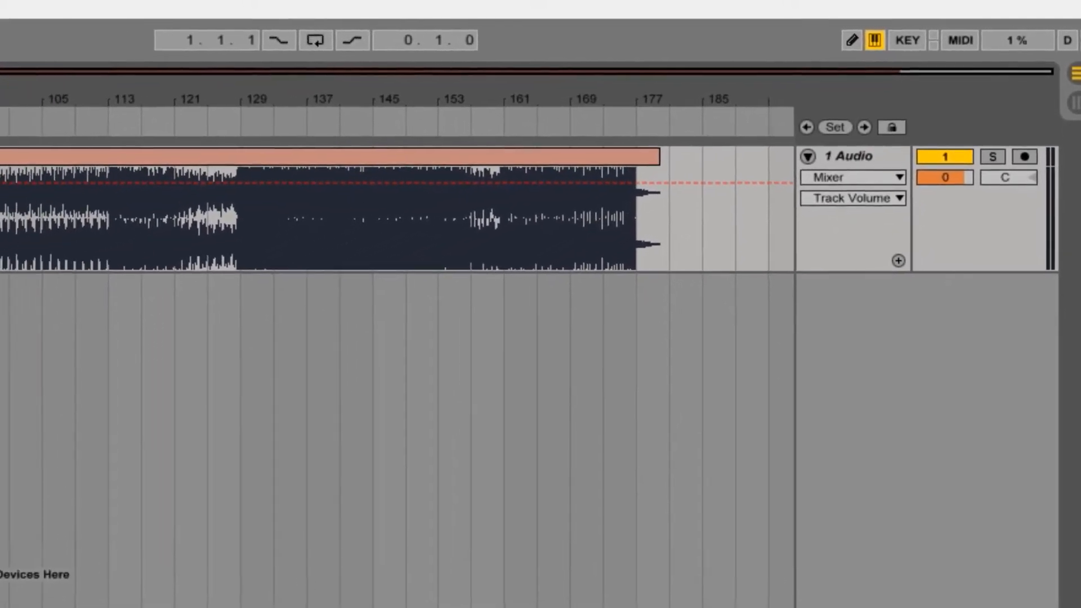
Step: Delete the audio clip from the 1 Audio track and return to the start of the arrangement
key(ctrl+a)
key(Delete)
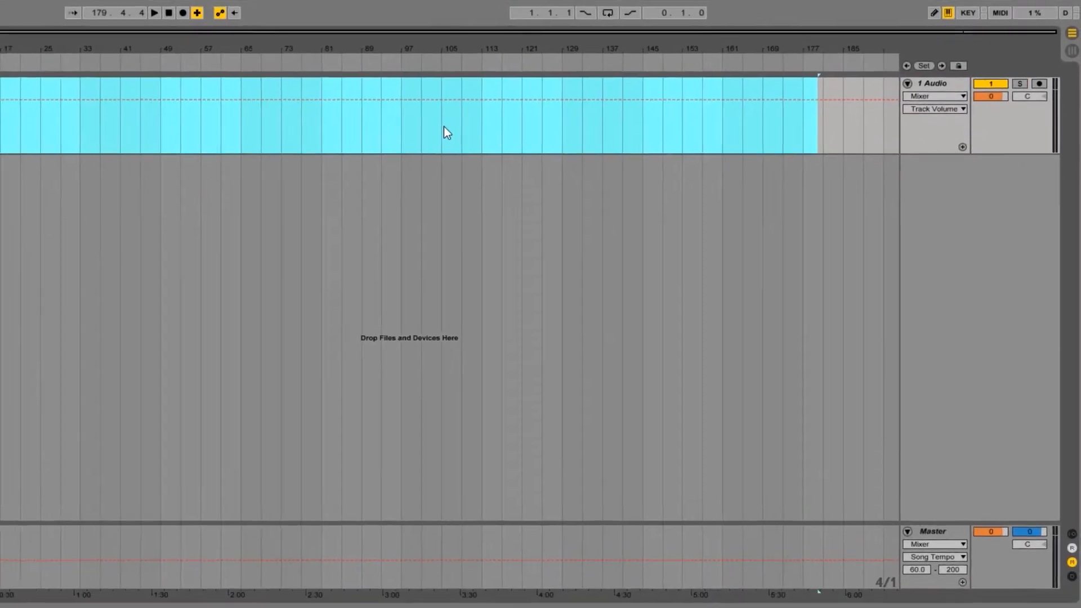
key(Home)
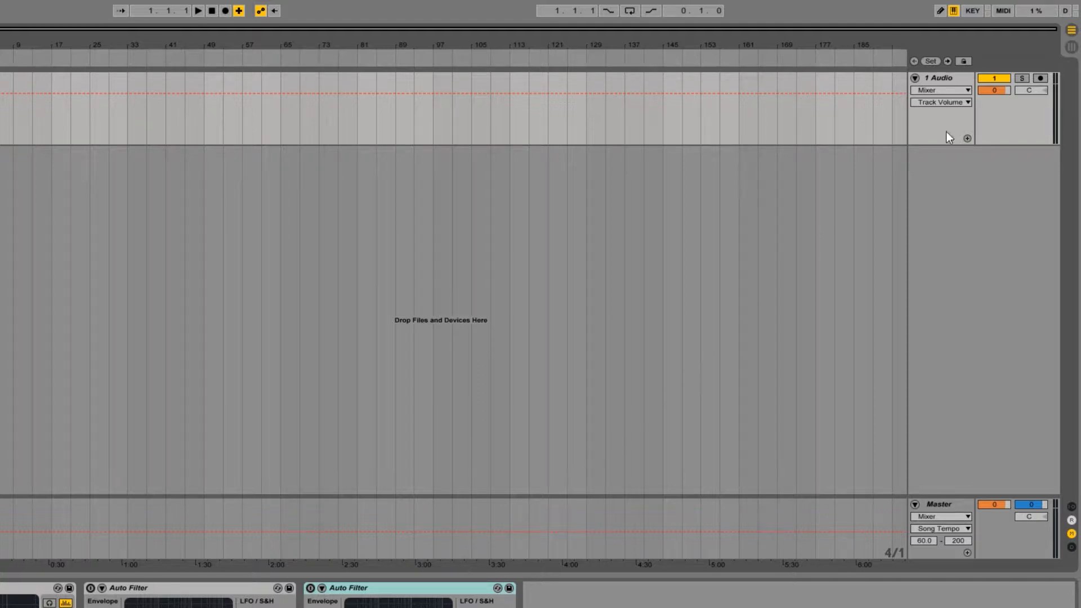
Step: Delete the second, low-pass Auto Filter from the 1 Audio track
click(966, 101)
click(963, 133)
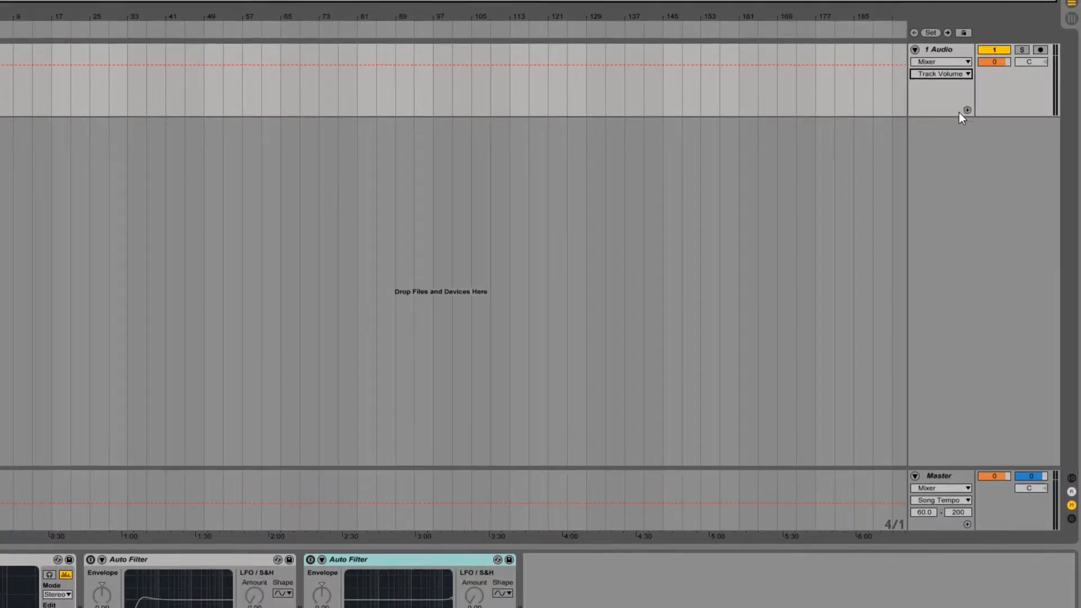
right_click(377, 559)
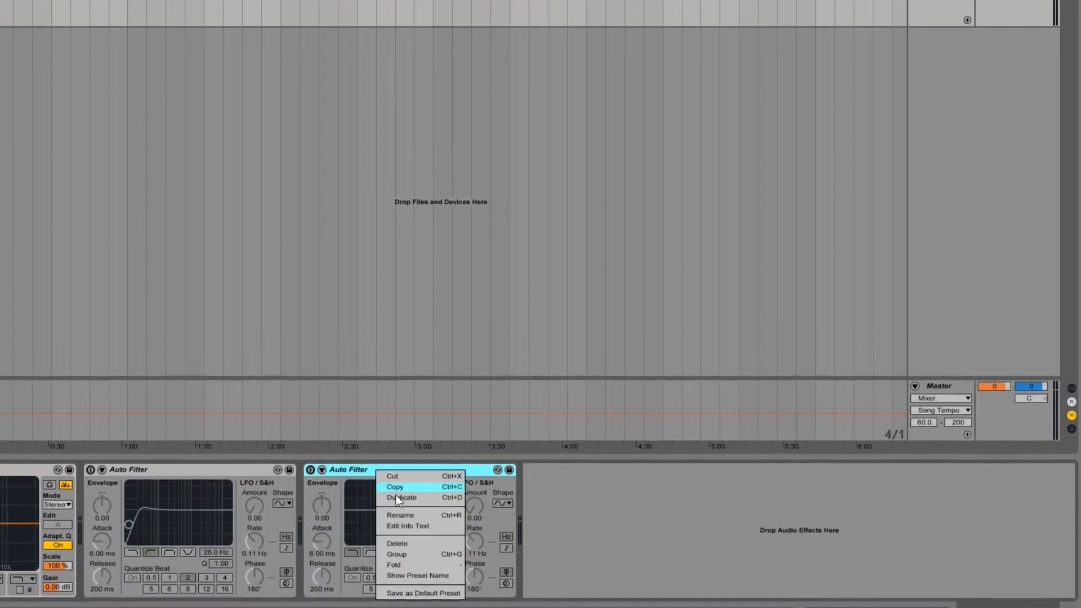
click(408, 545)
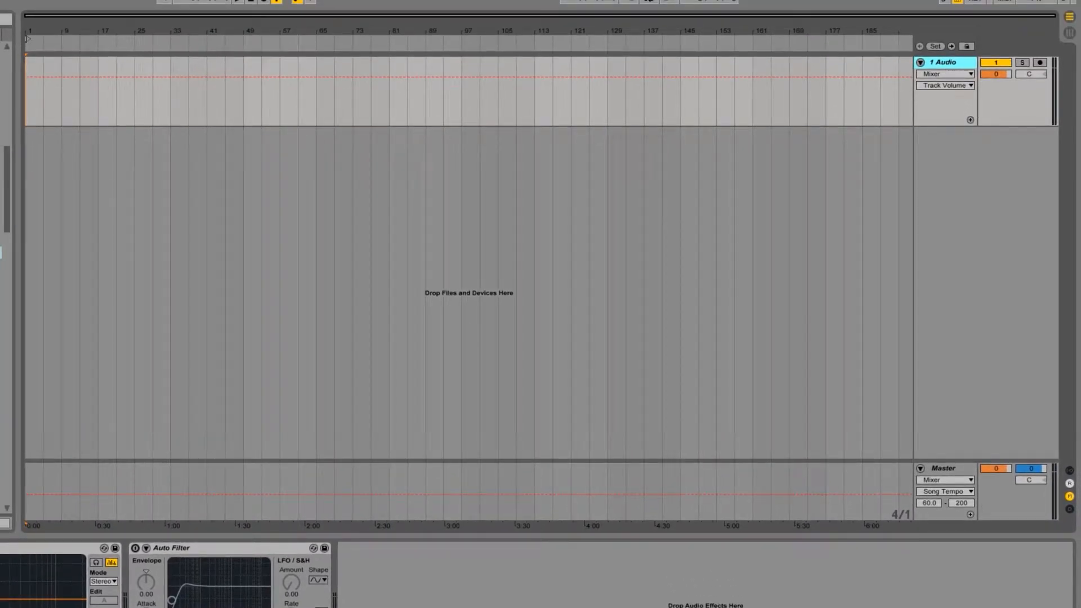
Step: Add five new audio tracks below the 1 Audio track
key(ctrl+t)
key(ctrl+t)
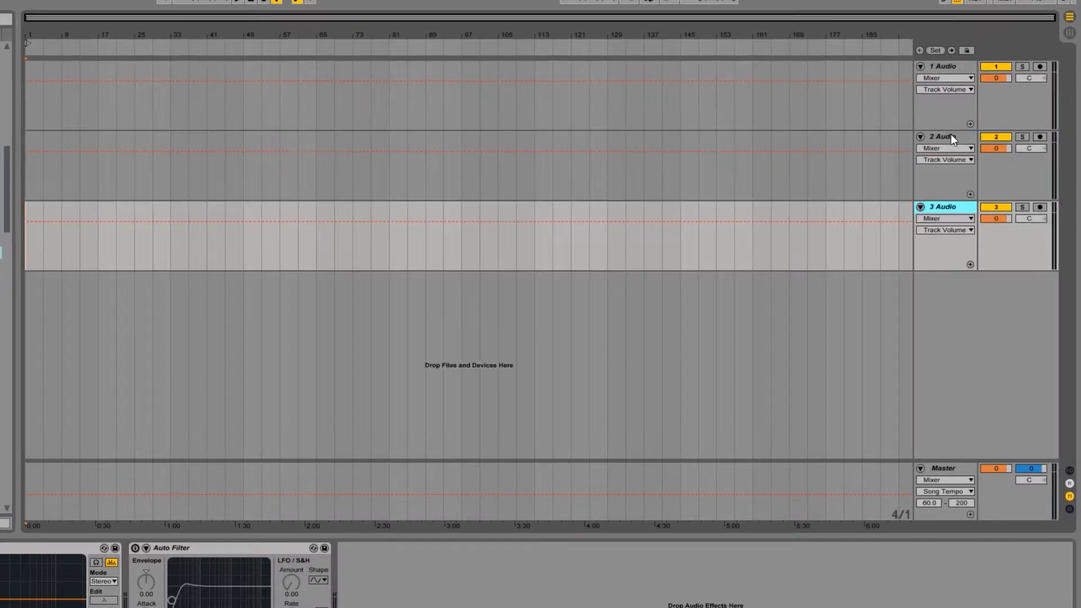
key(ctrl+t)
key(ctrl+t)
key(ctrl+t)
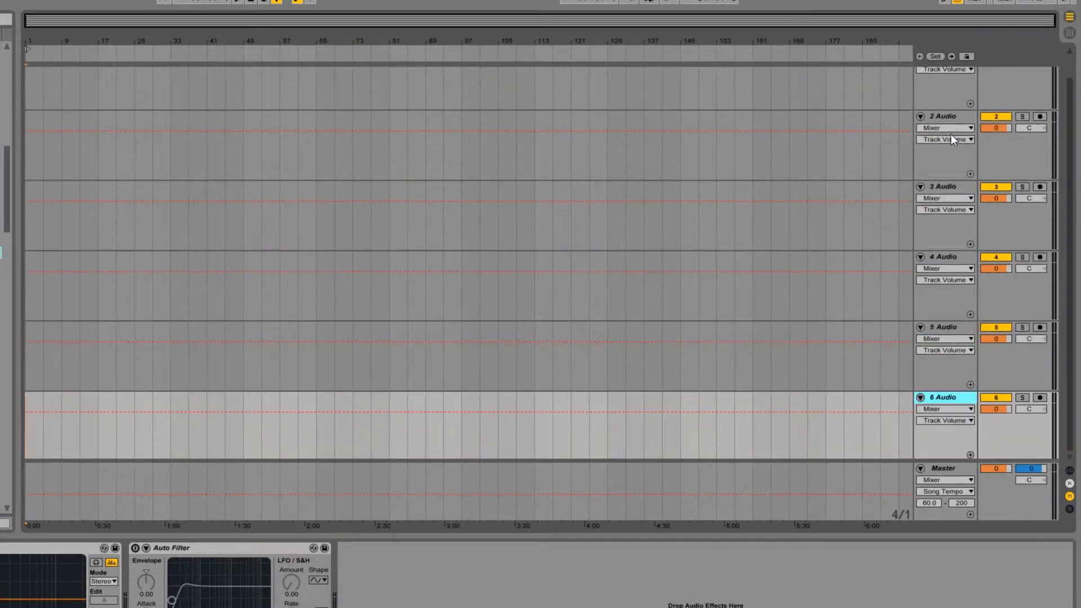
Step: Add four more audio tracks below 6 Audio, bringing the set to ten, and select the start of the 1 Audio track
key(ctrl+t)
key(ctrl+t)
key(ctrl+t)
key(ctrl+t)
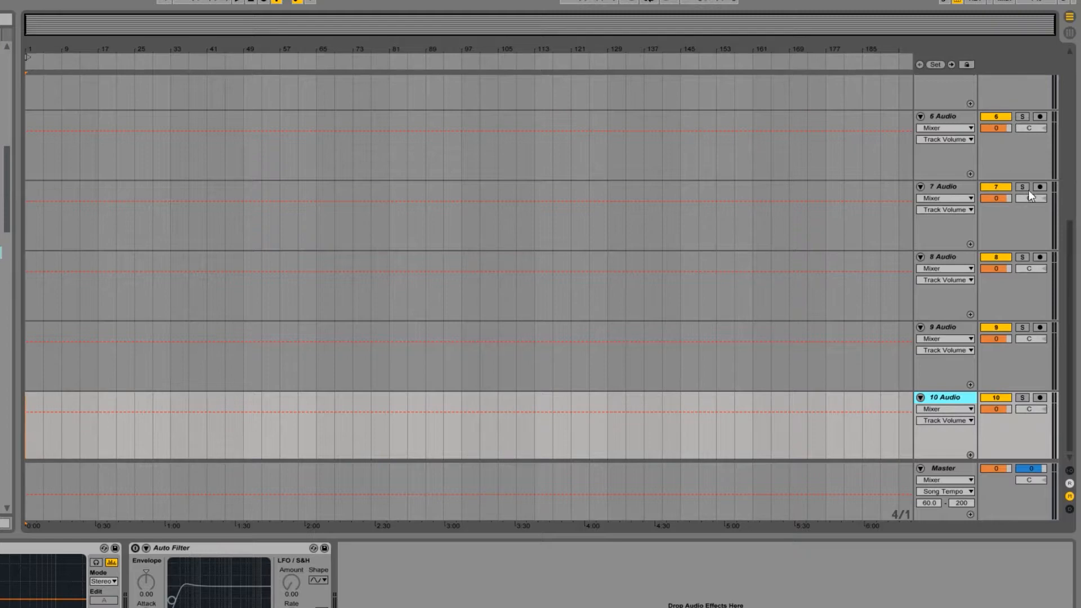
drag(1071, 254, 1063, 79)
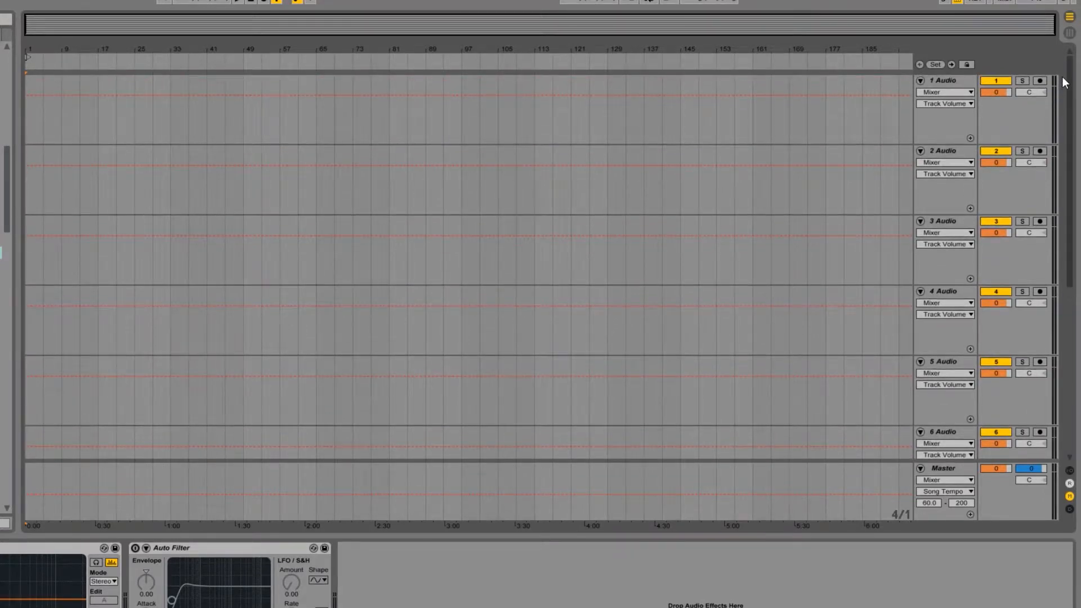
click(29, 116)
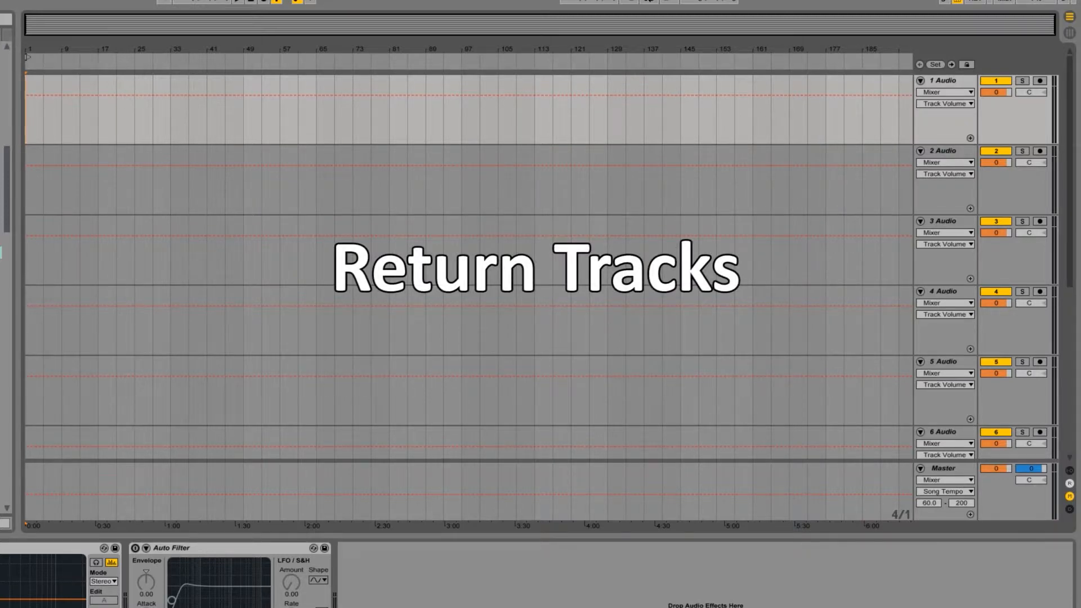
Step: Hide the browser and insert three return tracks, A, B and C, above the Master track
key(ctrl+alt+b)
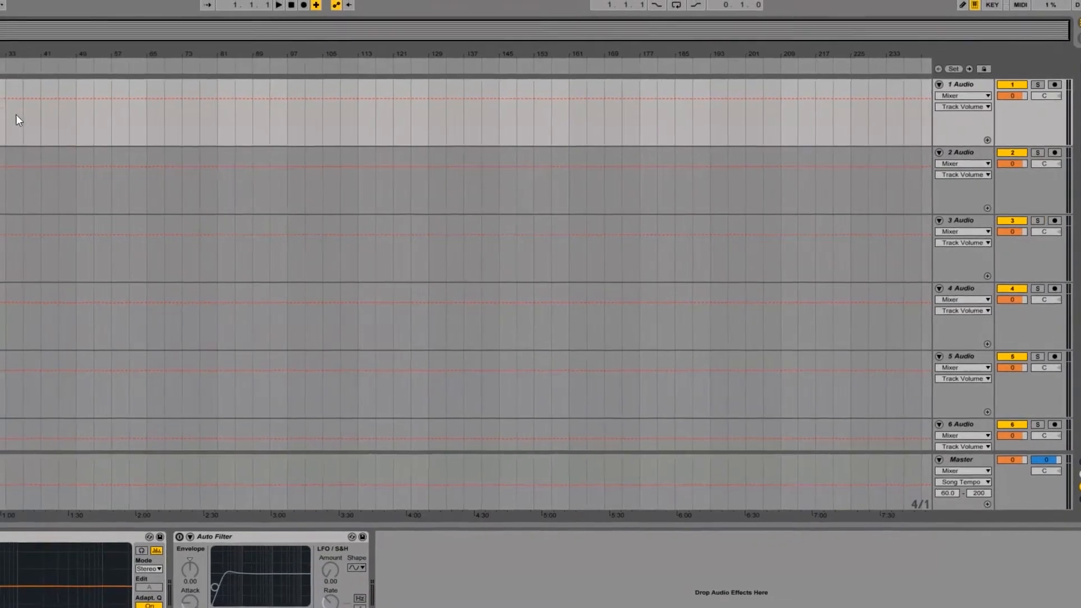
click(0, 1)
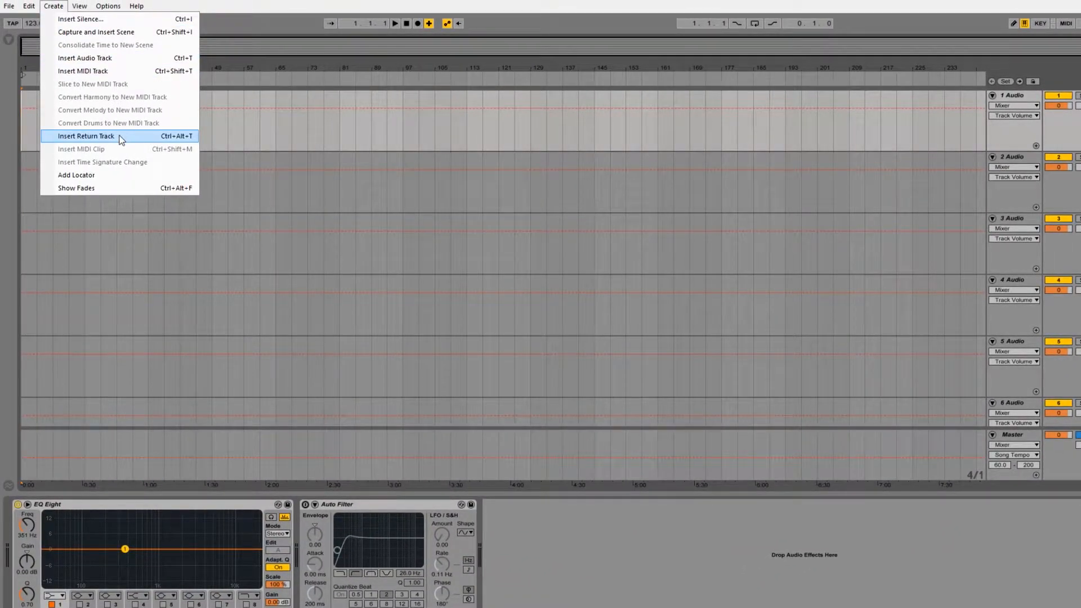
click(120, 138)
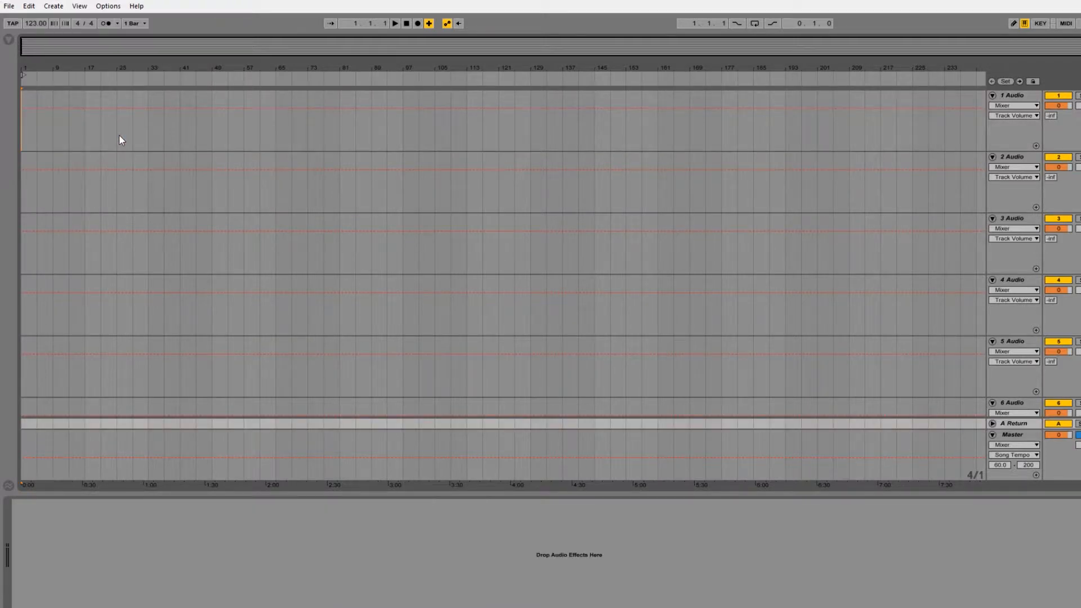
click(53, 6)
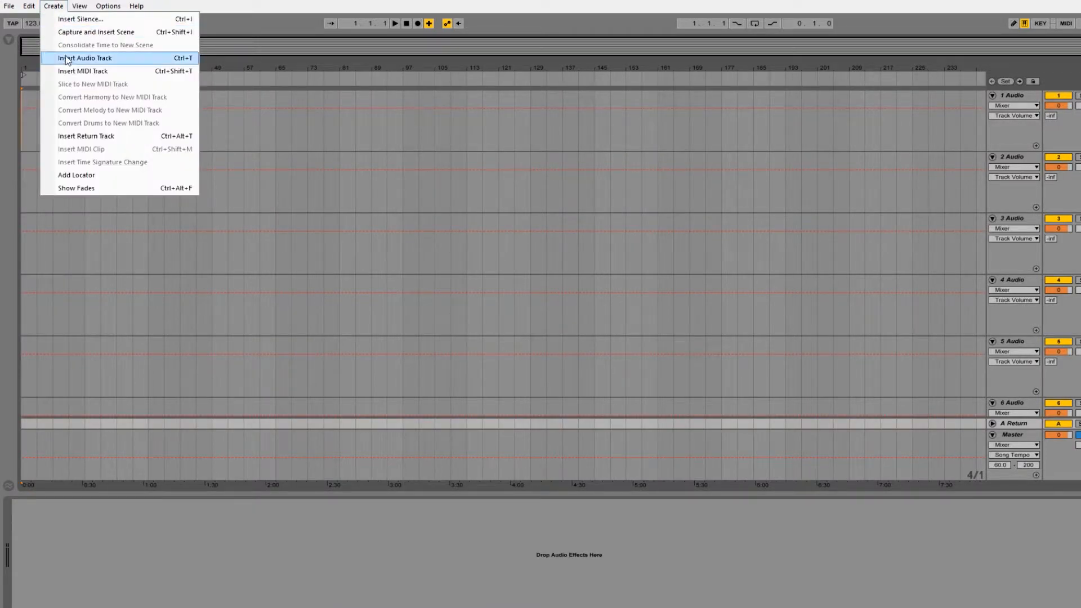
click(118, 137)
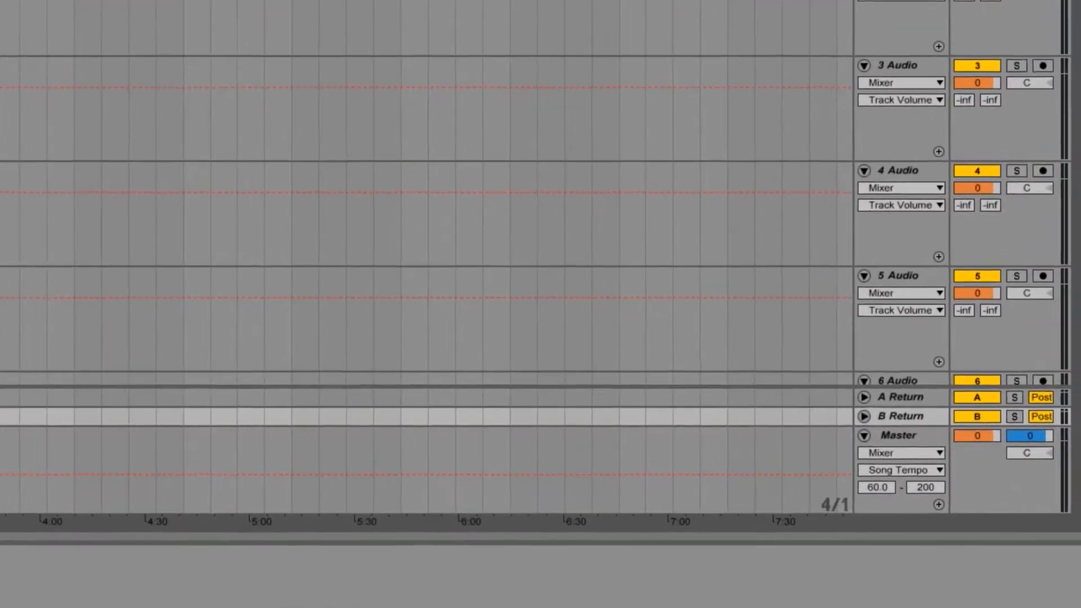
key(ctrl+alt+t)
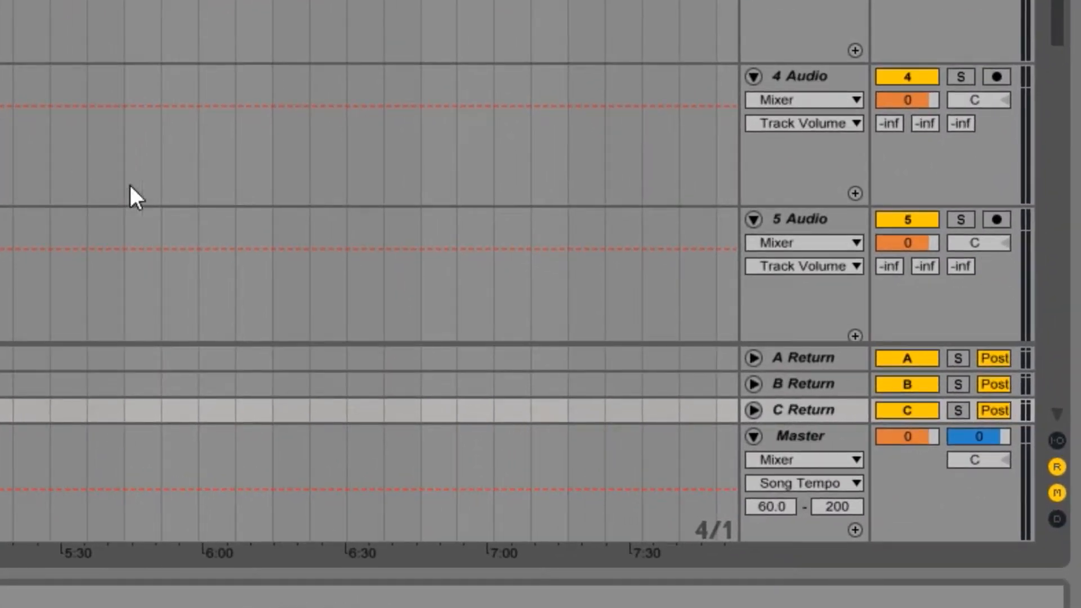
Step: Unfold the C, B and A return tracks and select the A Return track
click(753, 409)
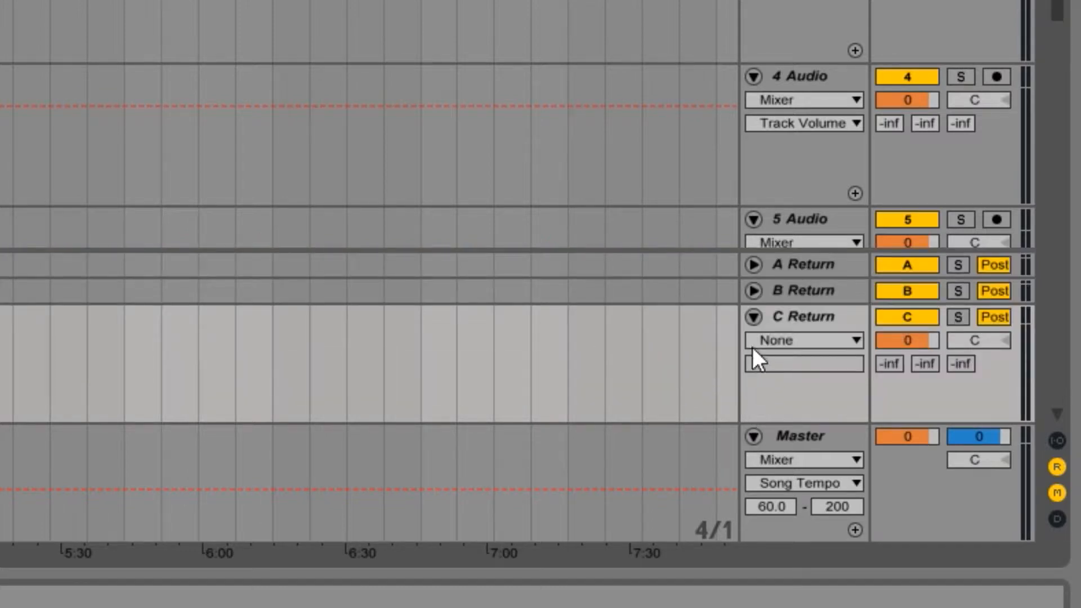
click(754, 288)
click(749, 172)
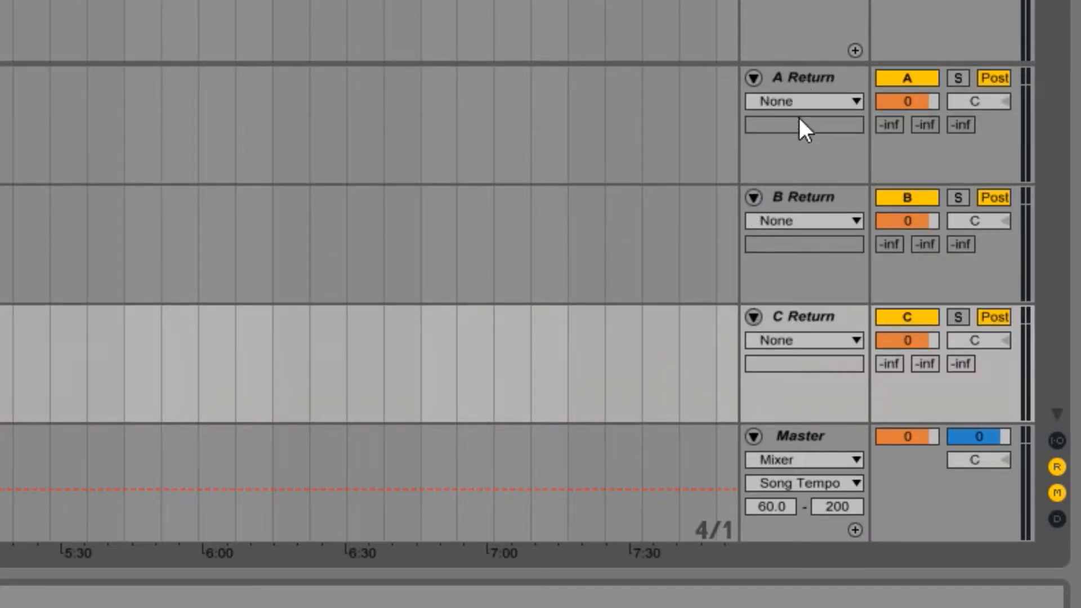
click(802, 145)
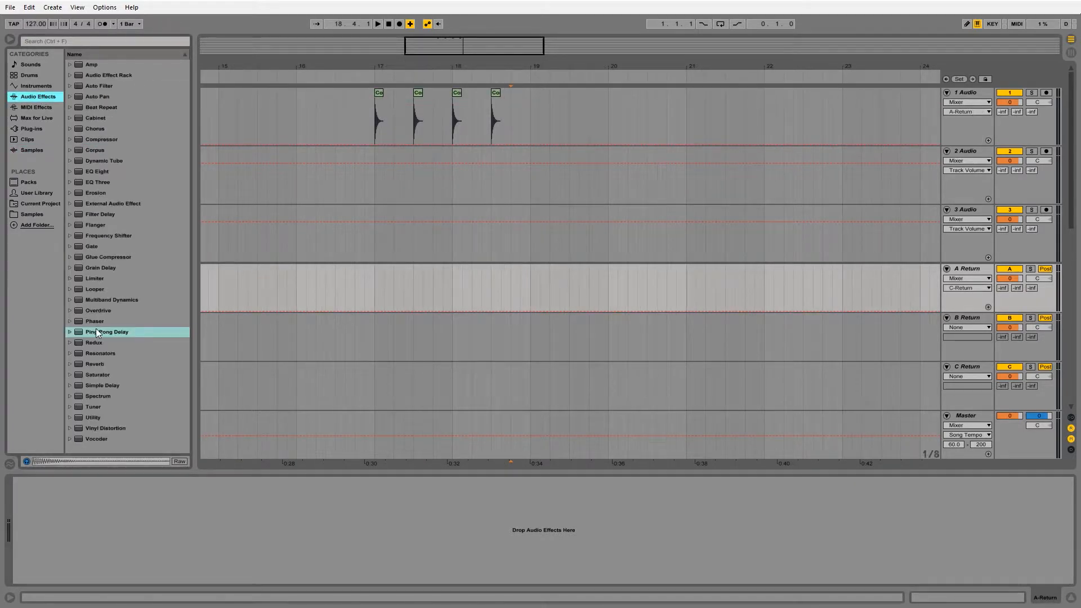
Step: Loop bars 17 to 19 around the conga clips on 1 Audio and start playback
drag(375, 169, 531, 176)
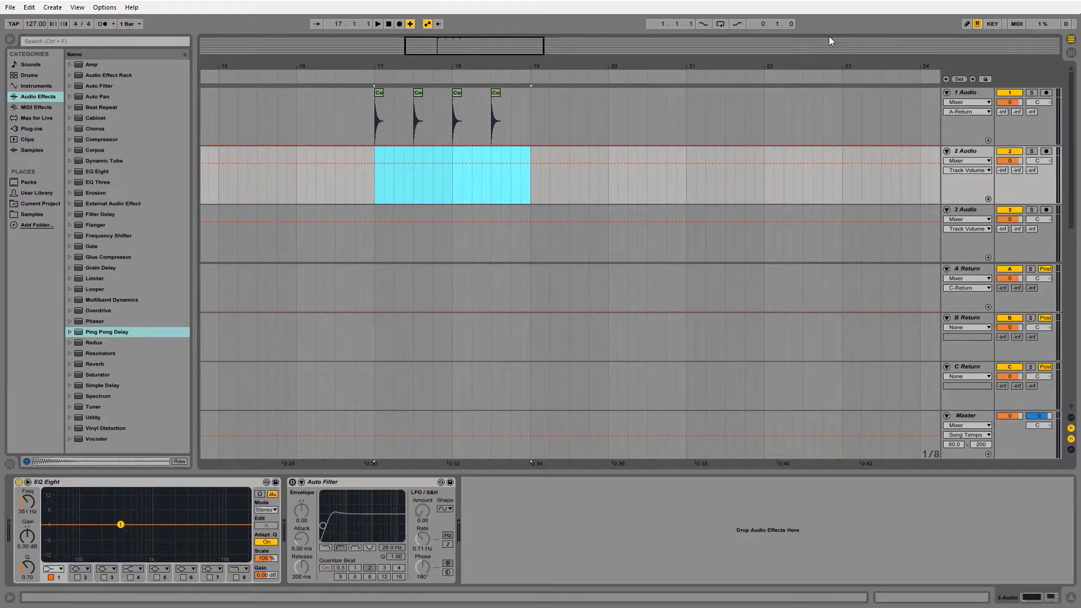
click(723, 24)
drag(377, 177, 530, 127)
key(ctrl+l)
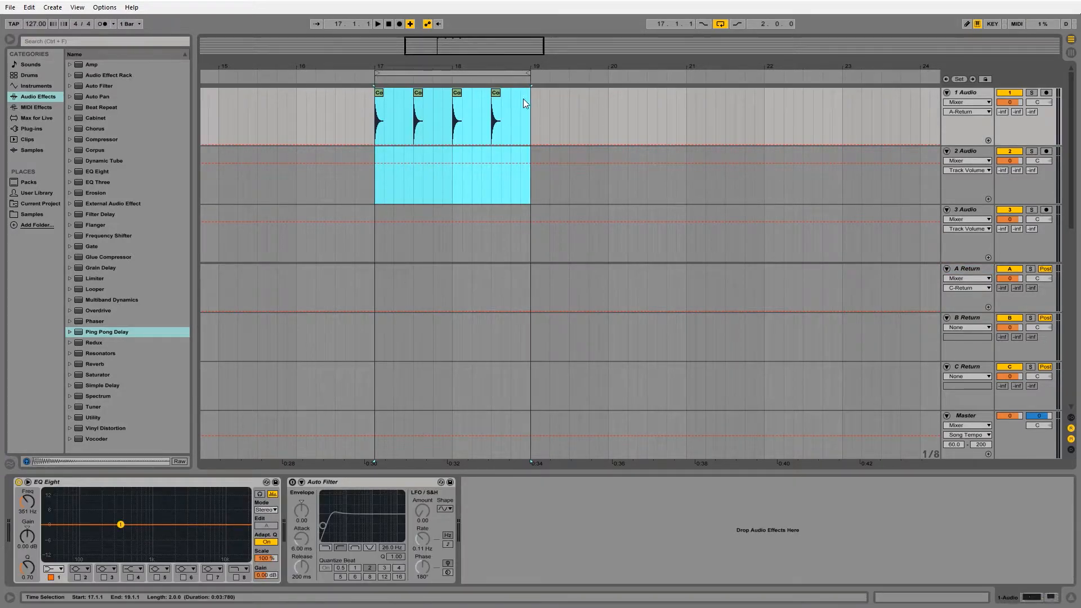
key(space)
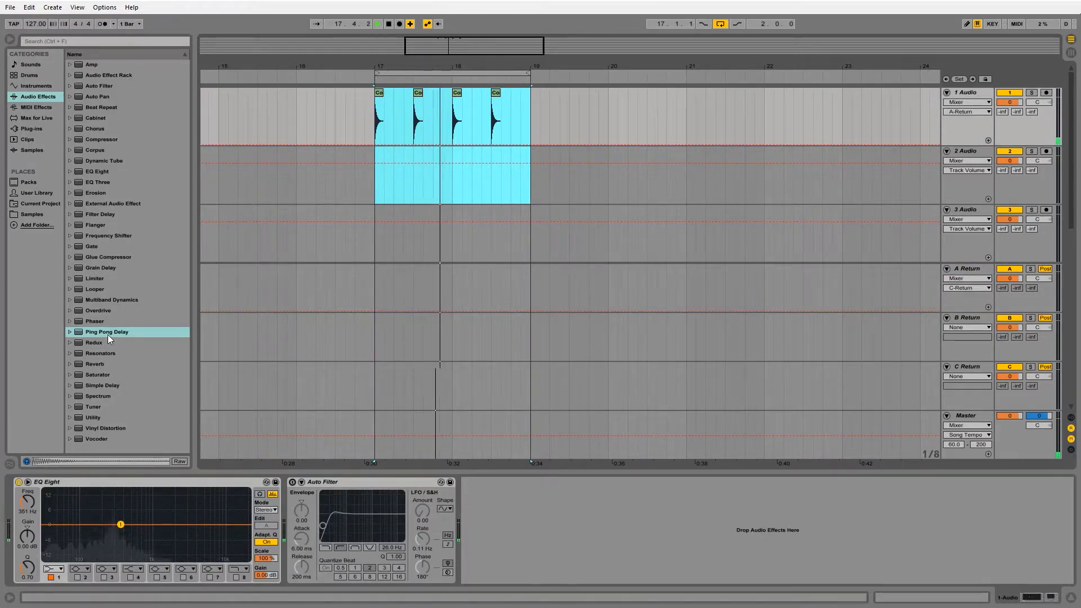
Step: Add a Ping Pong Delay to the A Return track and raise send A on the 1 Audio track
click(951, 294)
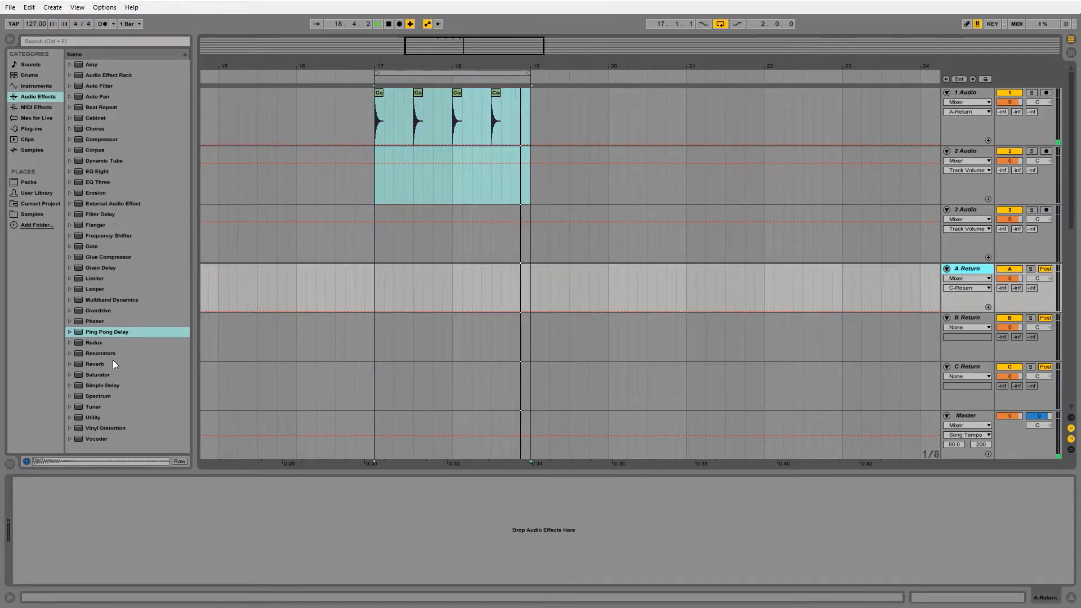
drag(106, 333, 122, 495)
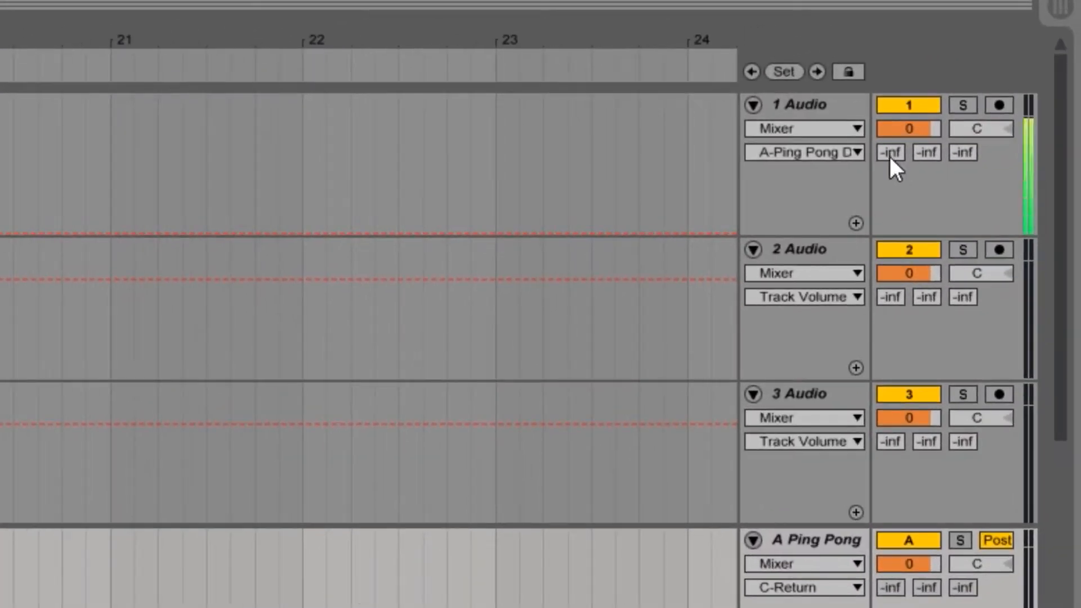
drag(888, 154, 889, 126)
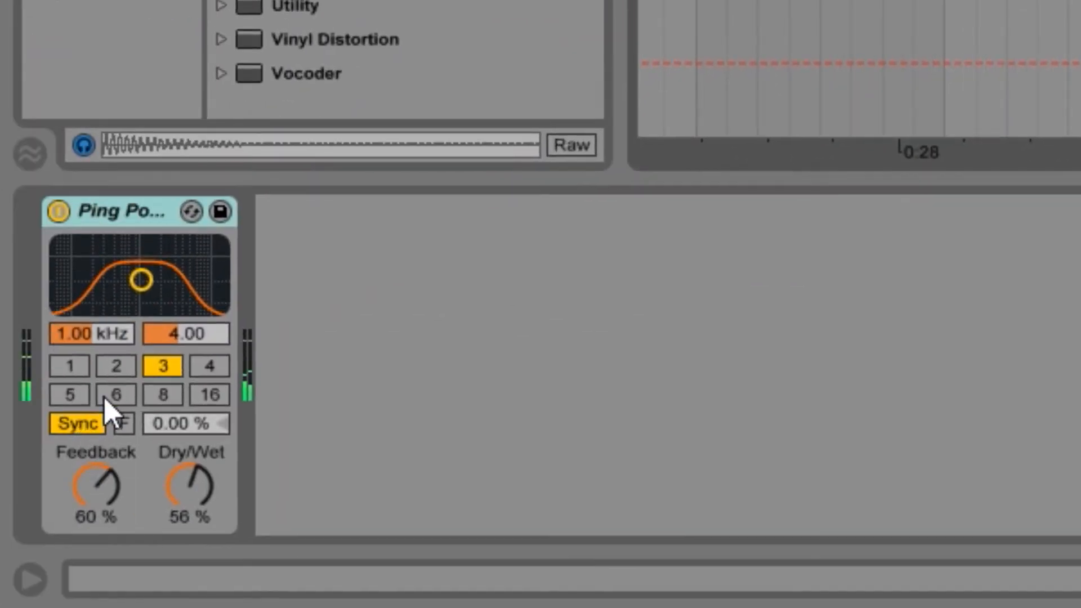
Step: Switch the Ping Pong Delay to Time mode with a 63.4 ms delay time and set Dry/Wet to 100 %
click(91, 426)
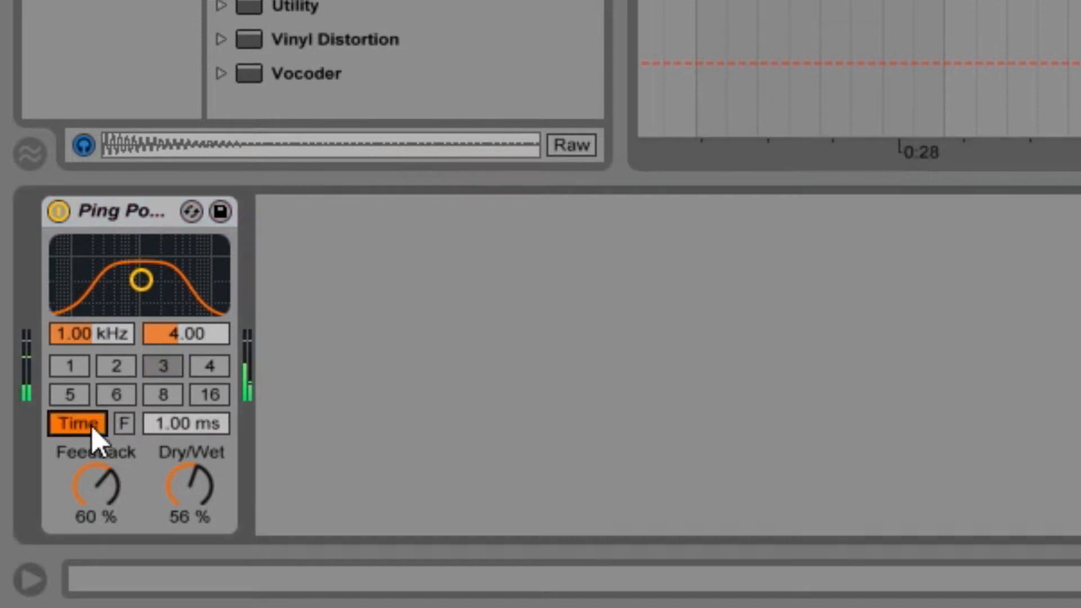
mouse_move(188, 423)
mouse_down()
mouse_move(188, 388)
mouse_move(188, 410)
mouse_up()
drag(203, 482, 202, 459)
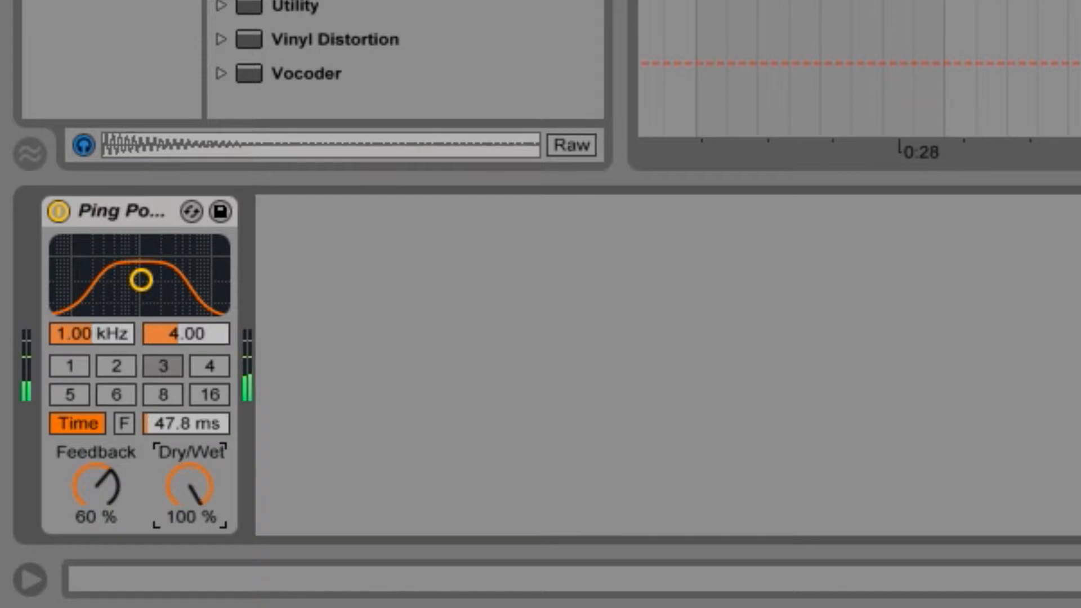
mouse_move(185, 423)
mouse_down()
mouse_move(185, 402)
mouse_move(178, 419)
mouse_up()
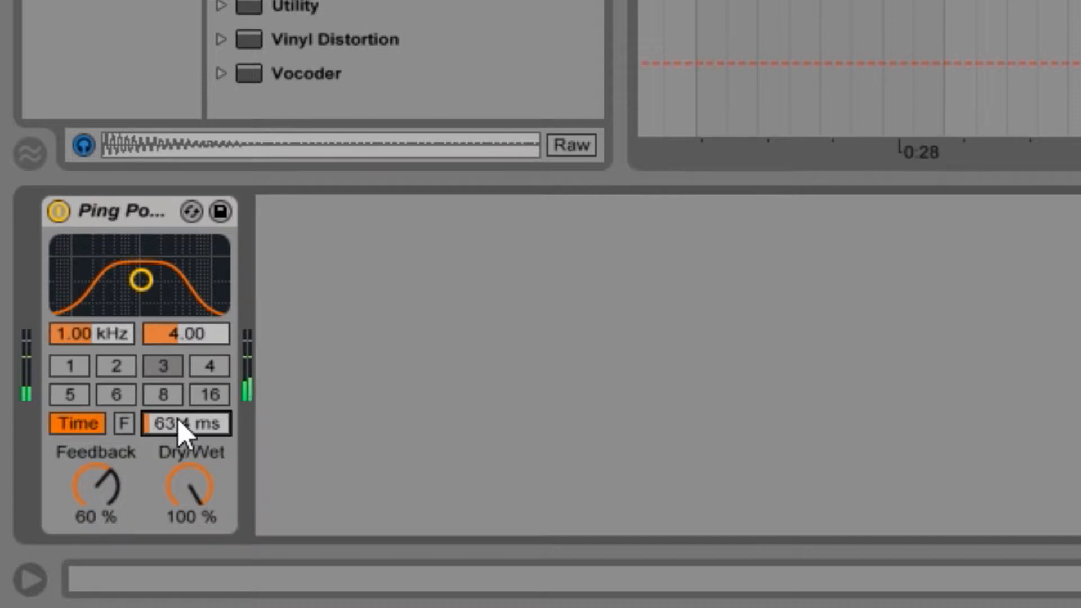
Step: Return the Ping Pong Delay to Sync mode with a beat division of 4 and Dry/Wet at 100 %
click(97, 426)
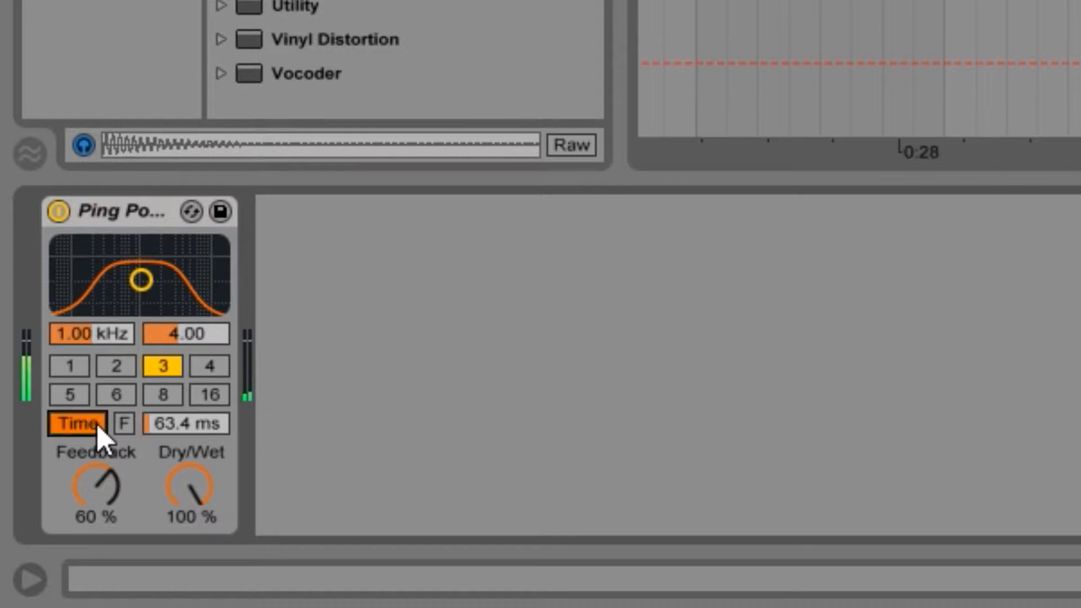
click(97, 426)
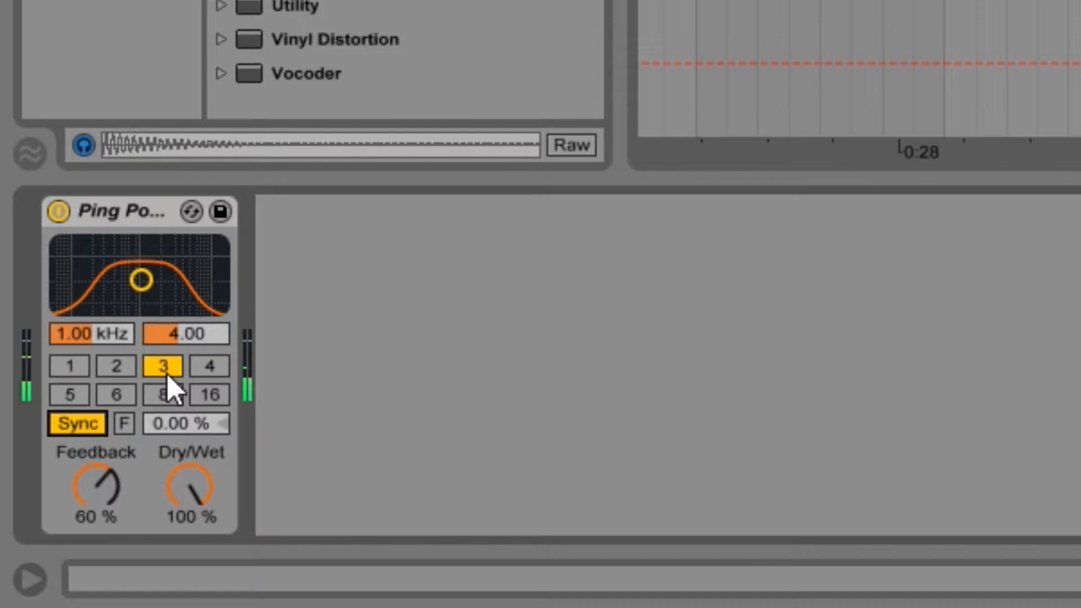
click(127, 369)
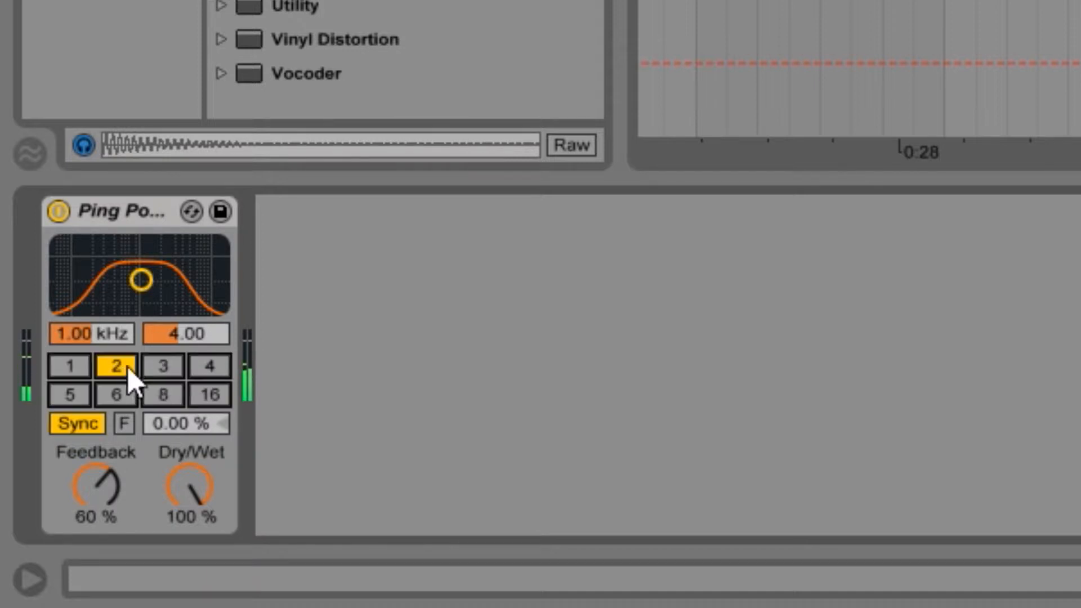
click(222, 370)
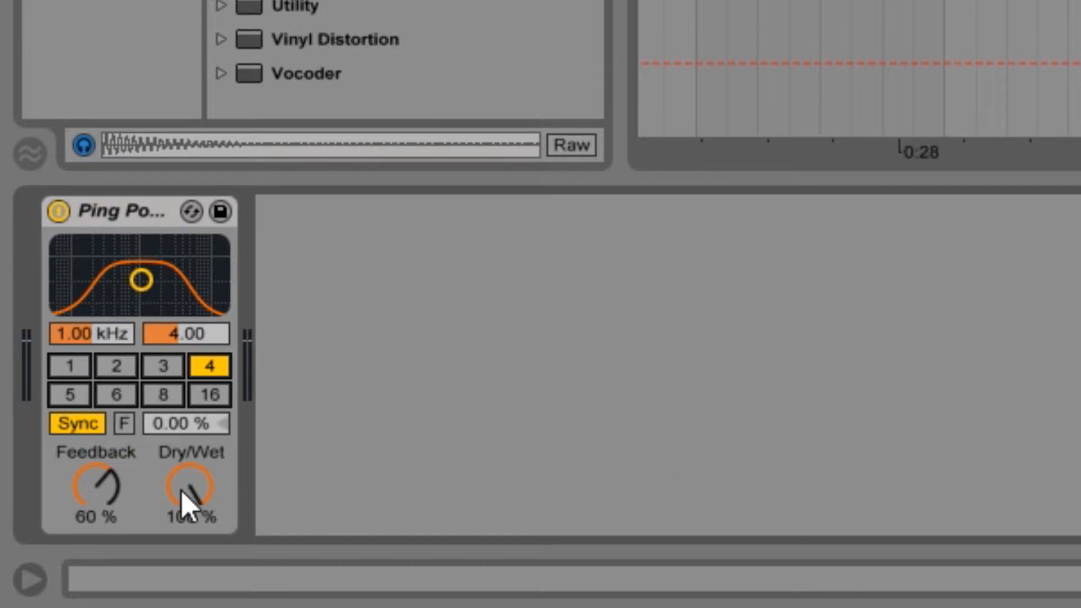
mouse_move(183, 491)
mouse_down()
mouse_move(183, 543)
mouse_move(182, 496)
mouse_up()
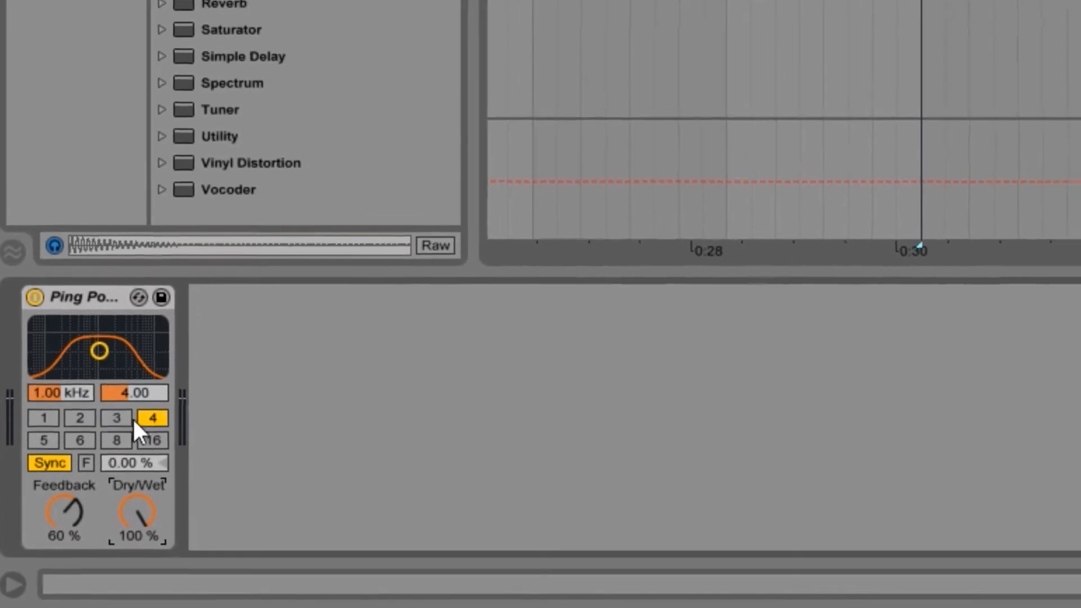
Step: Try the Ping Pong Delay's beat divisions 1, 2 and 3 before returning to 4
click(38, 426)
click(74, 426)
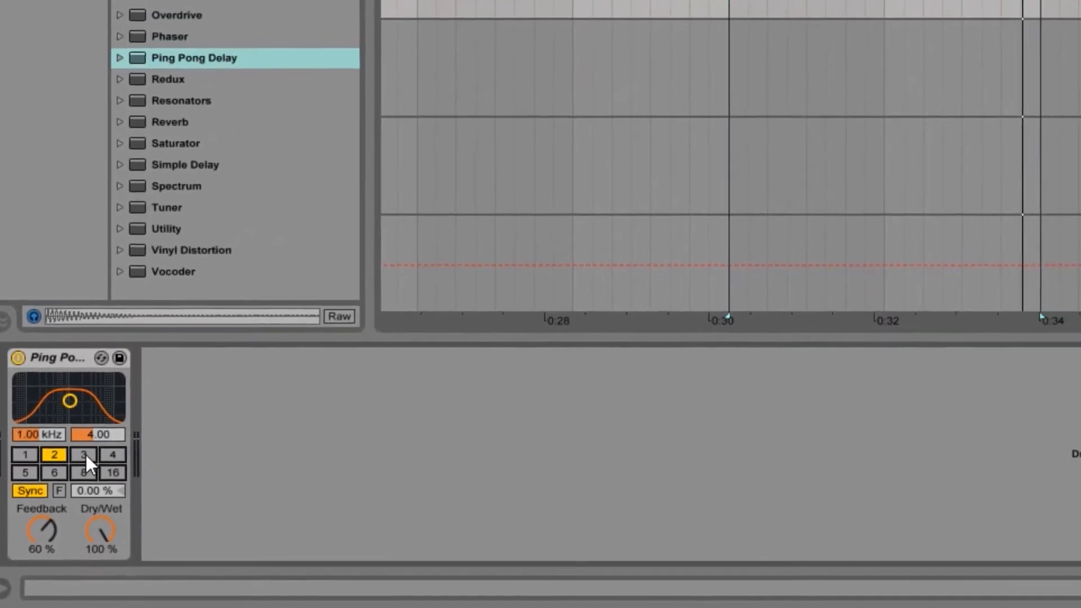
click(108, 426)
click(103, 463)
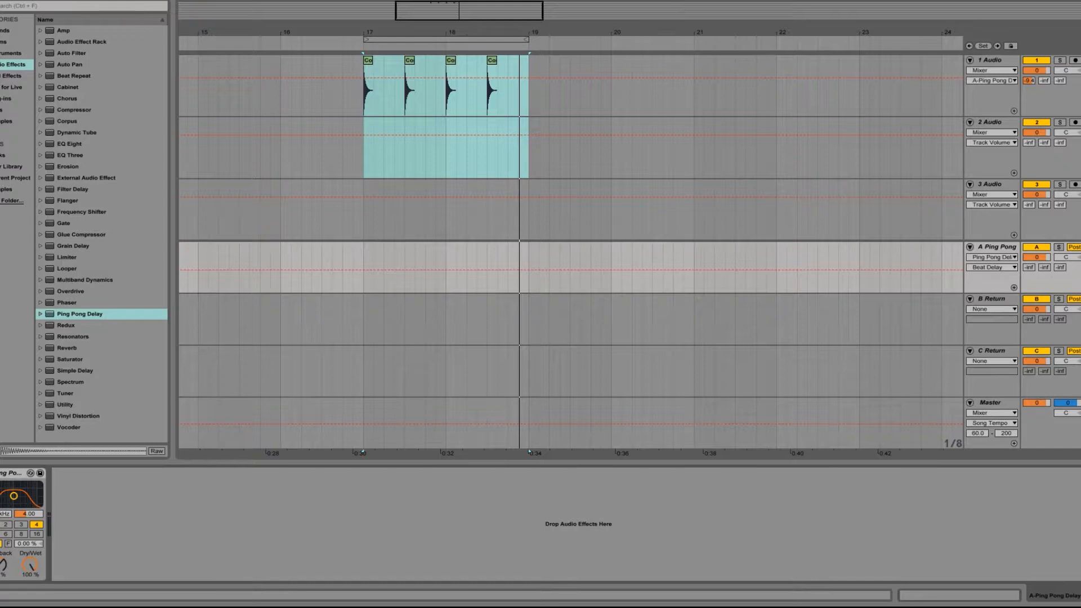
Step: Turn off the loop over bars 17 to 19 and place the insert marker on 1 Audio just before bar 17
key(ctrl+l)
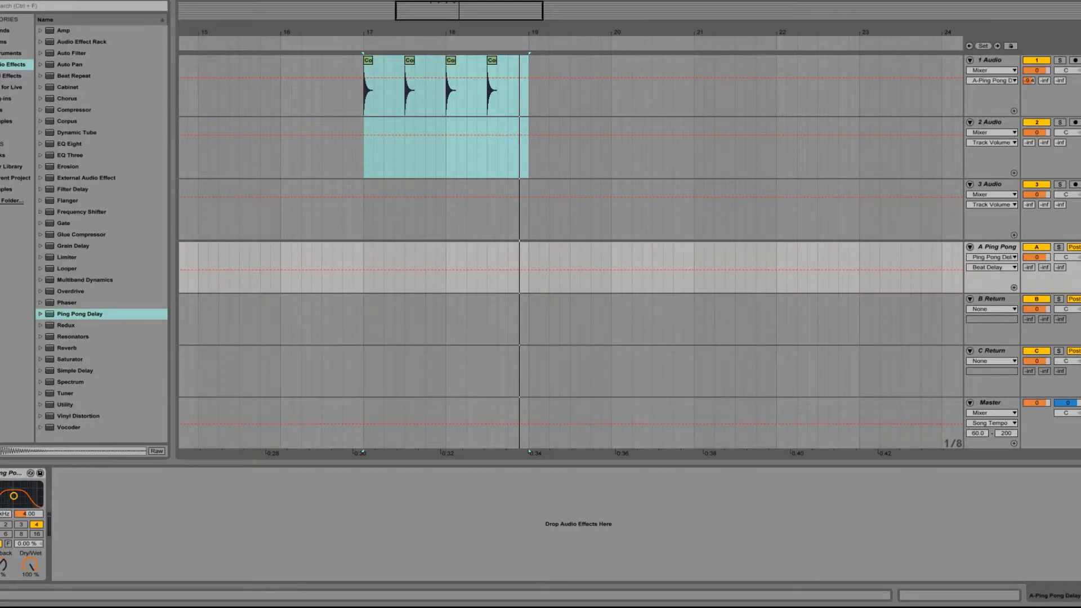
click(367, 61)
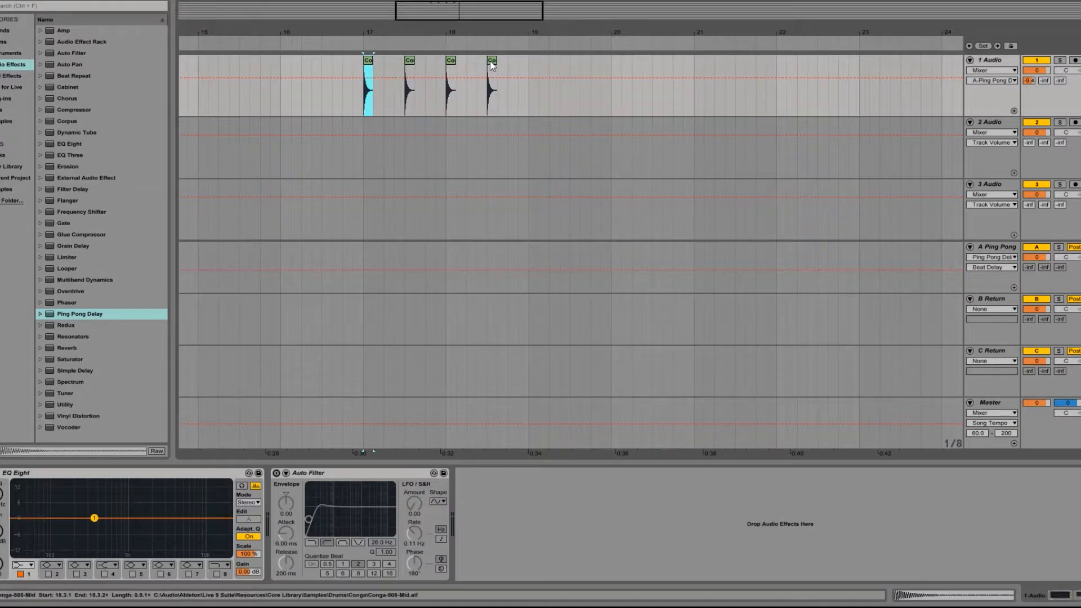
shift+click(491, 61)
click(353, 90)
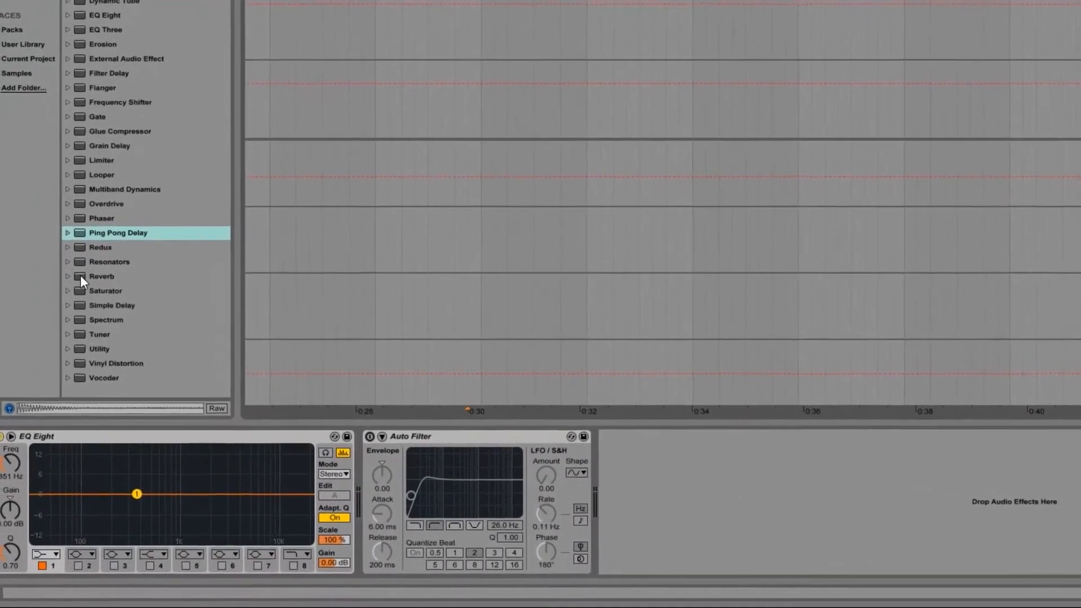
Step: Add a Reverb to the B Return track and expand the Reverb preset categories in the browser
click(99, 257)
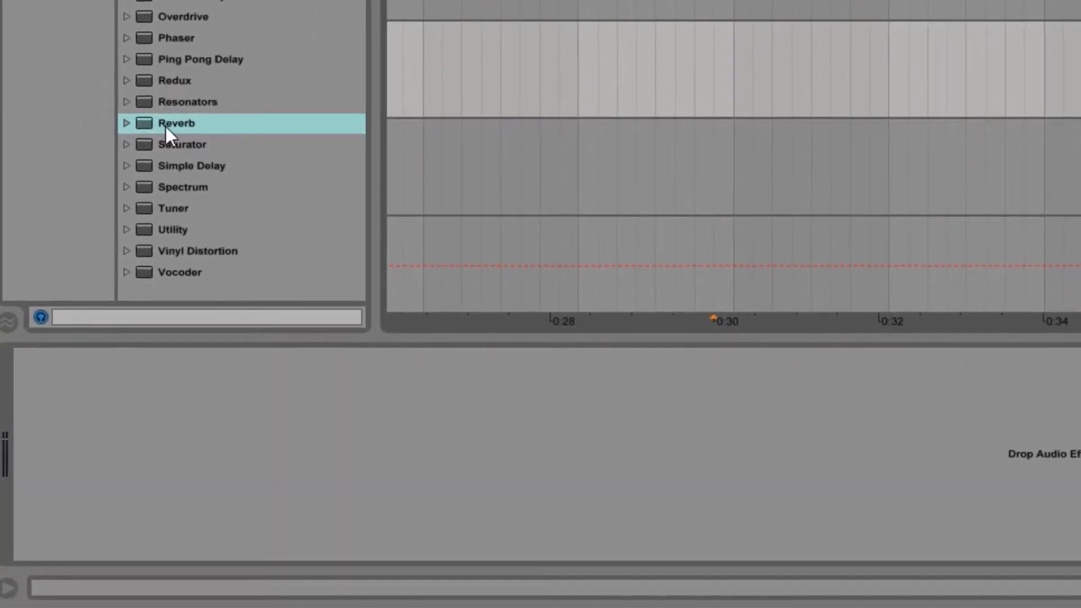
drag(181, 106, 276, 470)
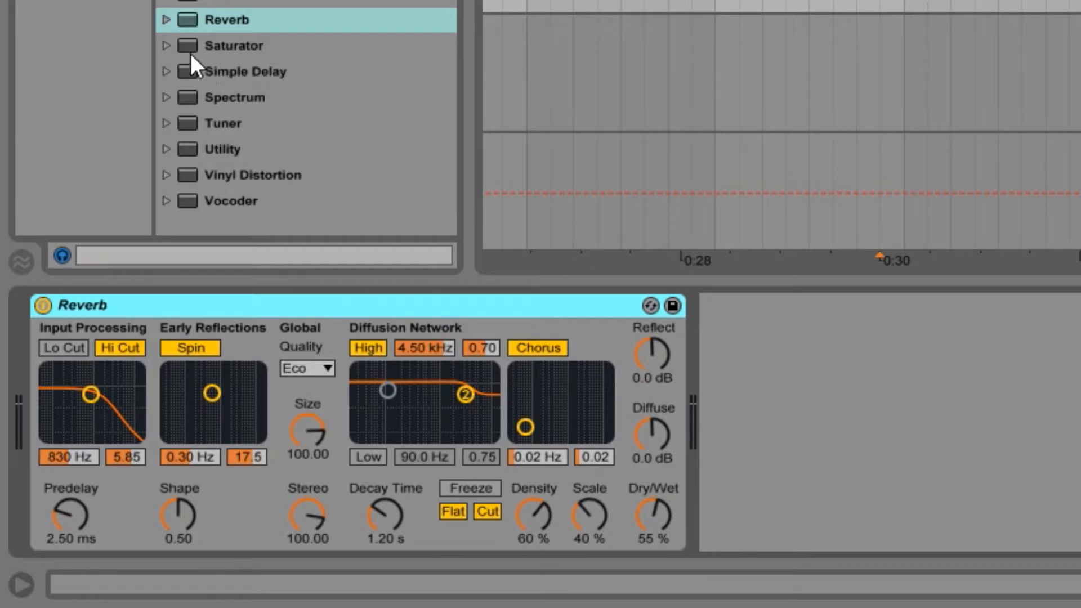
click(167, 25)
scroll(225, 73, down, 2)
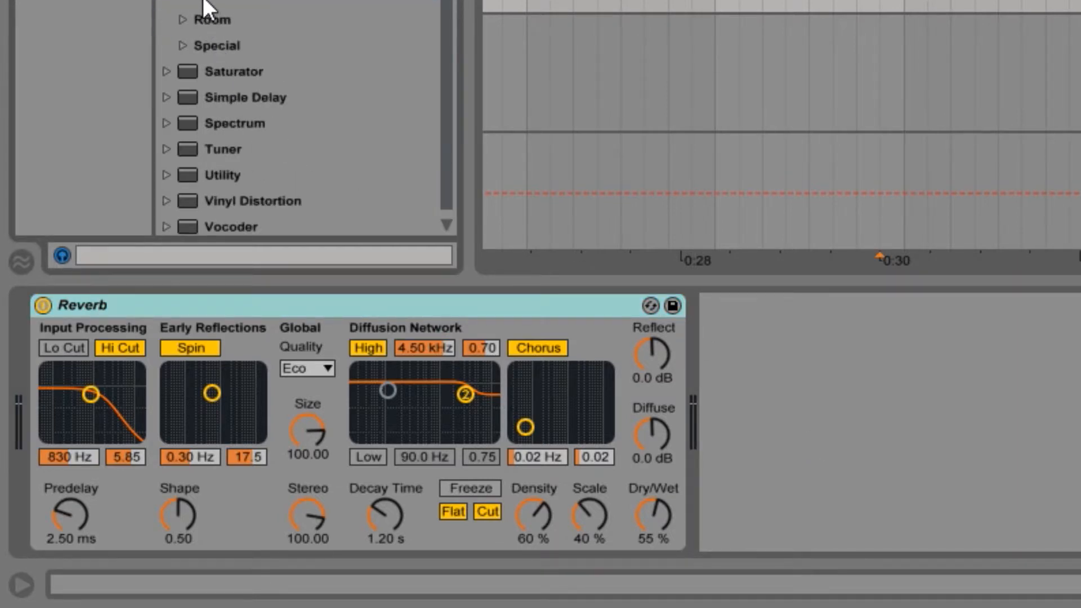
mouse_move(205, 4)
mouse_down()
mouse_move(322, 354)
mouse_move(313, 289)
mouse_move(214, 1)
mouse_up()
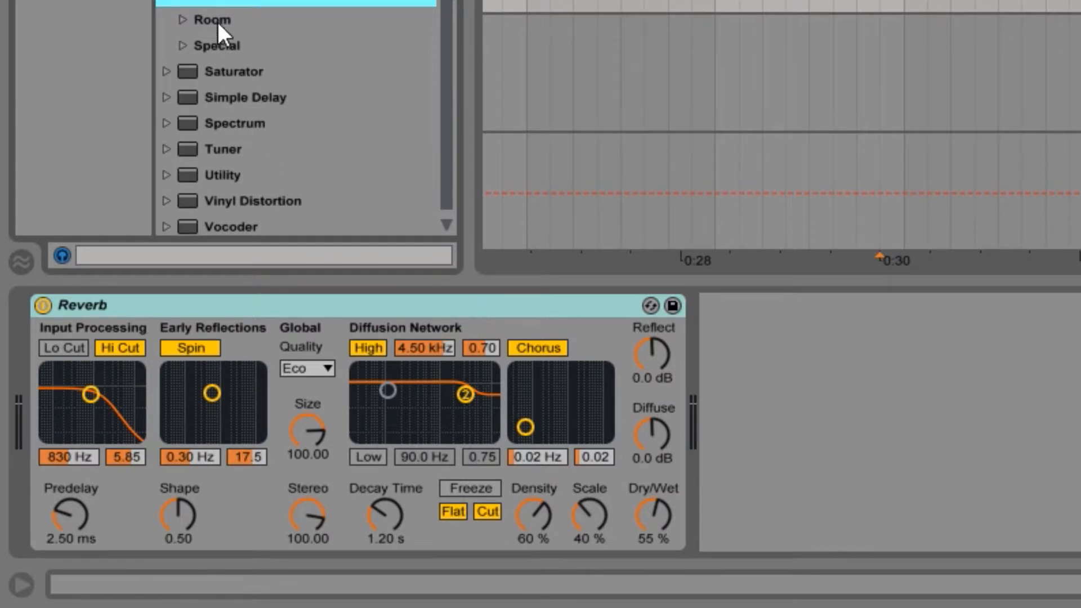
Step: Load the Large Hall preset onto the B Return track's Reverb and set its Decay Time to 4.98 s
click(199, 4)
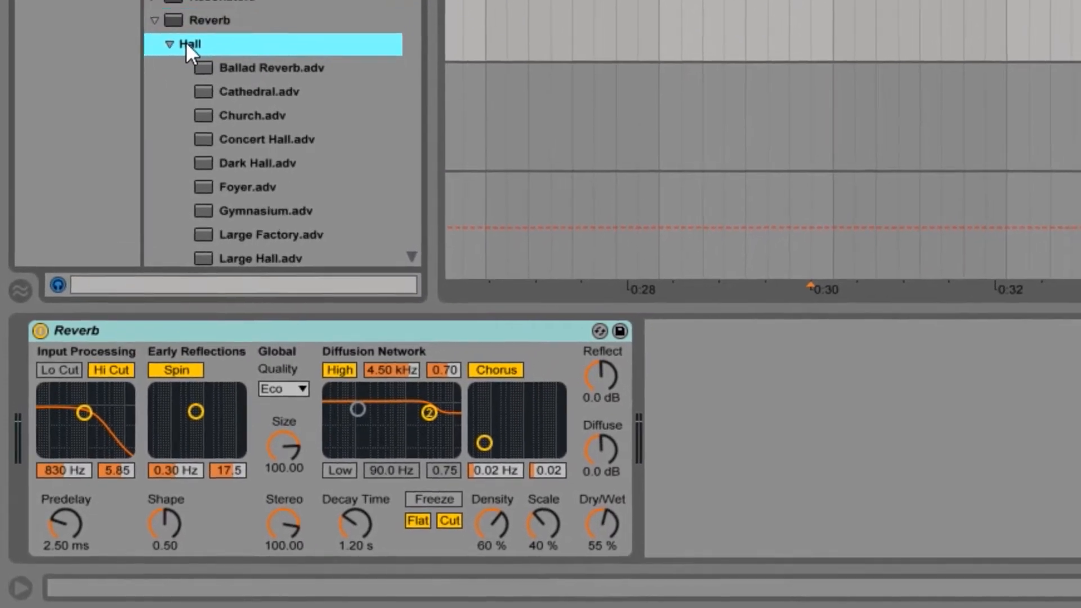
scroll(253, 169, down, 5)
scroll(248, 197, down, 3)
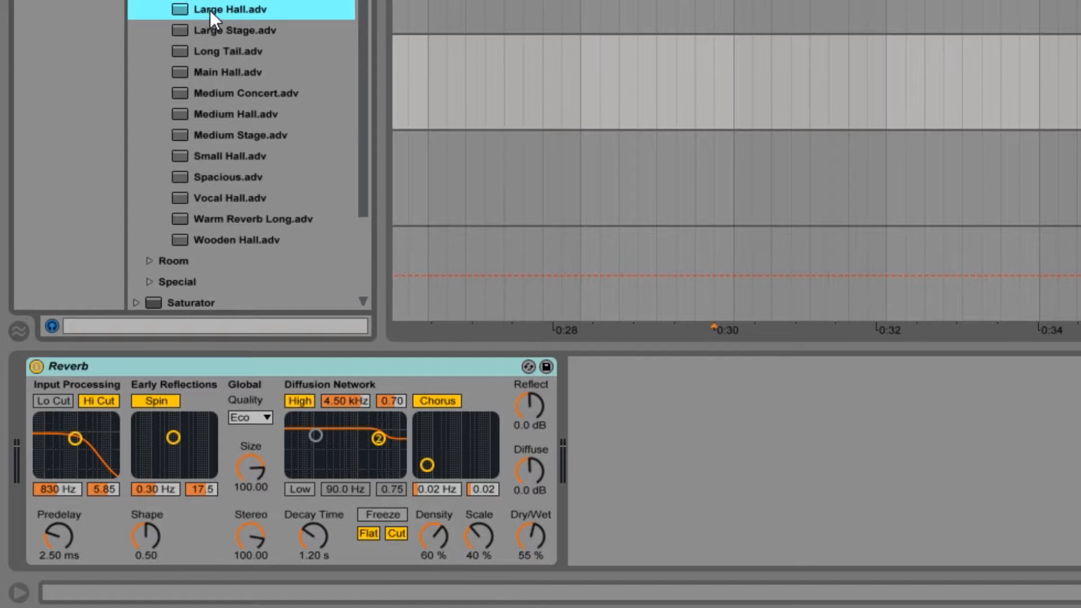
drag(214, 10, 326, 410)
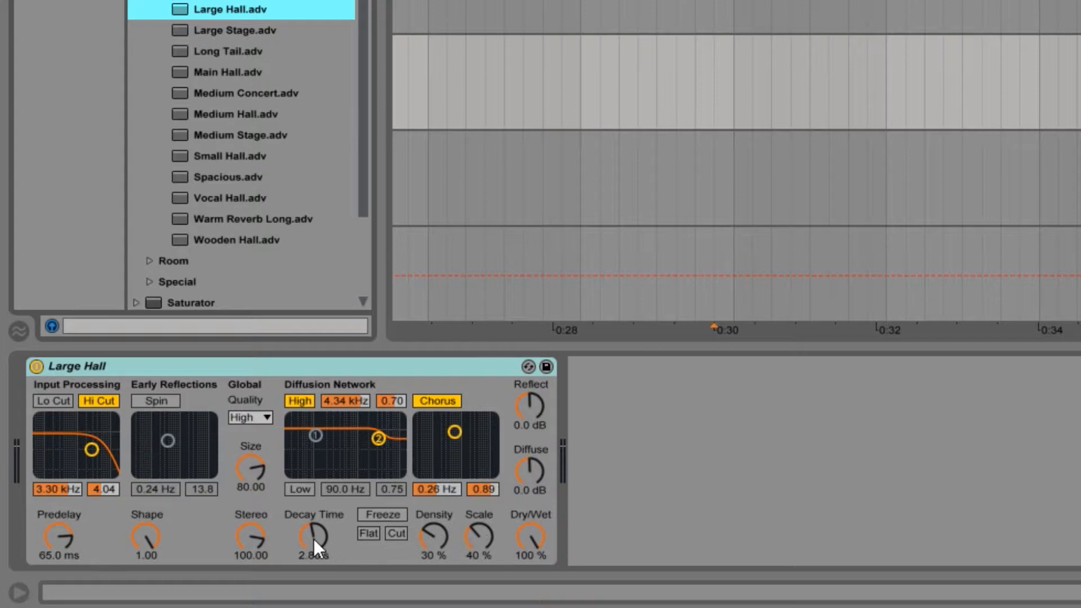
drag(323, 532, 323, 511)
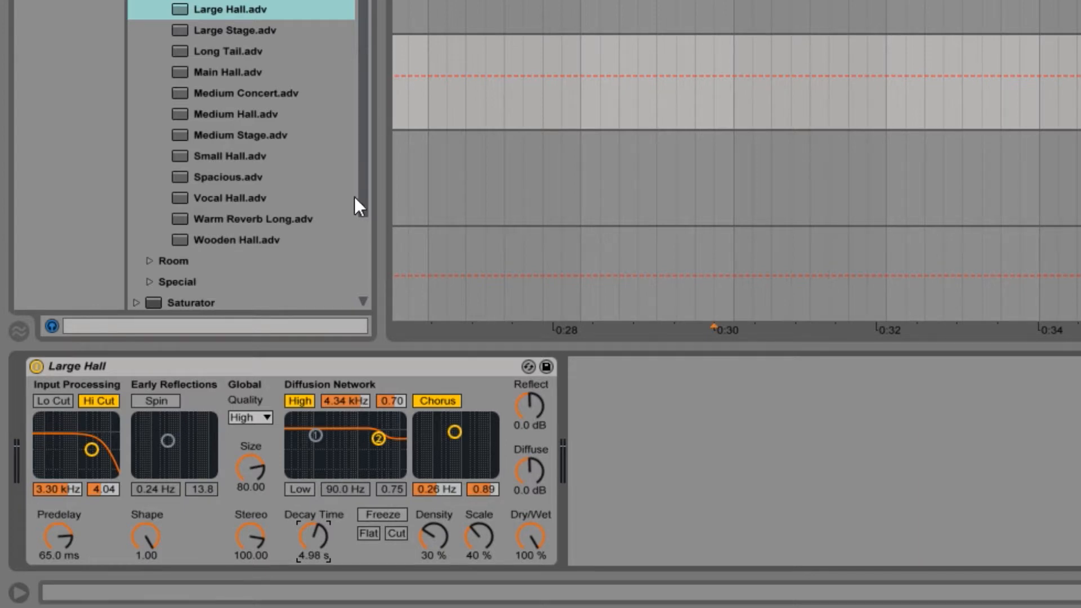
Step: Play the arrangement twice from just before bar 17 to listen to the Large Hall reverb
click(676, 3)
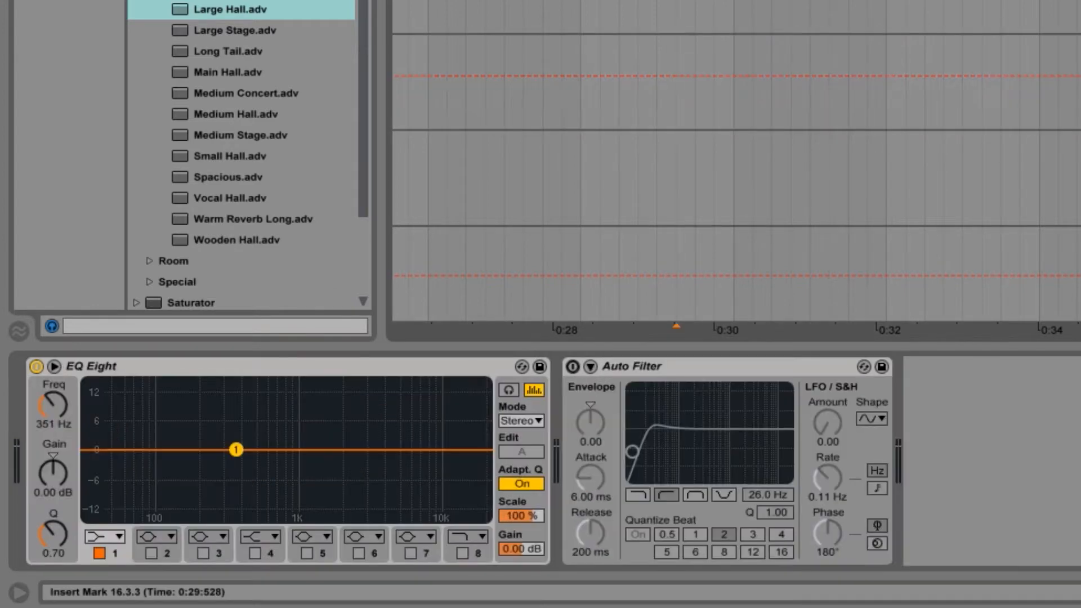
key(space)
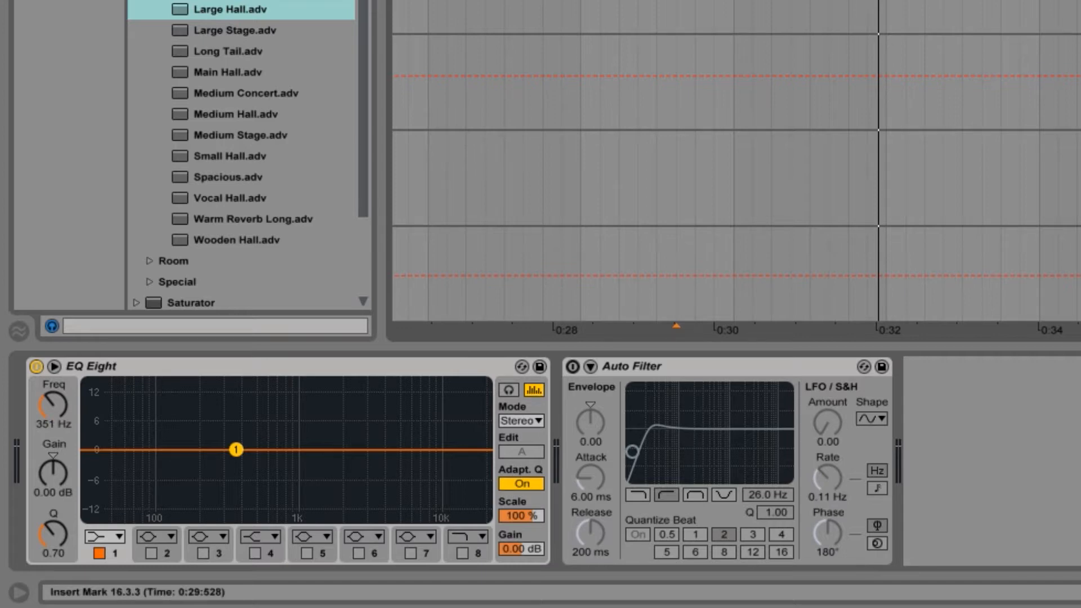
click(695, 3)
key(space)
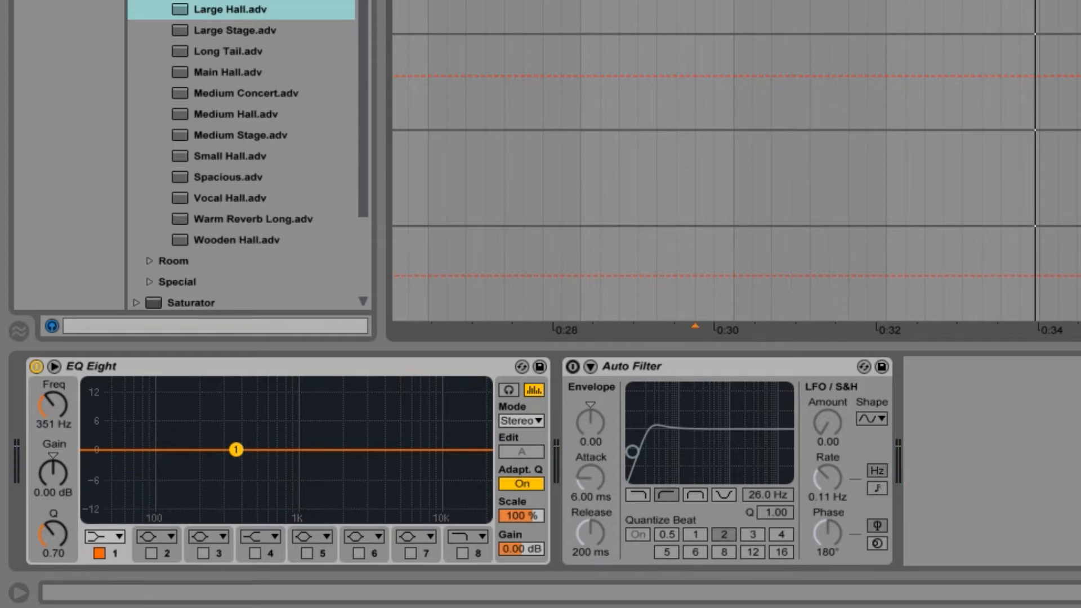
Step: Replace the B return's reverb preset with Small Hall and play from just before bar 17 to compare it
click(1076, 82)
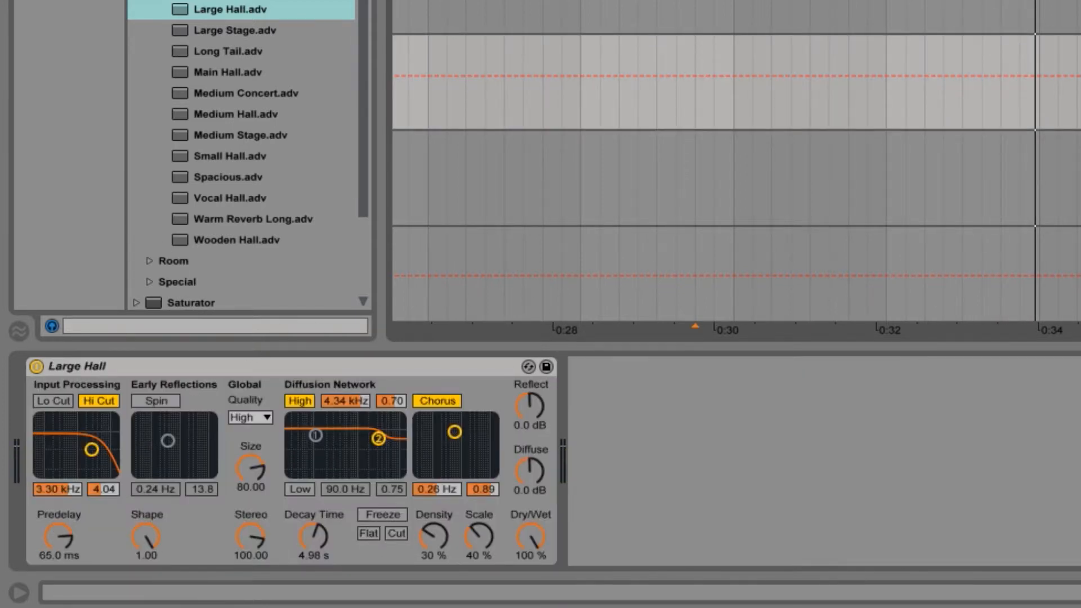
key(Left)
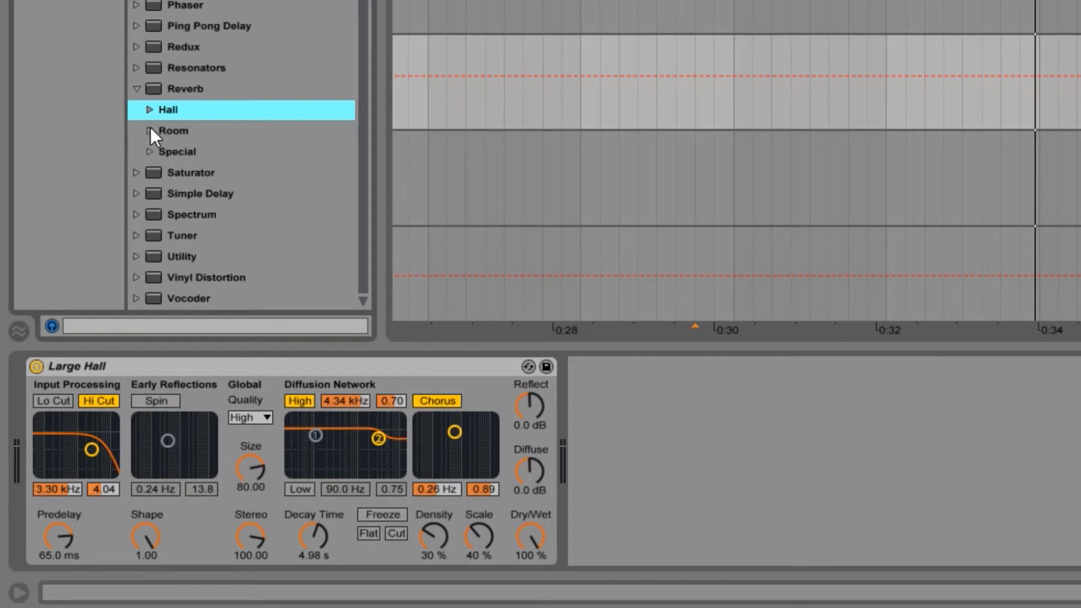
key(Right)
scroll(224, 219, down, 5)
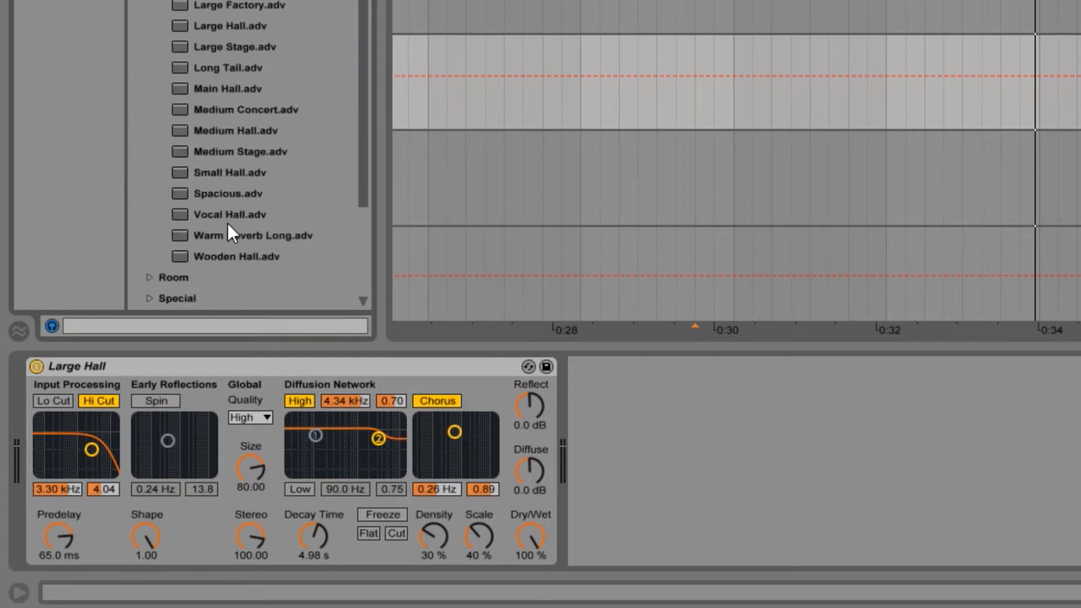
double_click(237, 171)
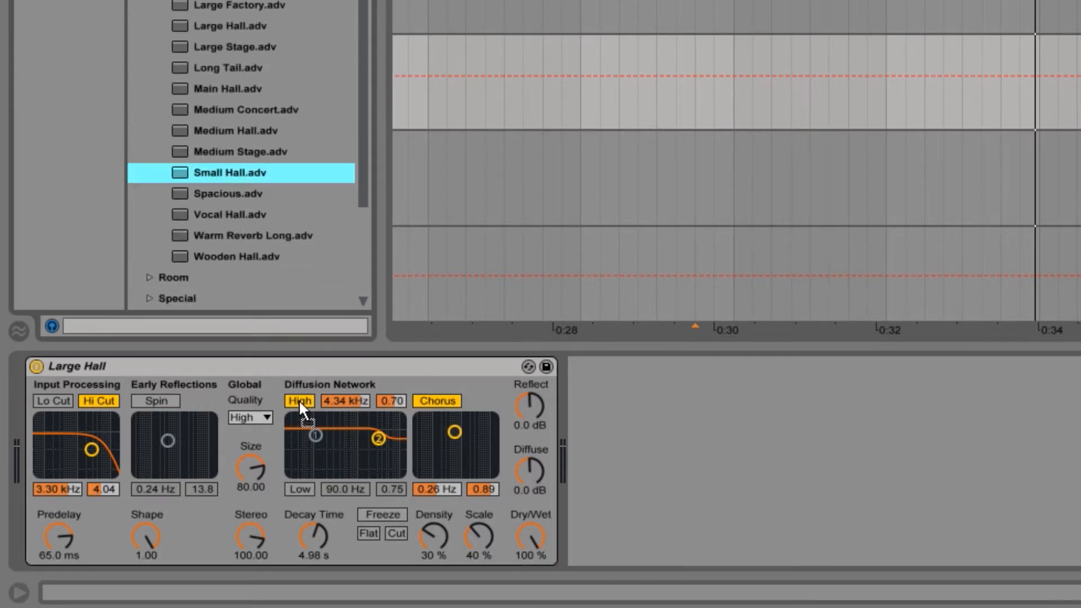
click(713, 3)
key(space)
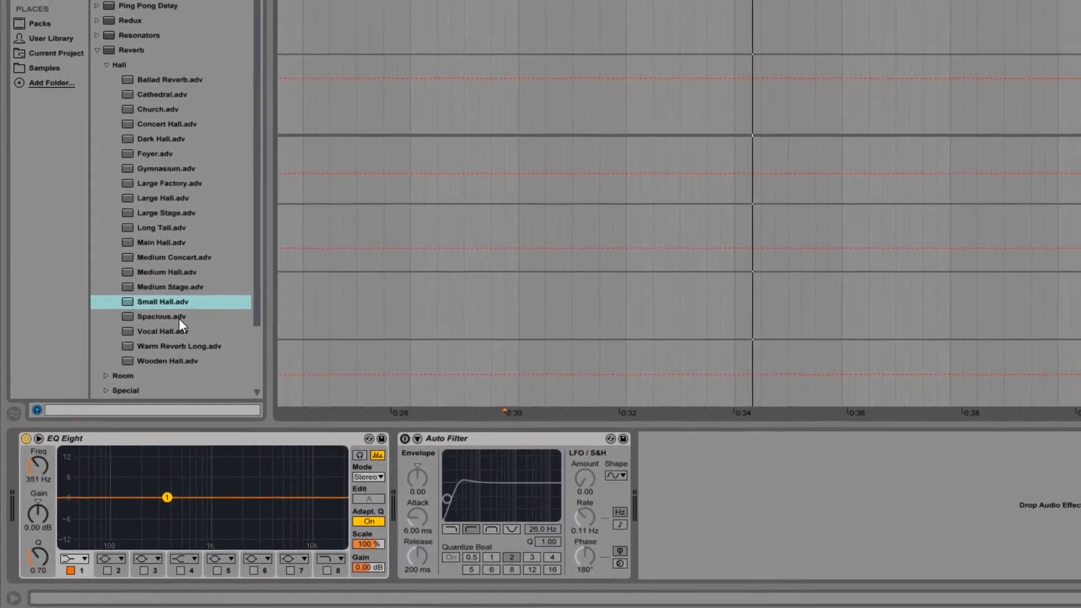
Step: Load the Large Hall preset back onto the B return's reverb and set its Decay Time to 3.97 s
click(171, 199)
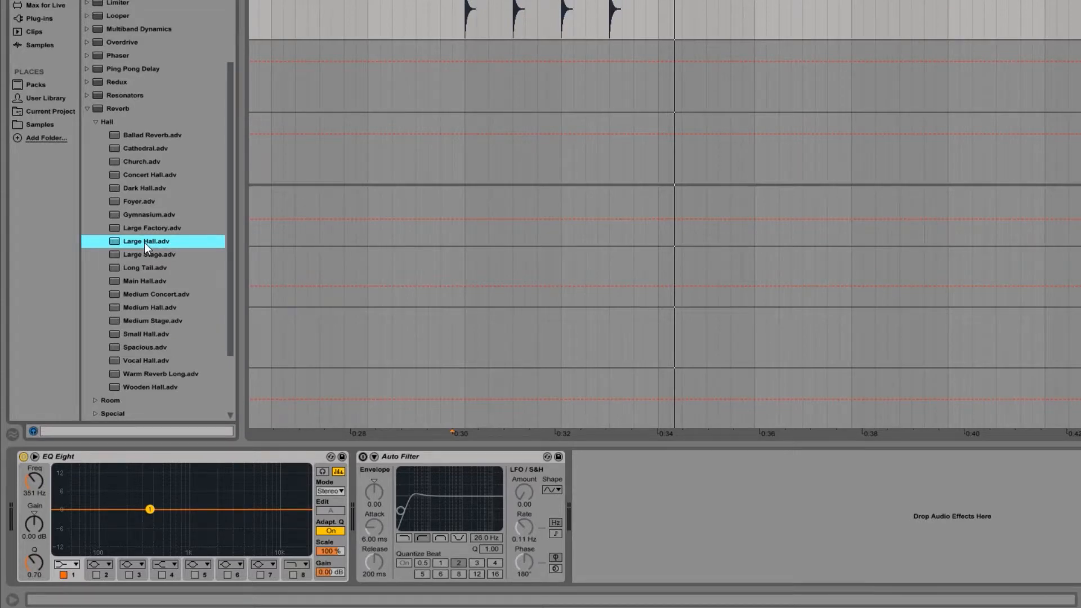
click(442, 251)
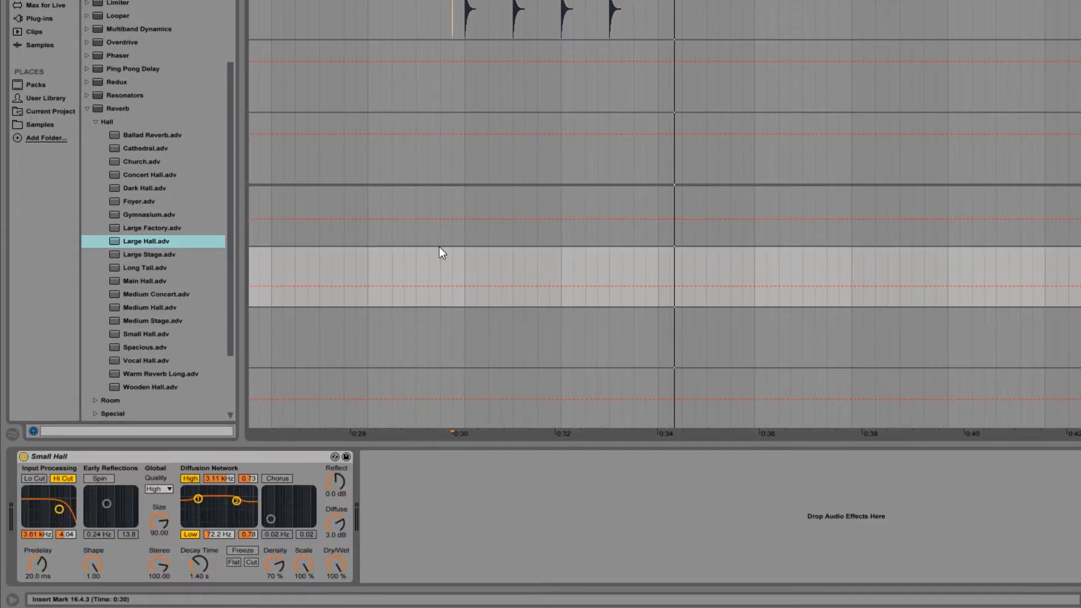
double_click(140, 240)
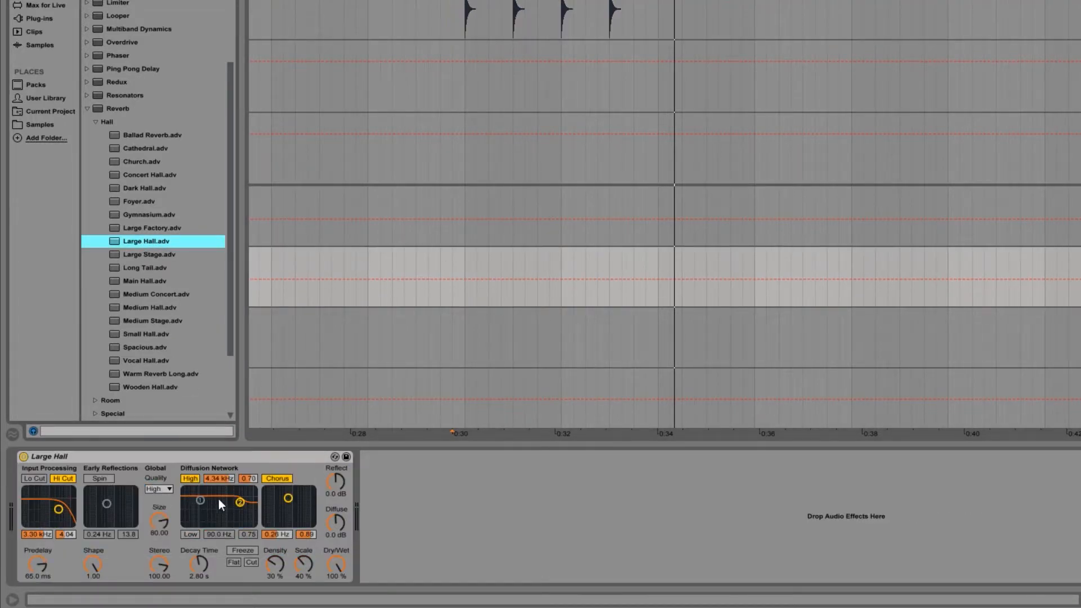
drag(203, 567, 204, 554)
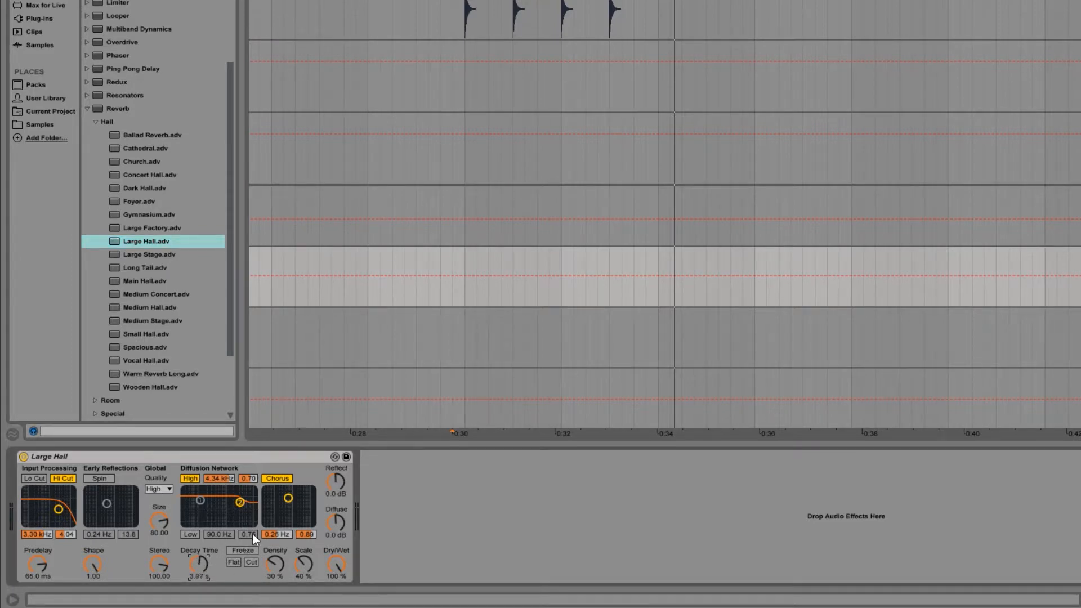
Step: Move the reverb's low diffusion filter to 108 Hz and 0.28, toggling it on and back off
drag(199, 501, 202, 519)
click(192, 532)
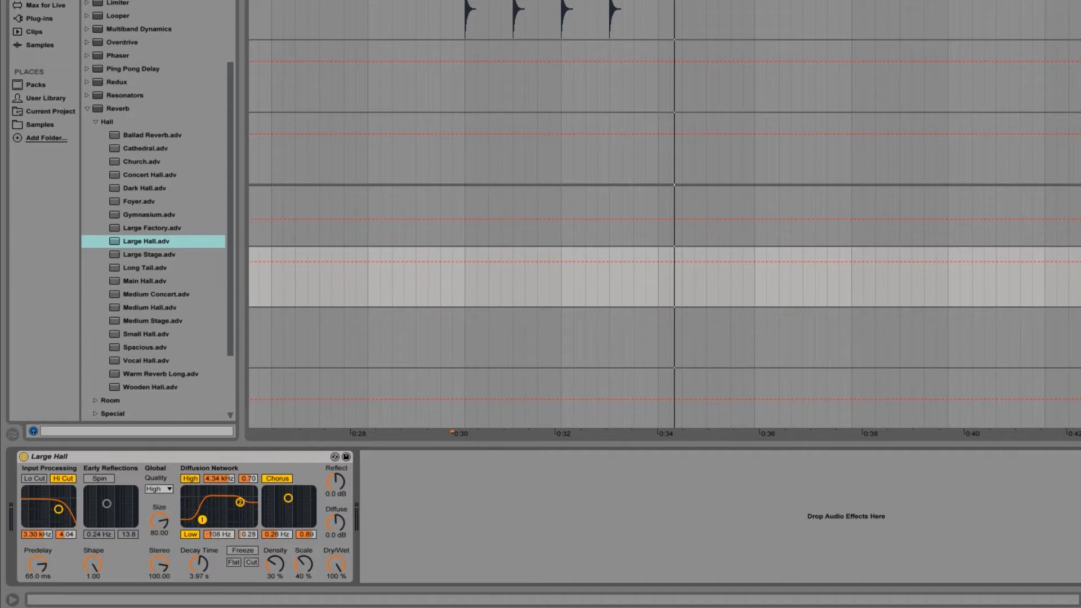
click(187, 536)
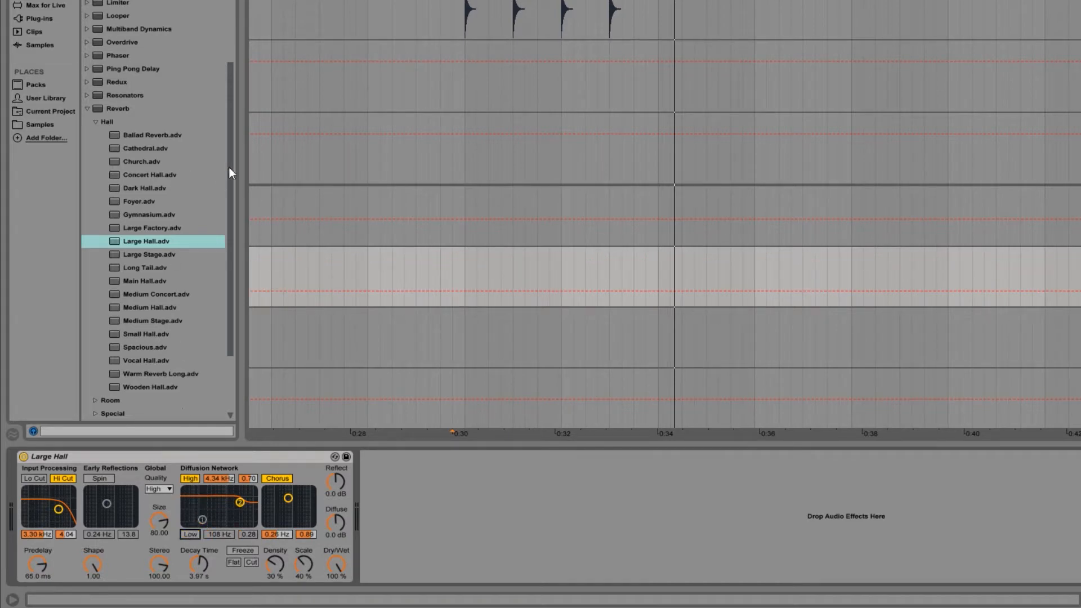
Step: Add an EQ Eight after the B return's reverb and make band 1 a low cut at 204 Hz
mouse_move(228, 167)
mouse_down()
mouse_move(232, 56)
mouse_move(150, 85)
mouse_move(90, 71)
mouse_move(399, 528)
mouse_up()
click(418, 564)
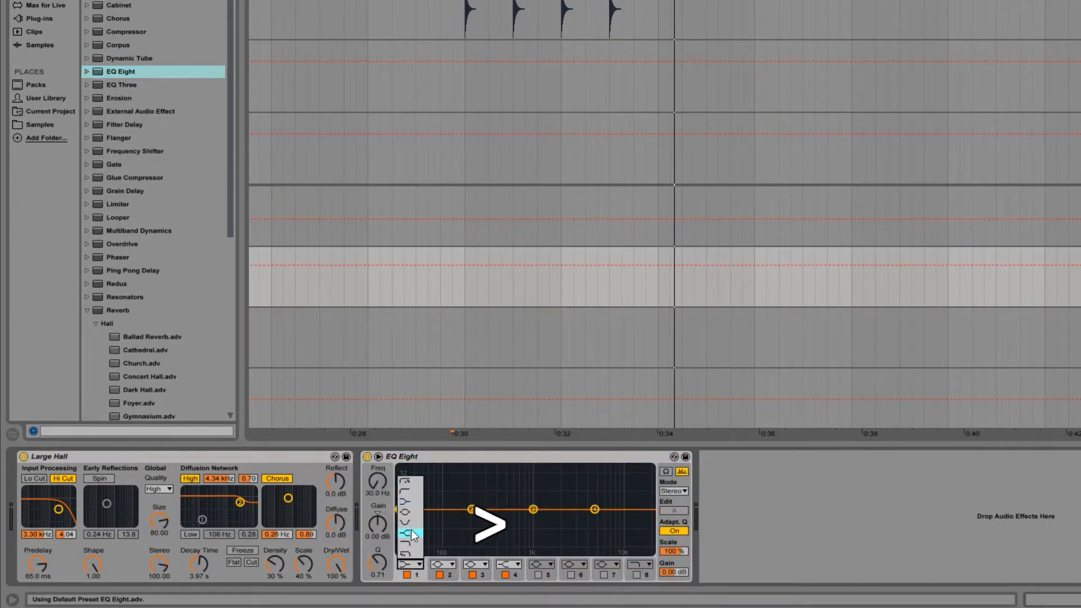
click(410, 492)
drag(402, 519, 472, 515)
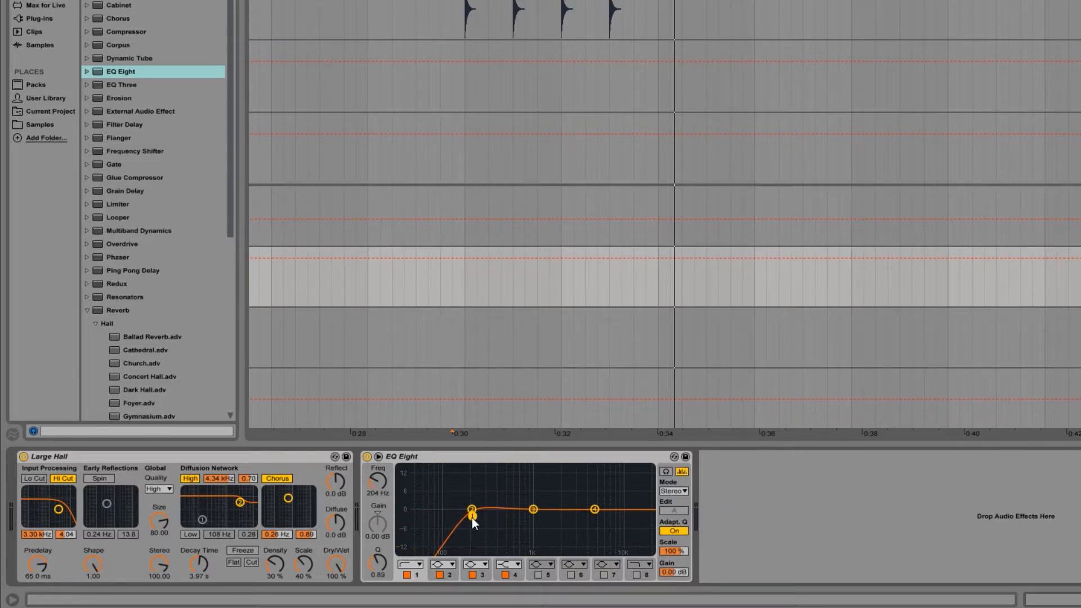
Step: Listen from just before bar 17 and turn 1 Audio's send to the B return down to -inf
click(458, 107)
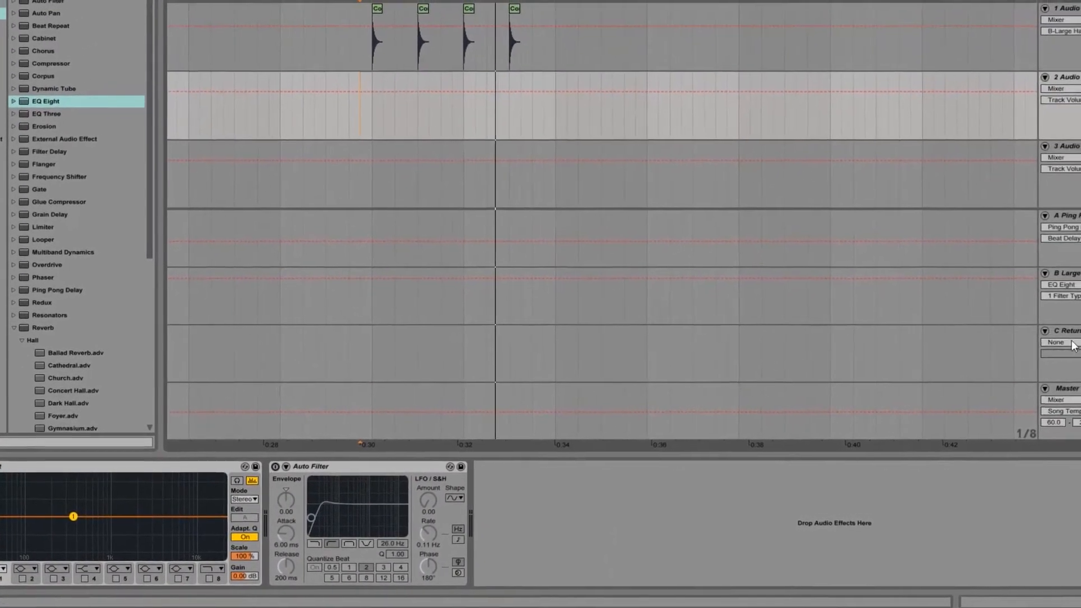
click(1070, 312)
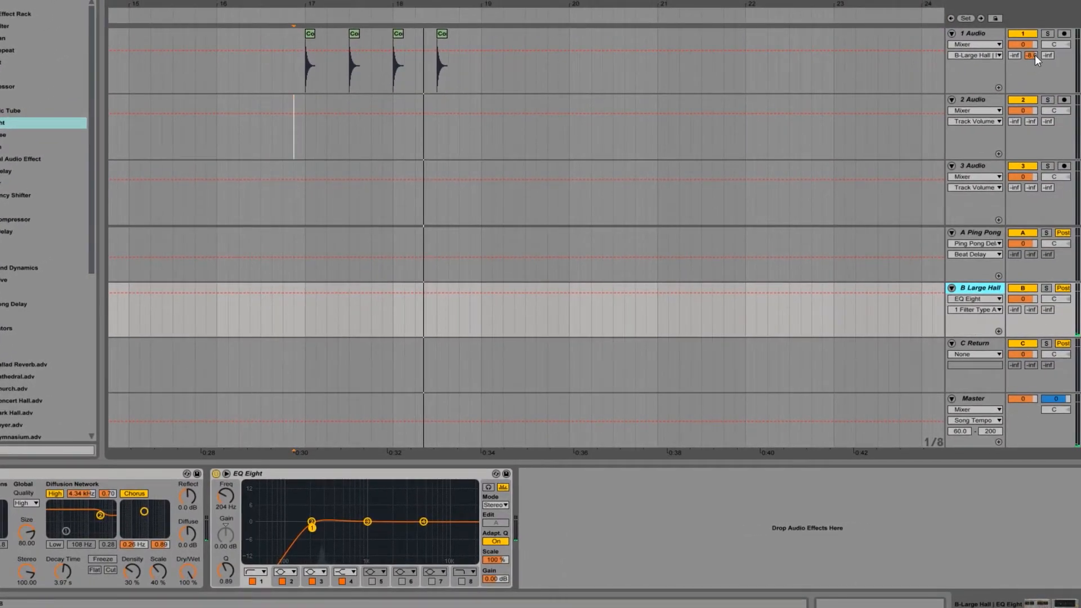
drag(1034, 55, 1034, 113)
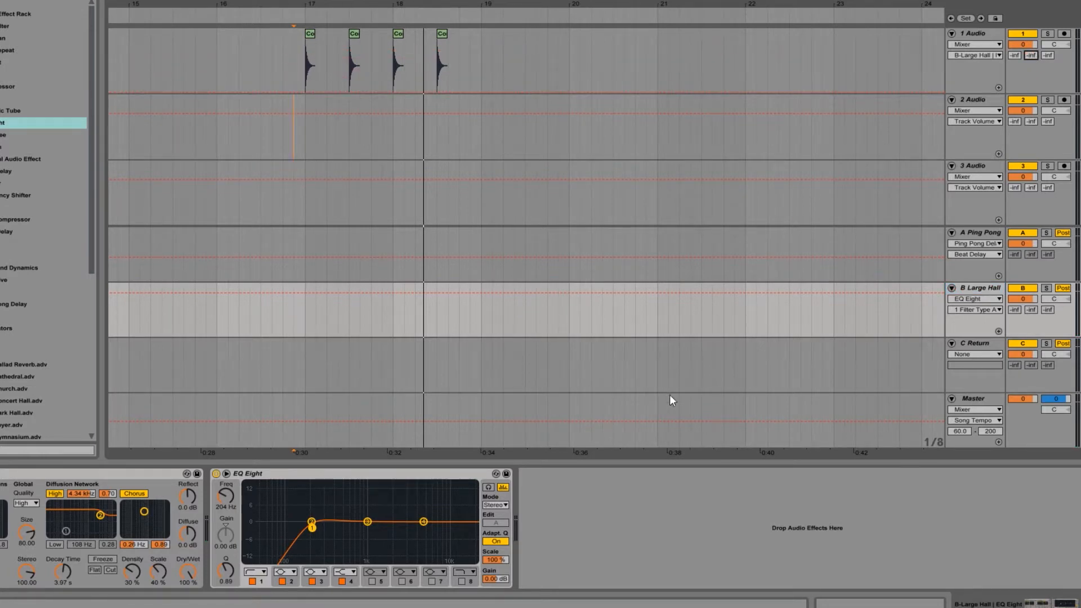
Step: Add the Large Hall reverb to the C Return track, set its Decay Time to 14.7 s and play it back
click(985, 378)
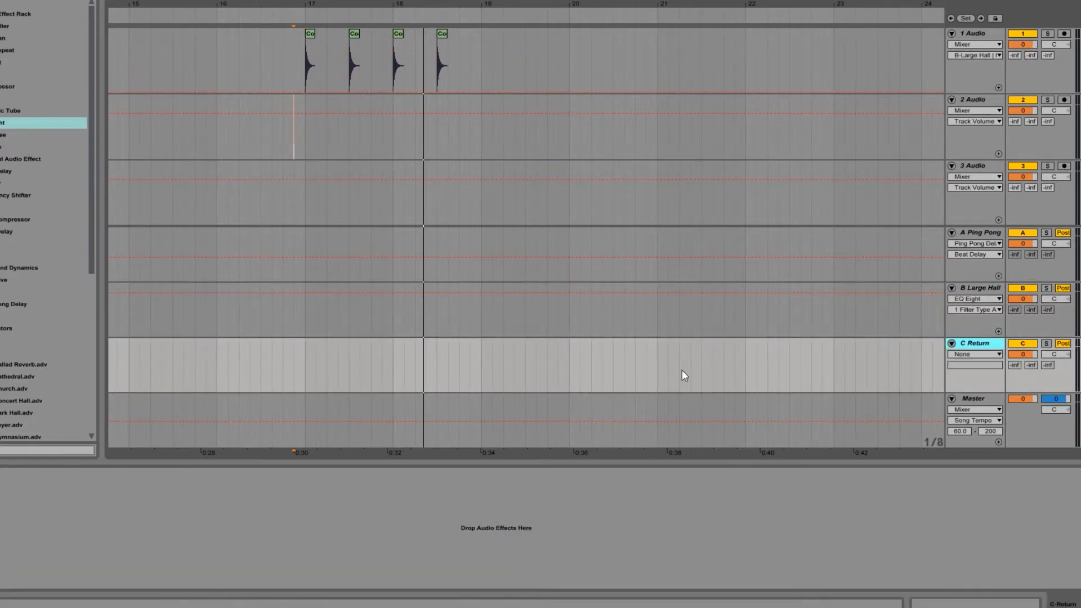
scroll(5, 347, down, 5)
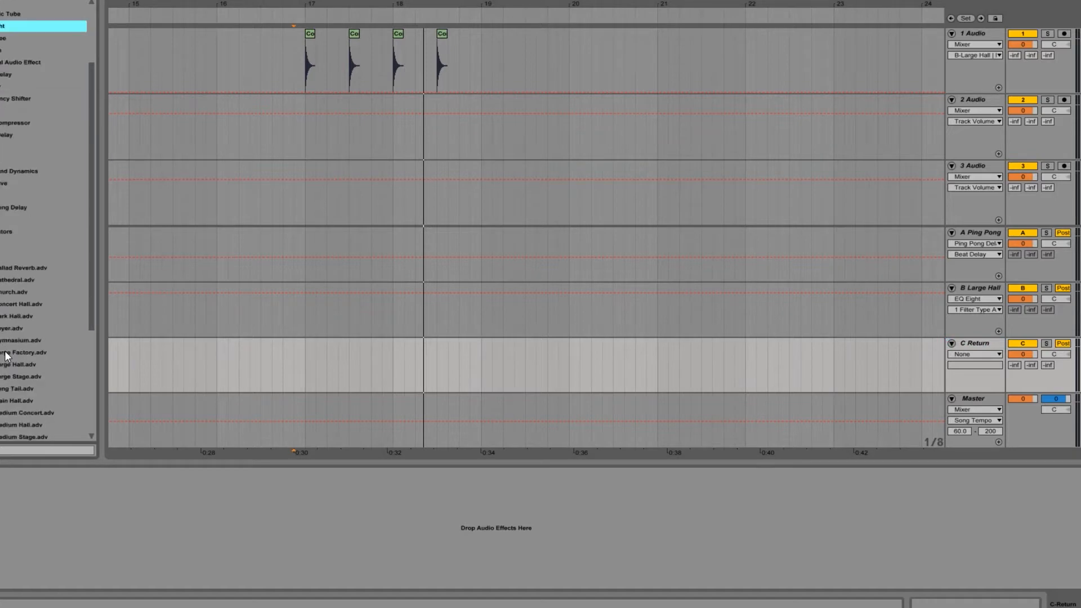
drag(16, 340, 217, 516)
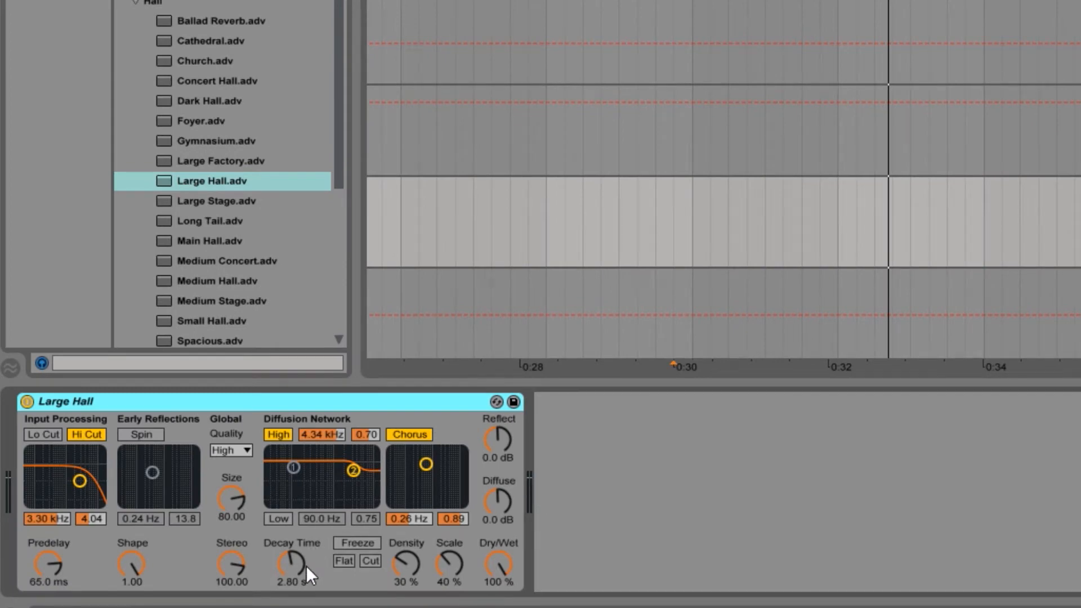
click(497, 564)
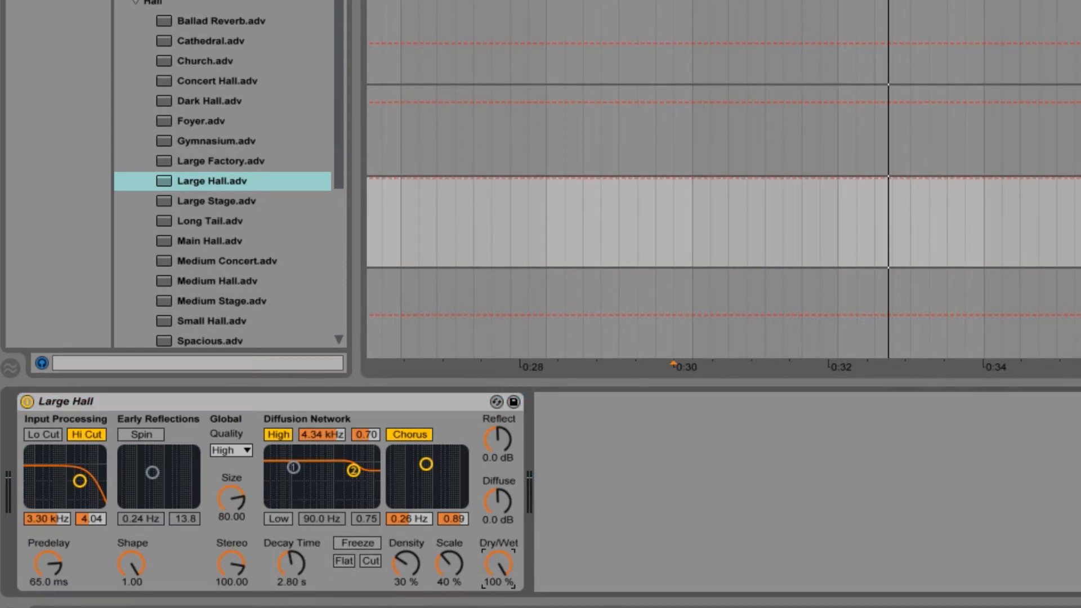
drag(309, 559, 309, 530)
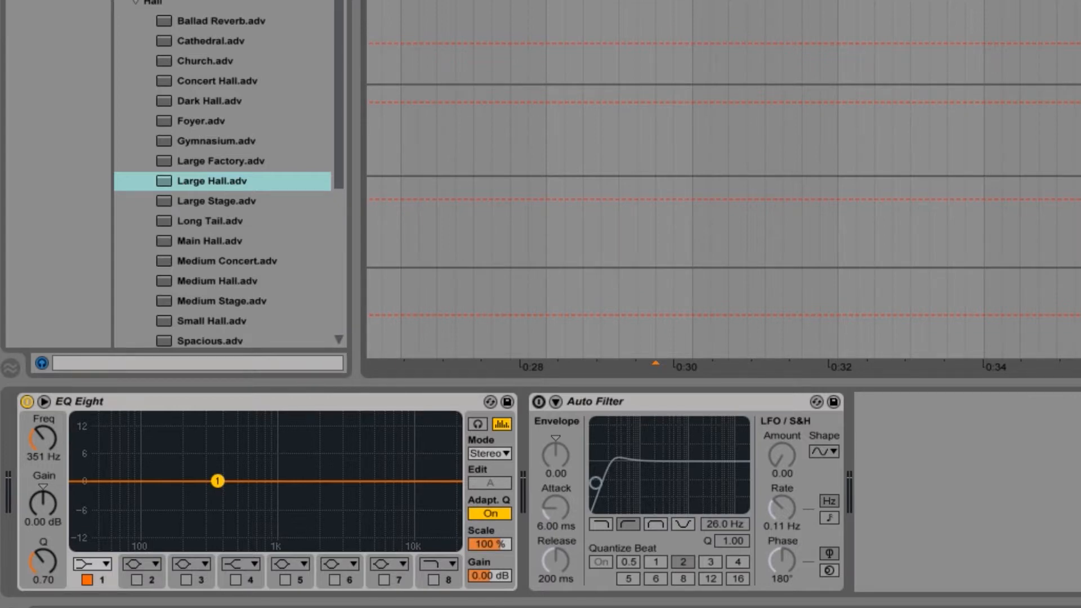
key(space)
Step: Add an EQ Eight after the C return's reverb and make band 1 a low cut at 274 Hz
click(1075, 222)
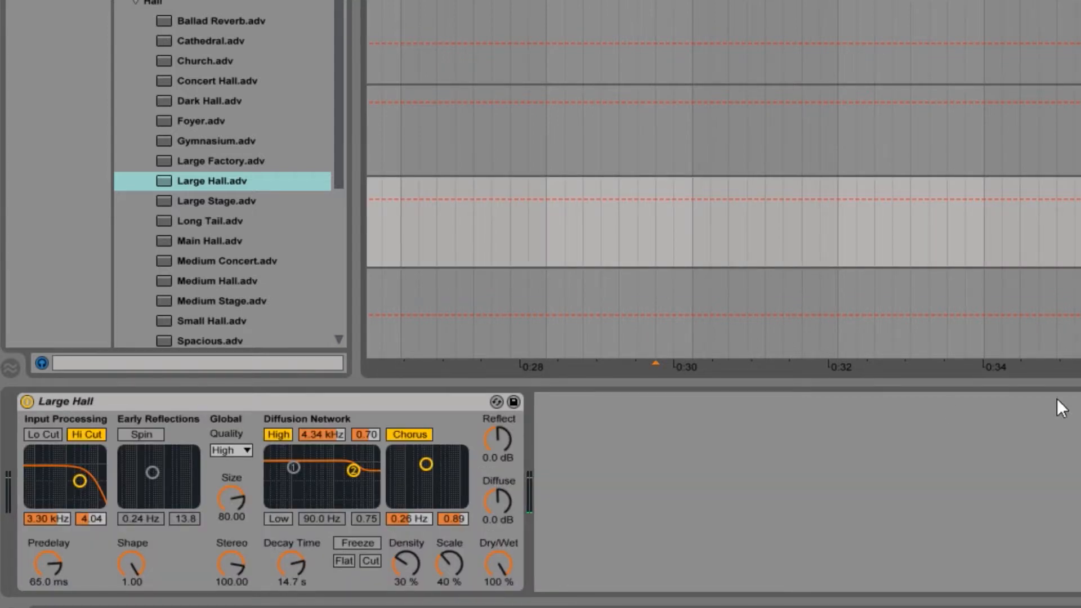
scroll(222, 181, up, 2)
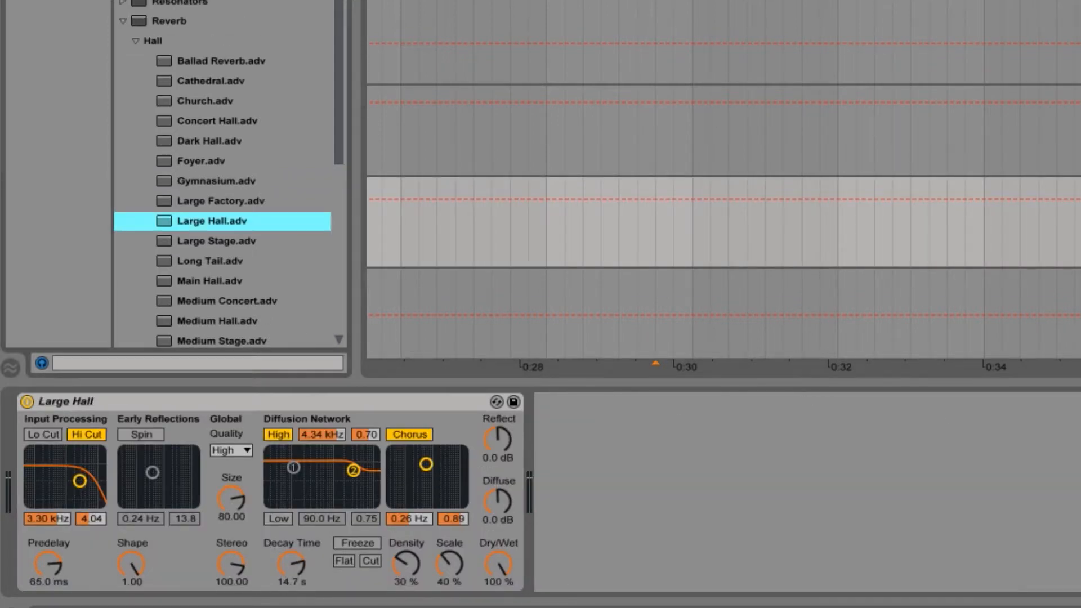
drag(185, 1, 638, 533)
drag(595, 486, 668, 491)
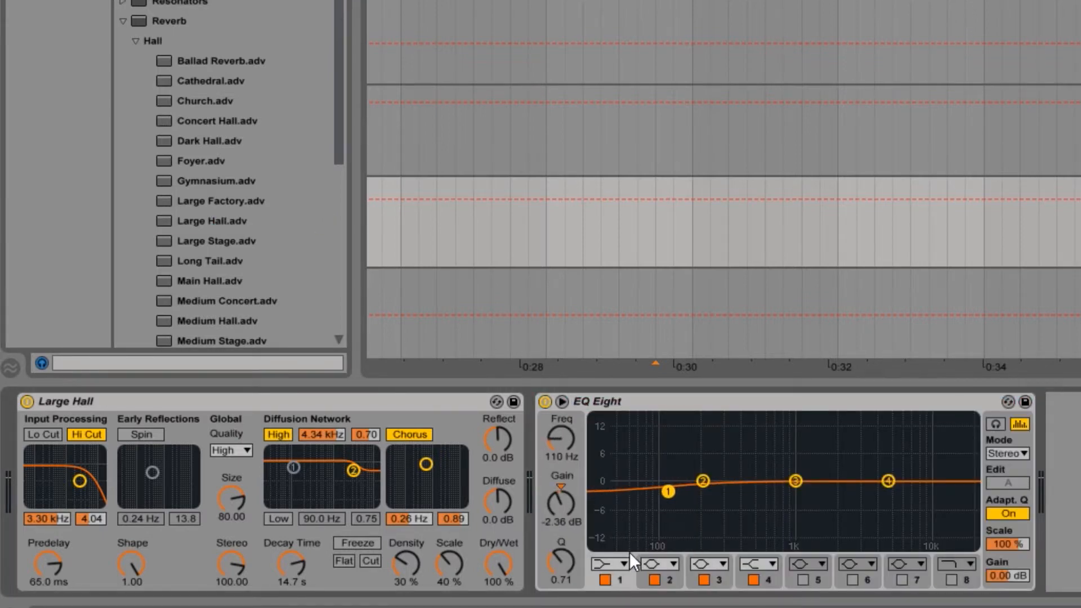
click(624, 564)
click(611, 454)
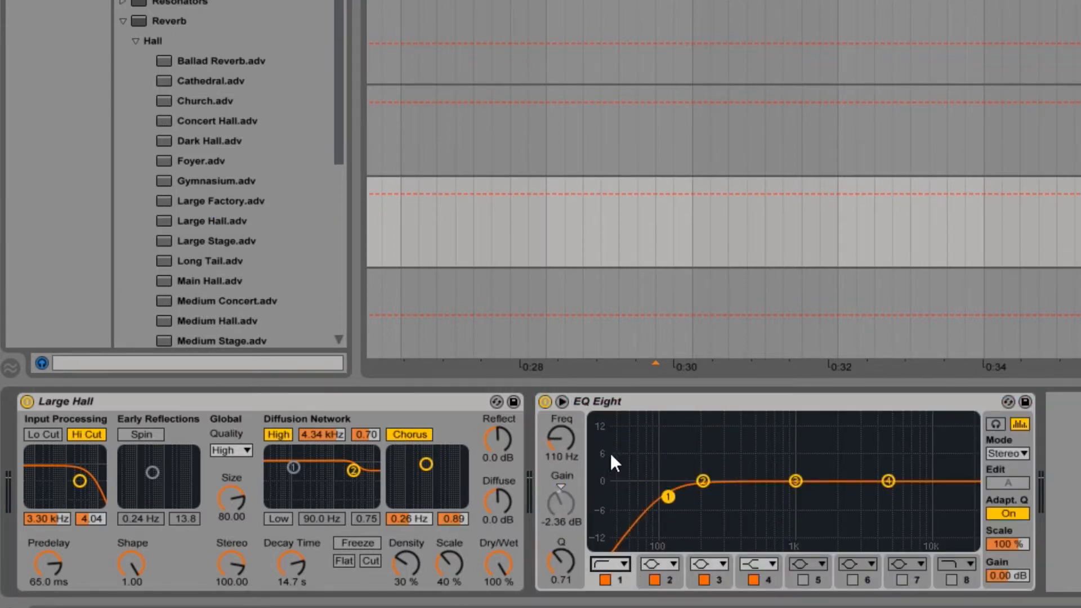
drag(668, 499, 721, 491)
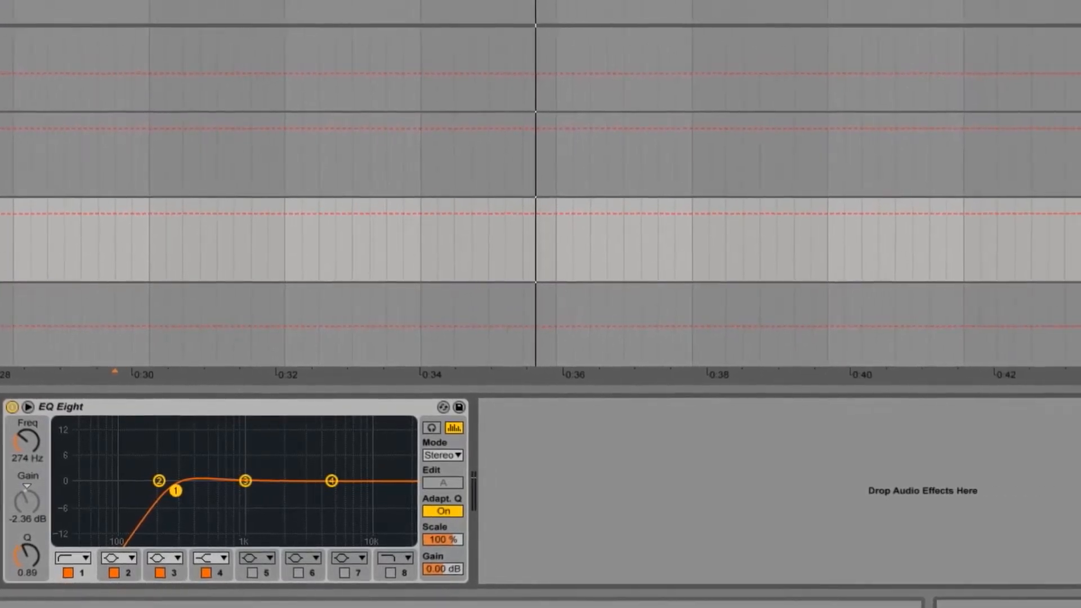
Step: Rename the A return track as "Beat delay"
click(899, 53)
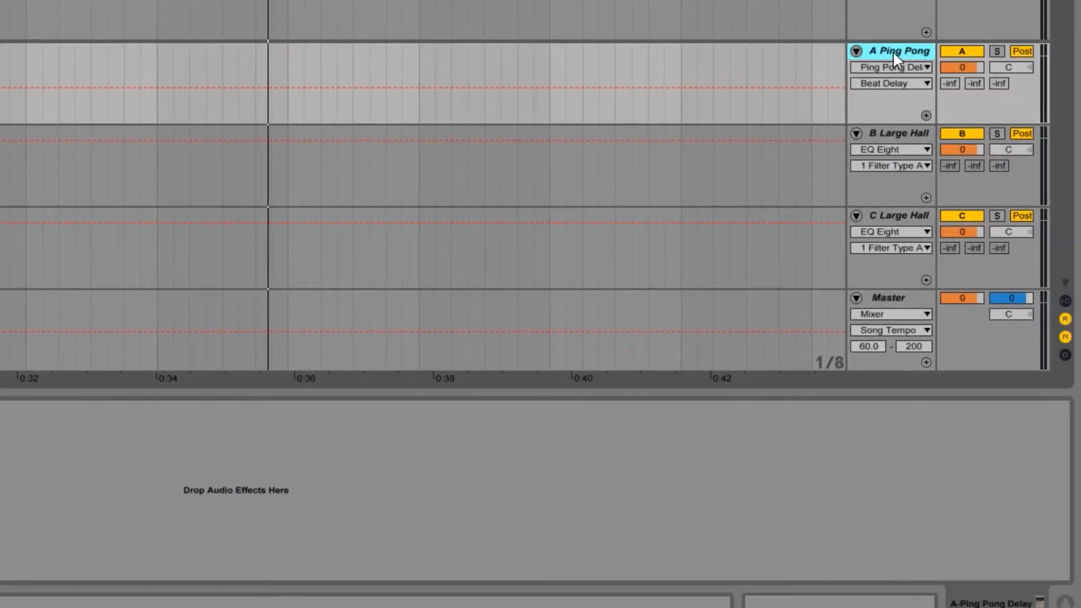
right_click(892, 50)
click(926, 85)
text(Beat delay)
key(Return)
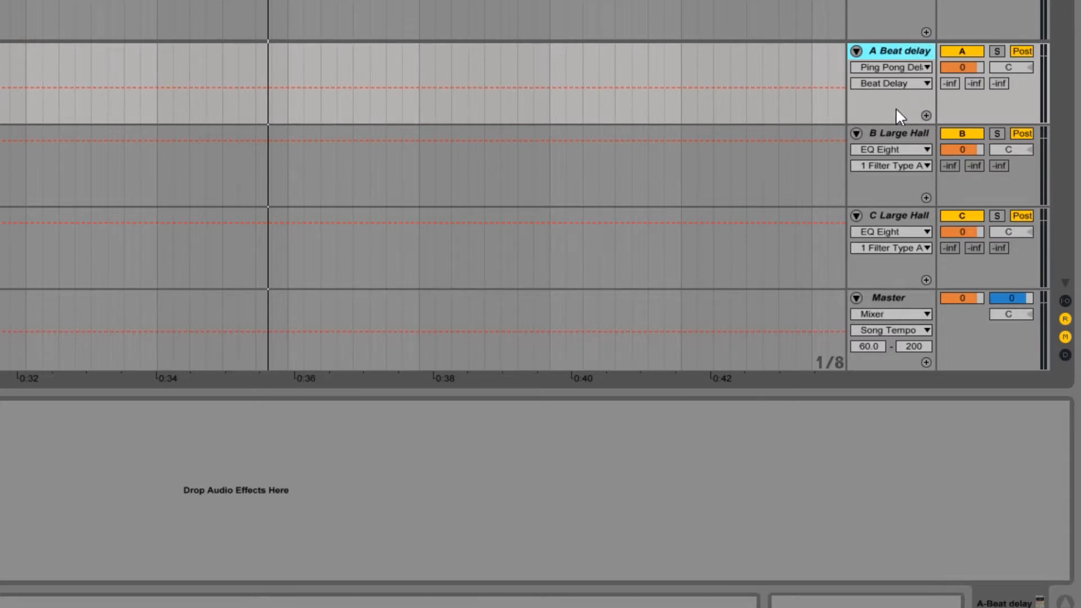
Step: Rename the B return track as "Large hall"
click(900, 130)
right_click(899, 131)
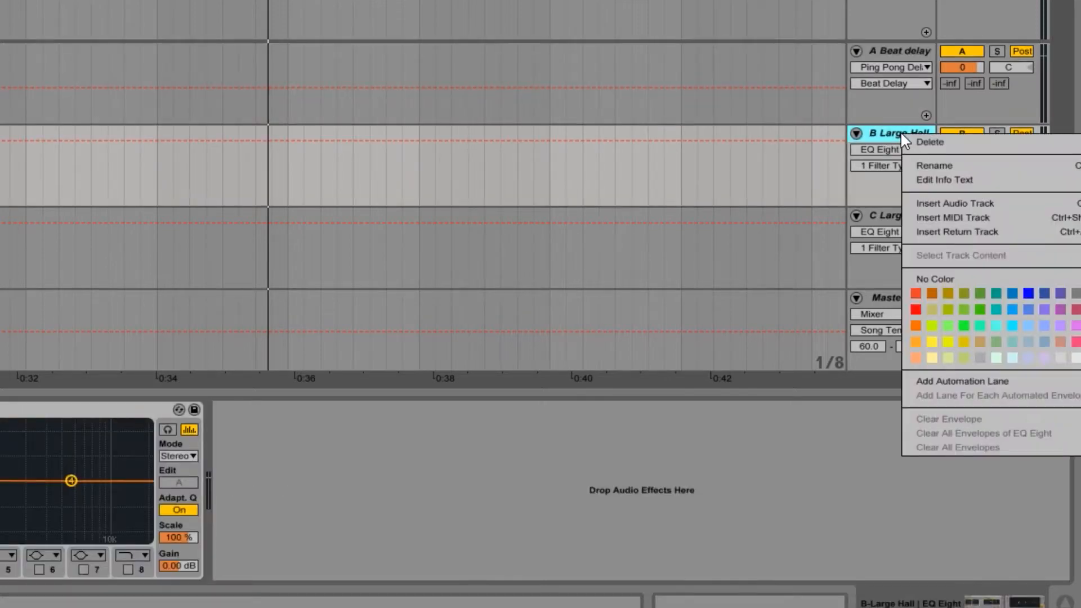
click(919, 167)
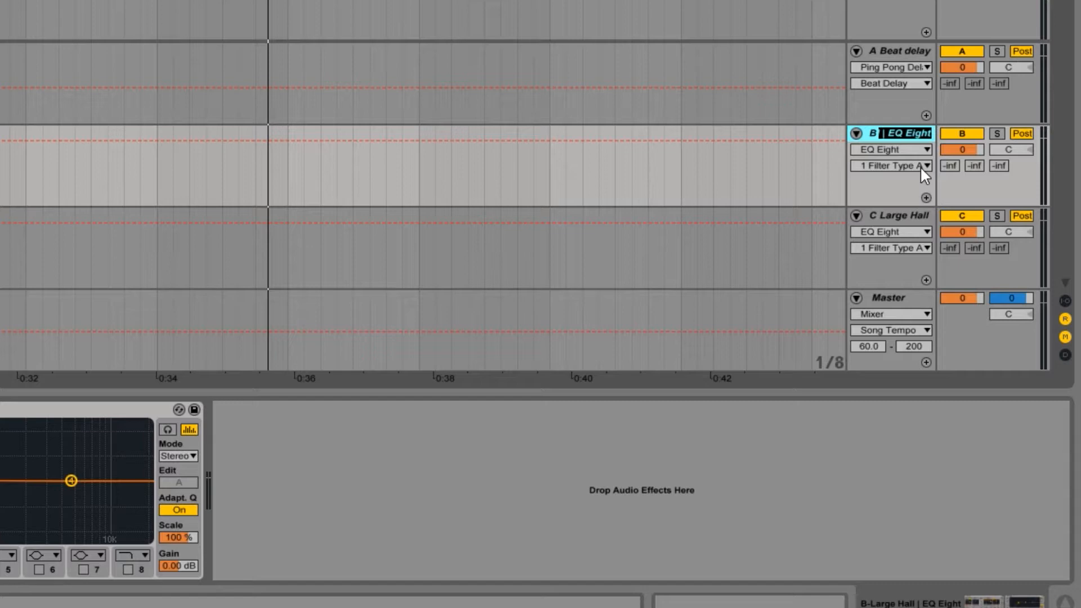
text(Lar)
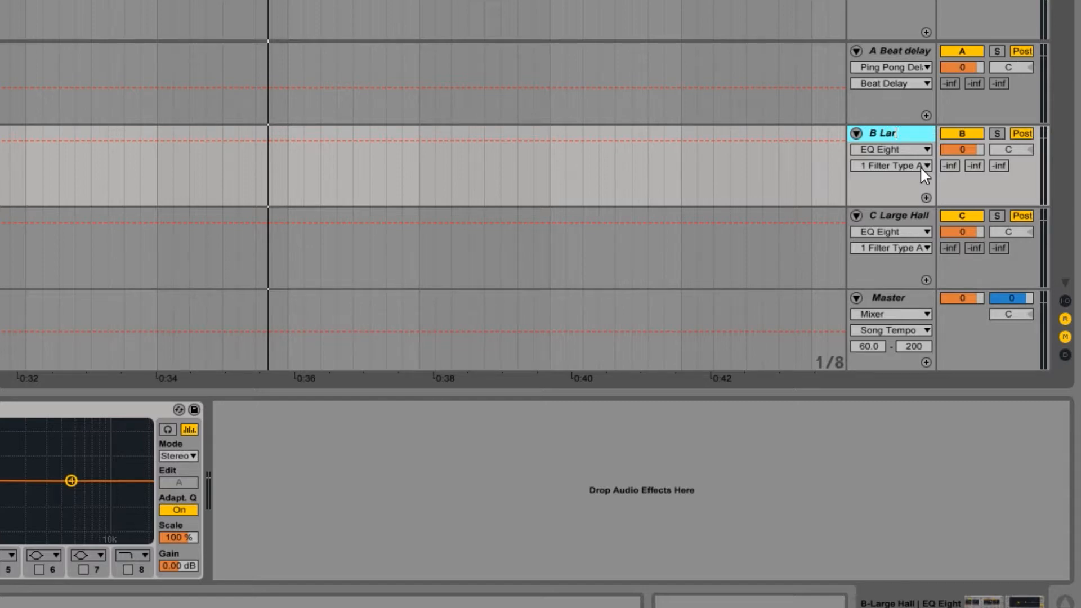
text(ge hall)
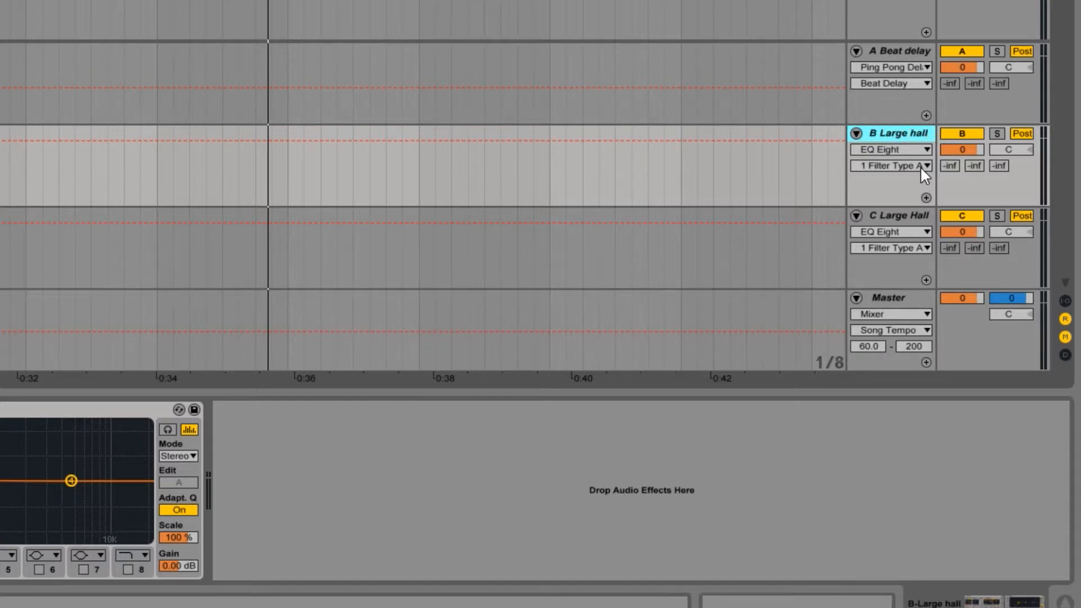
Step: Rename the C return track as "Massive verb"
click(905, 215)
right_click(912, 218)
click(942, 260)
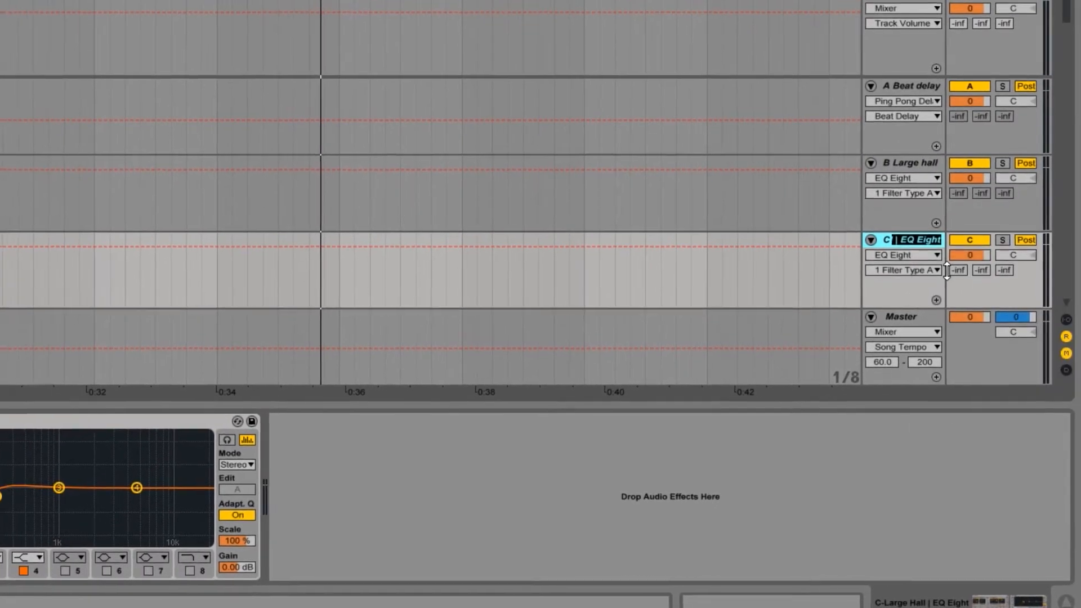
text(Massive verb)
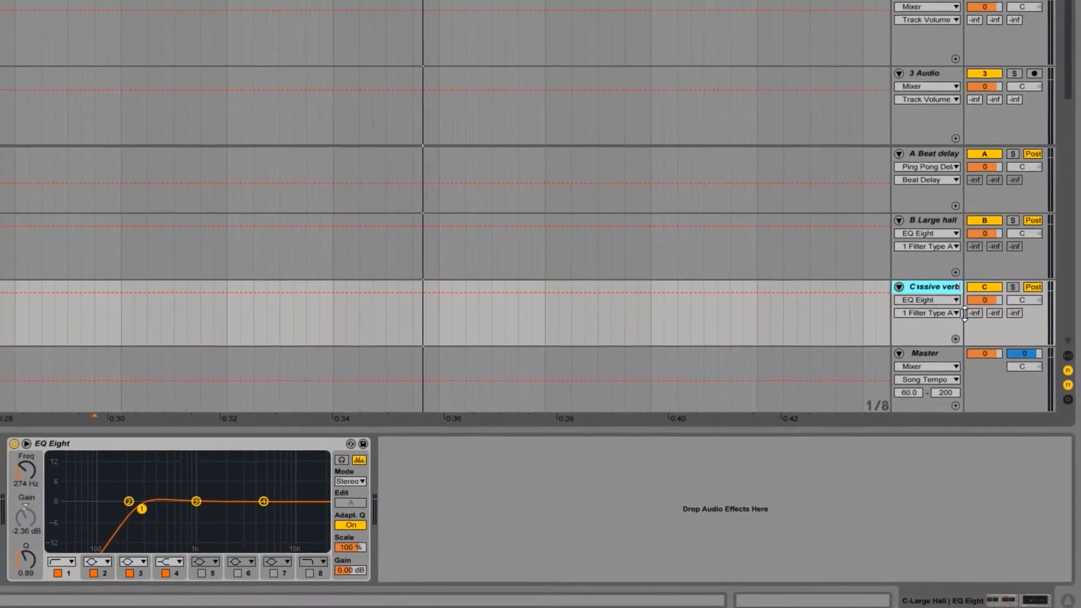
key(Return)
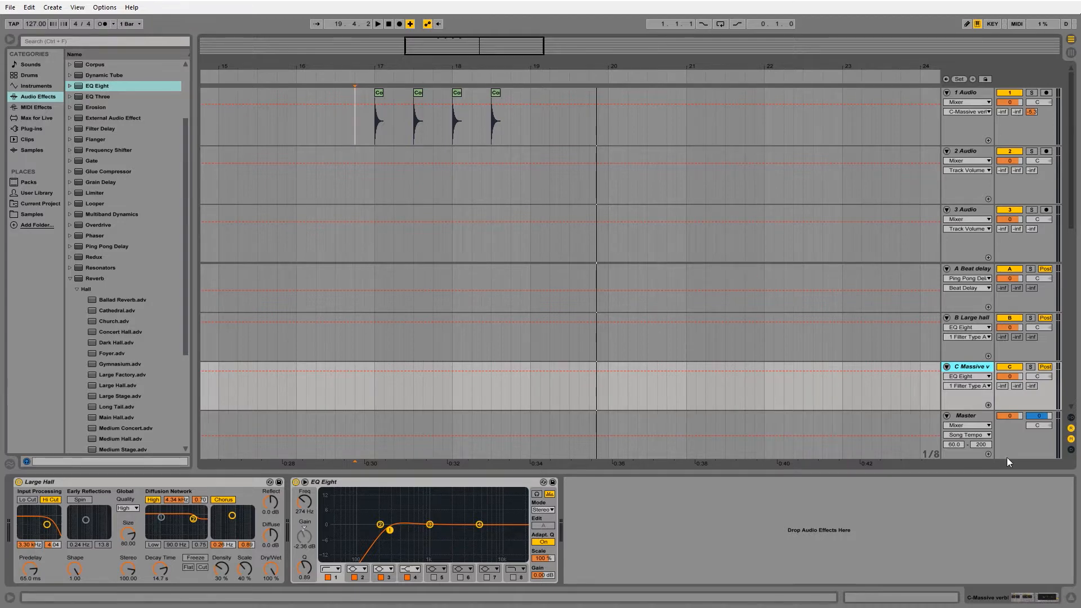
Step: Show the Master's Song Tempo automation and set its range to a minimum of 120 and a maximum of 130 BPM
click(1018, 437)
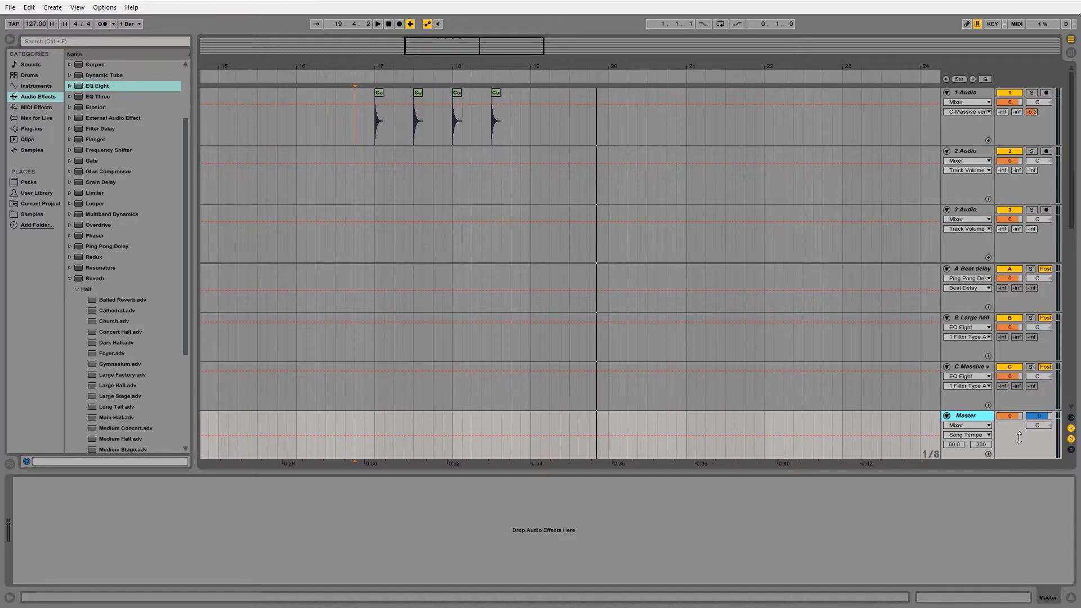
click(983, 426)
click(983, 425)
click(989, 436)
click(982, 467)
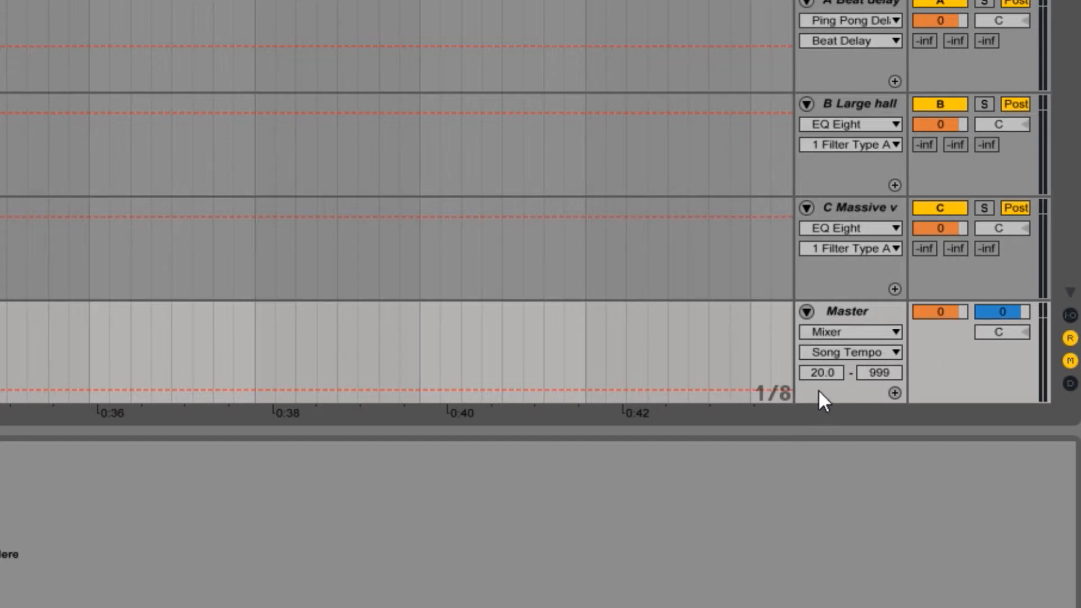
drag(821, 372, 821, 320)
click(889, 371)
text(130)
key(Return)
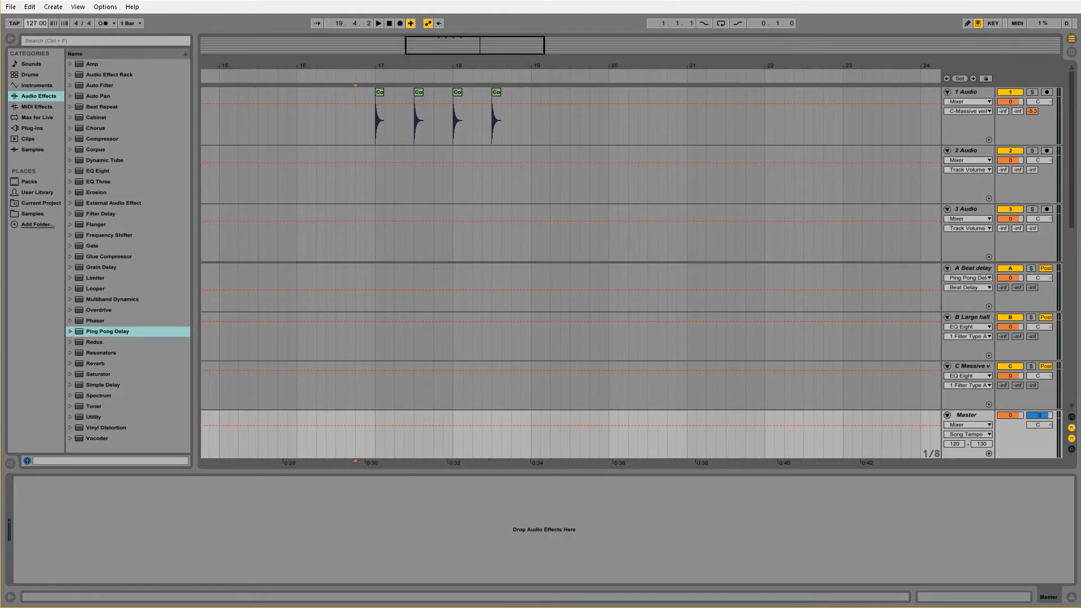
drag(37, 23, 37, 21)
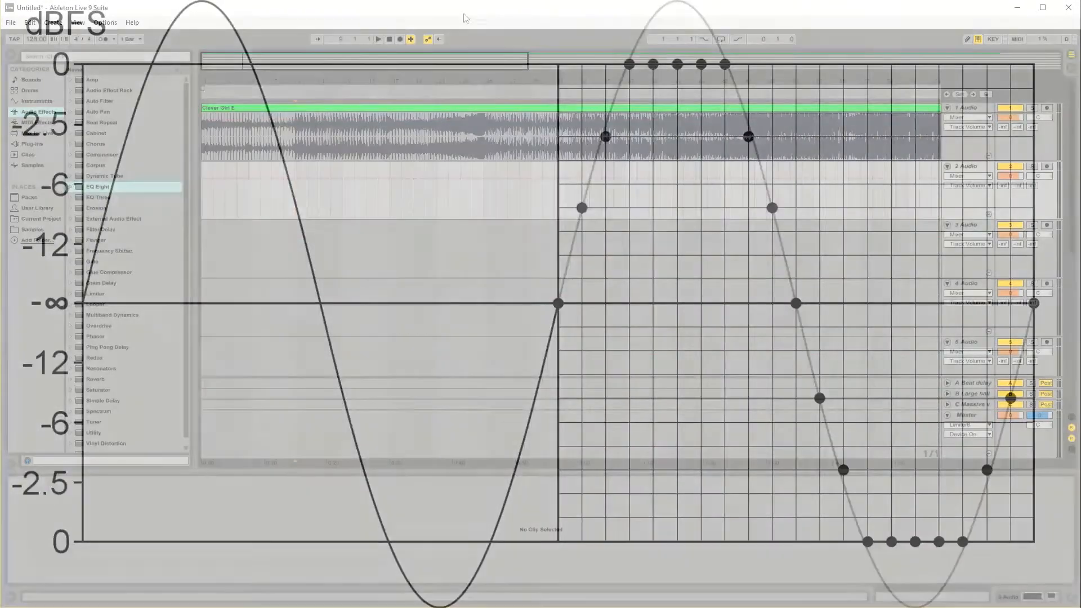
Step: Play the Clever Girl E clip, raise its clip gain far above 0 dB and bring it partly back down
click(376, 39)
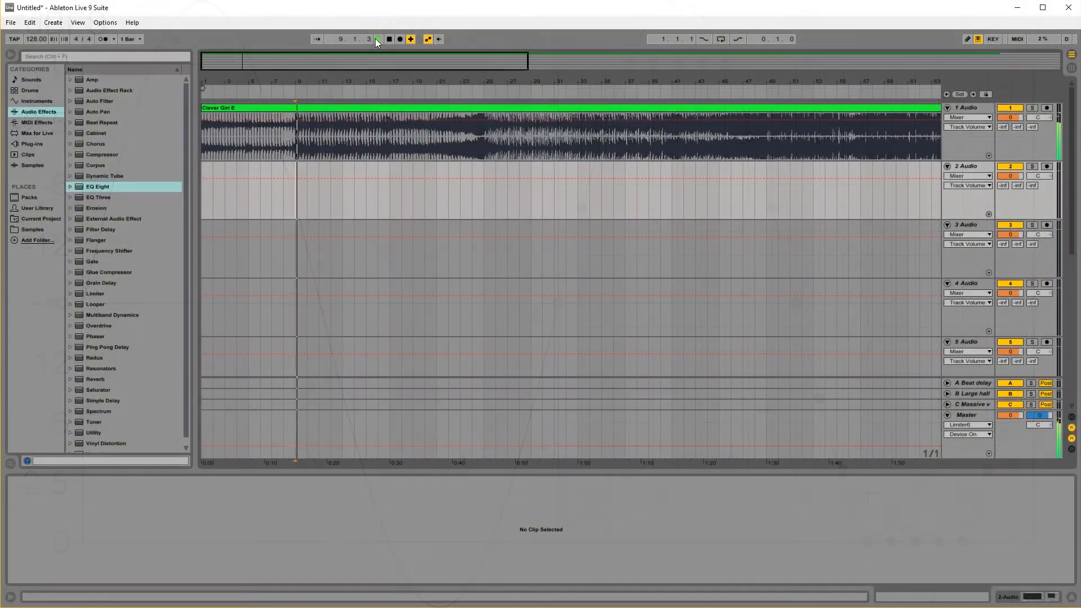
click(289, 115)
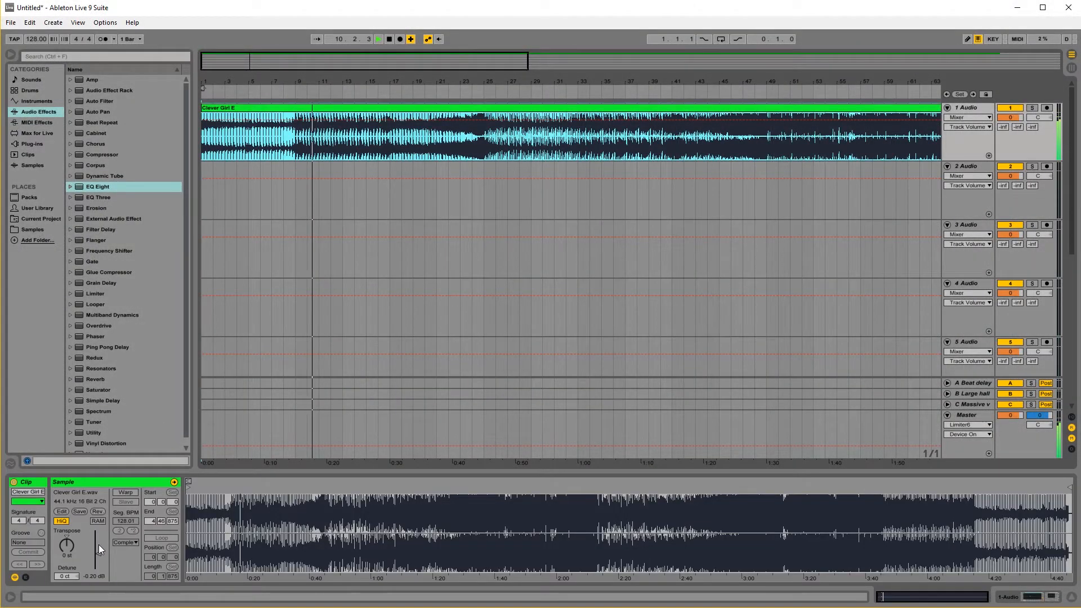
drag(98, 553, 98, 544)
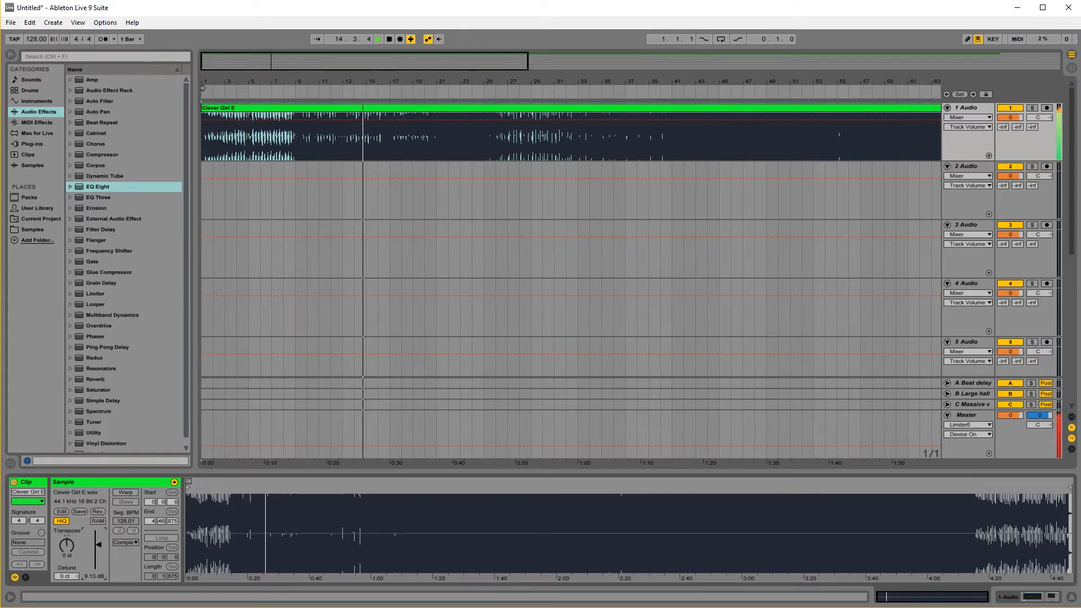
drag(98, 544, 99, 548)
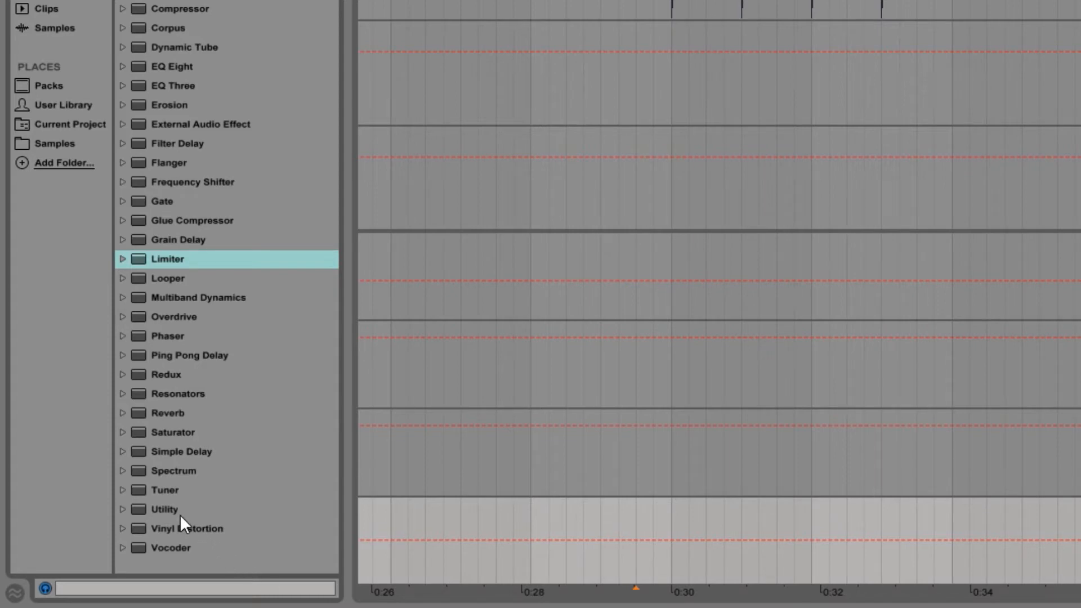
Step: Add a switched-off Utility to the Master track and place a Limiter after it
drag(164, 506, 162, 421)
drag(97, 476, 97, 475)
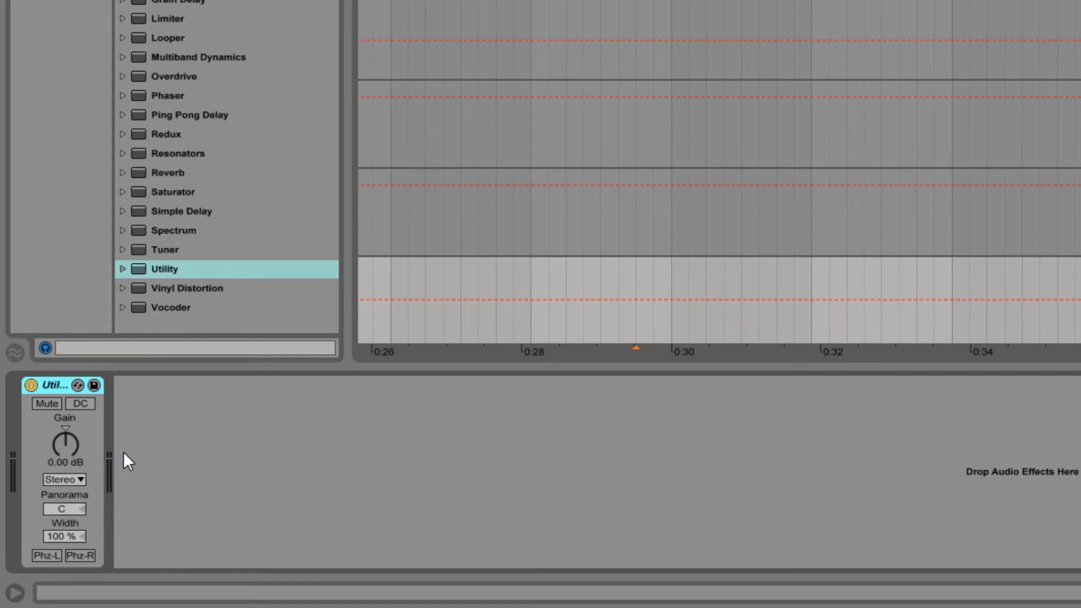
click(31, 385)
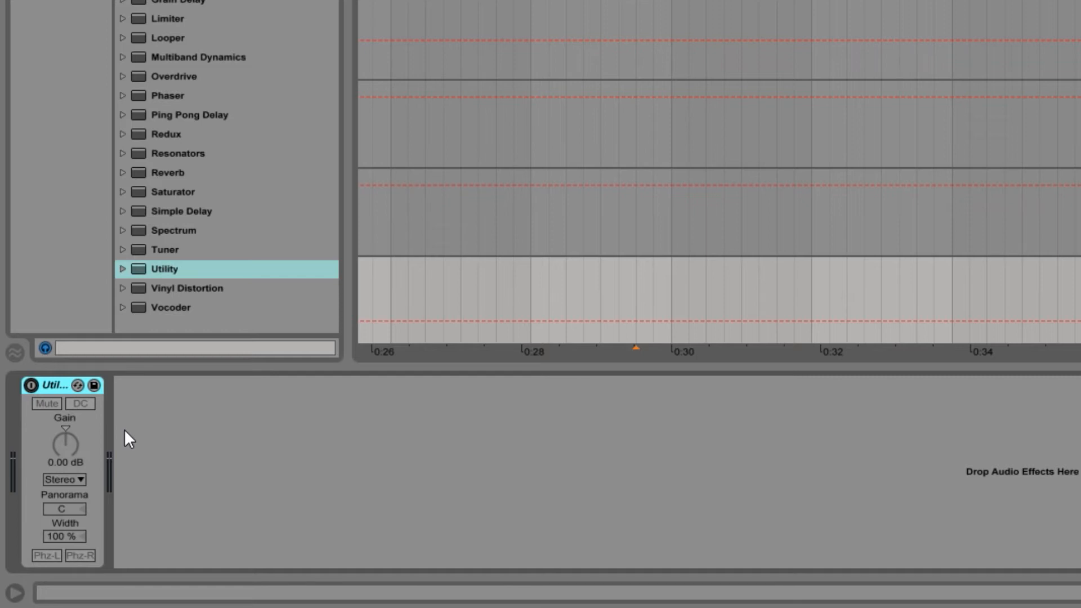
click(202, 20)
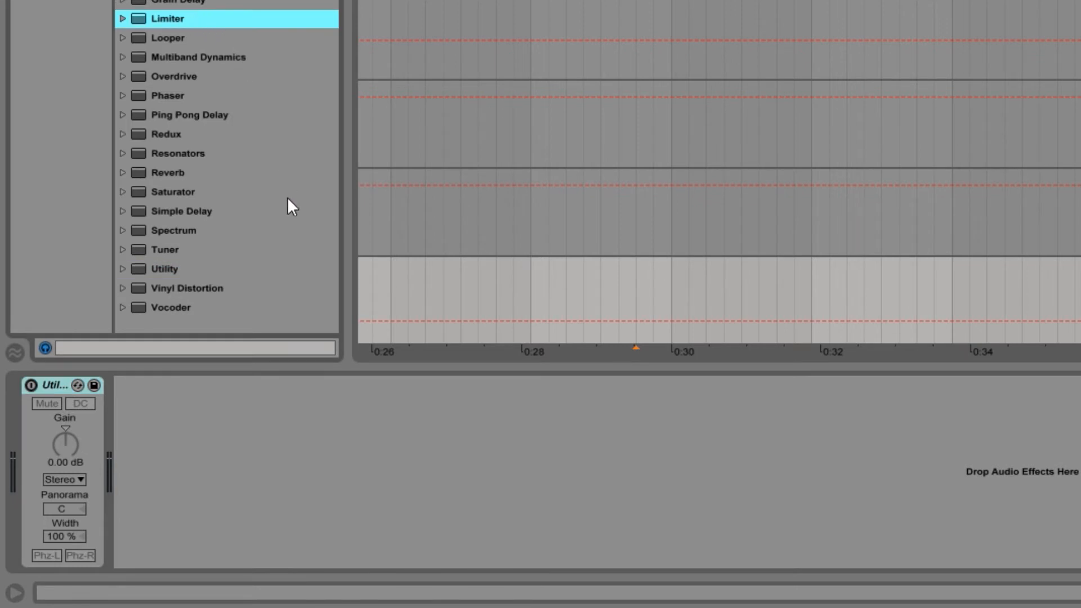
drag(180, 22, 213, 451)
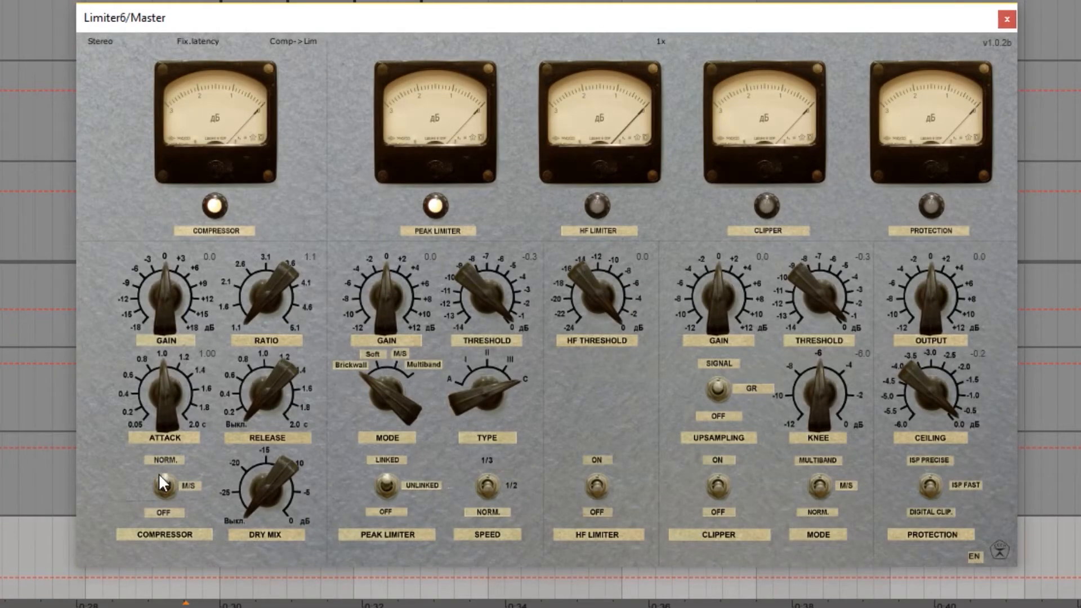
Step: In the Master's Limiter6, switch off the compressor, set the peak limiter's gain to -1.0 and its type to A, and close the plug-in window
click(163, 489)
drag(390, 291, 390, 299)
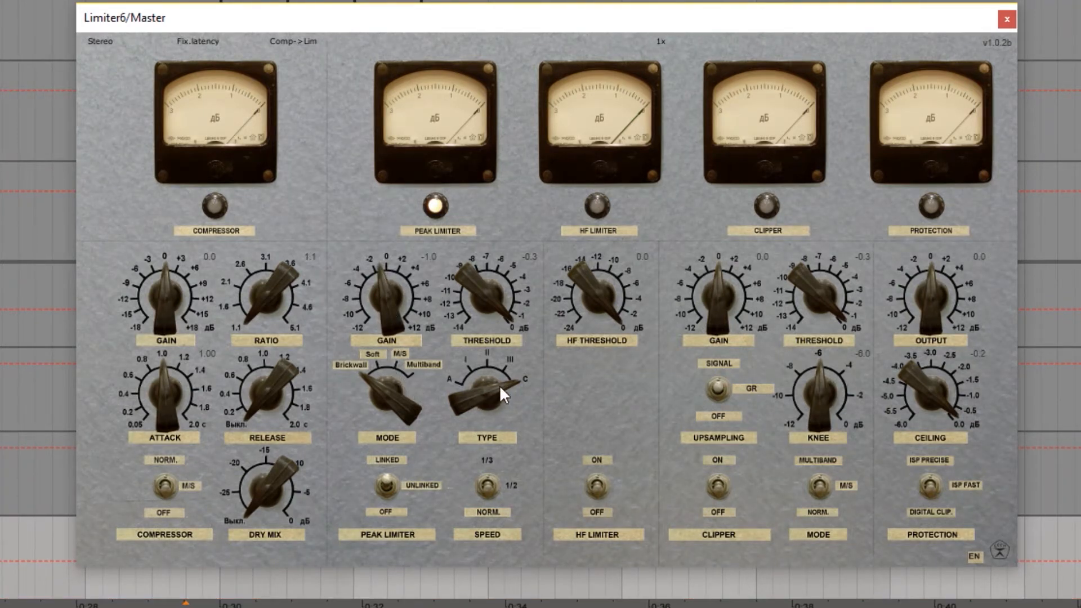
drag(472, 420, 461, 555)
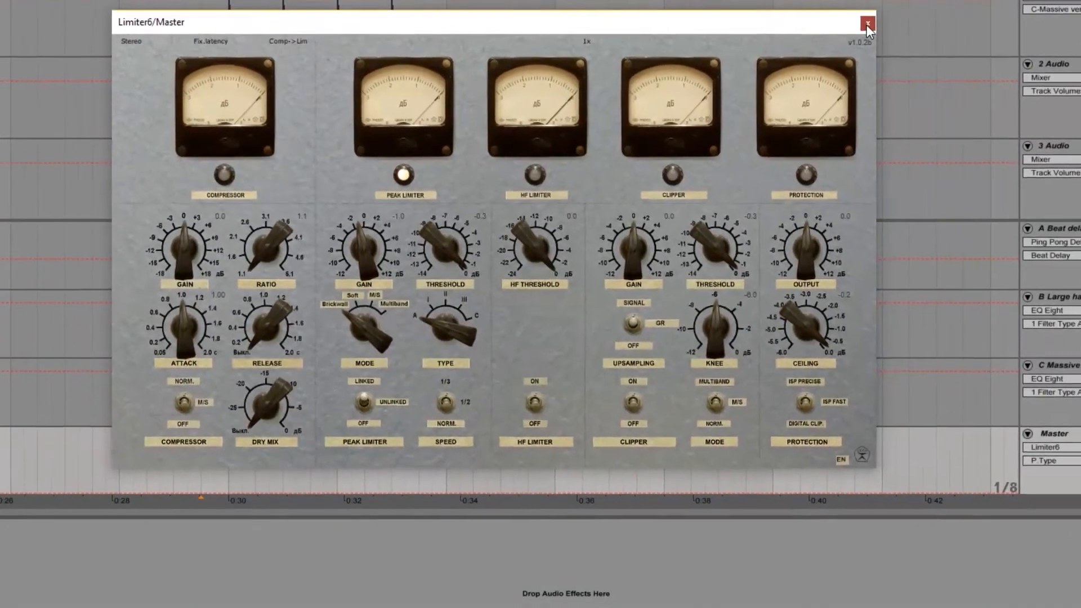
click(932, 23)
Step: Delete the four short clips around bars 17 and 18 on 1 Audio
drag(220, 27, 414, 25)
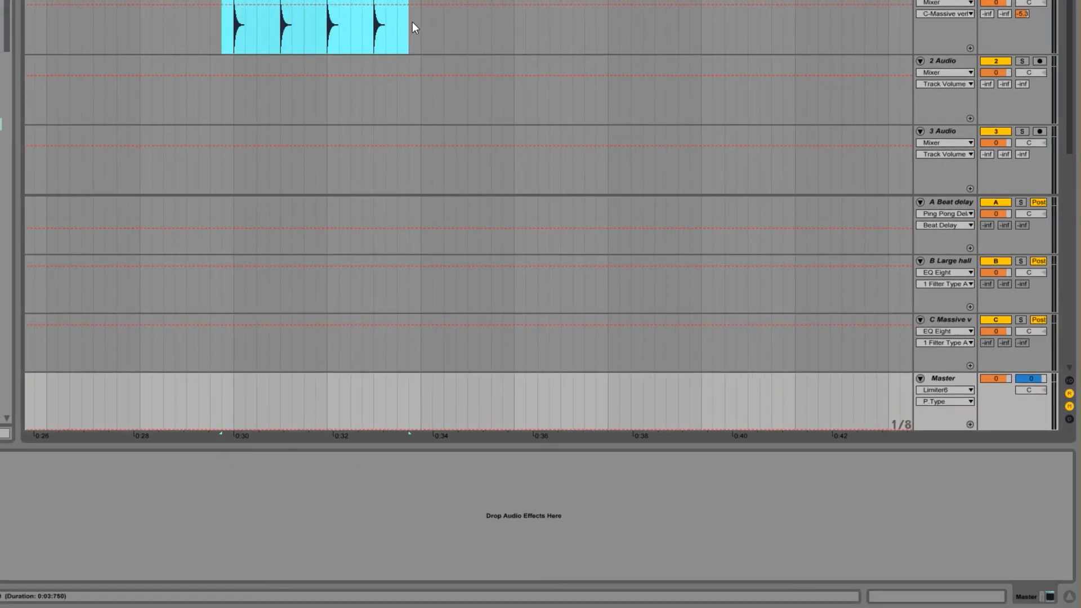
click(1033, 13)
key(Delete)
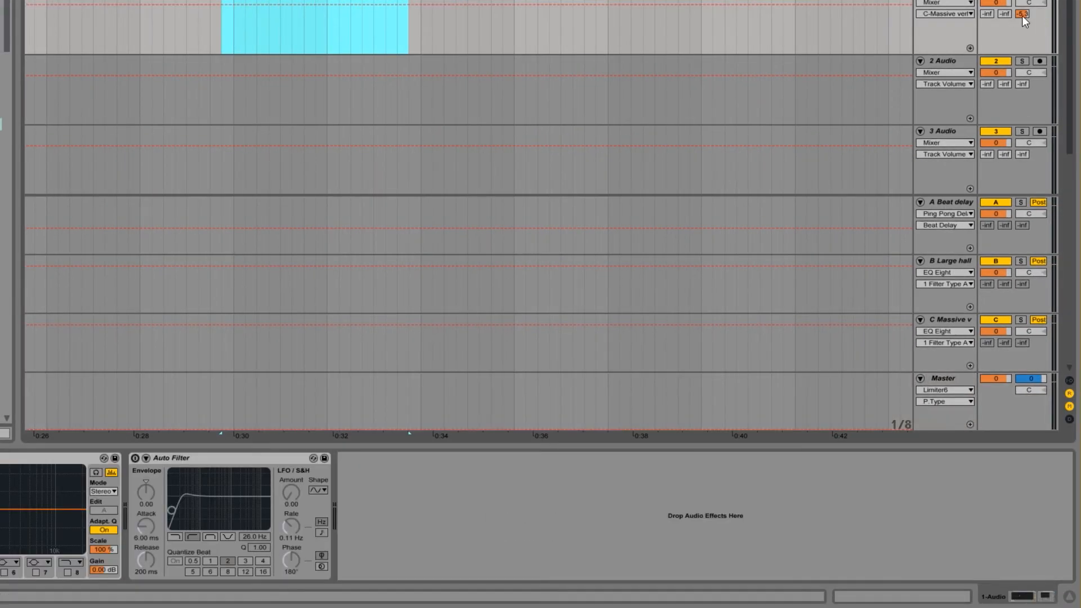
Step: Place the Disco Frisco E audio file on 2 Audio at bar 16 and play it back with the Master track selected
key(Down)
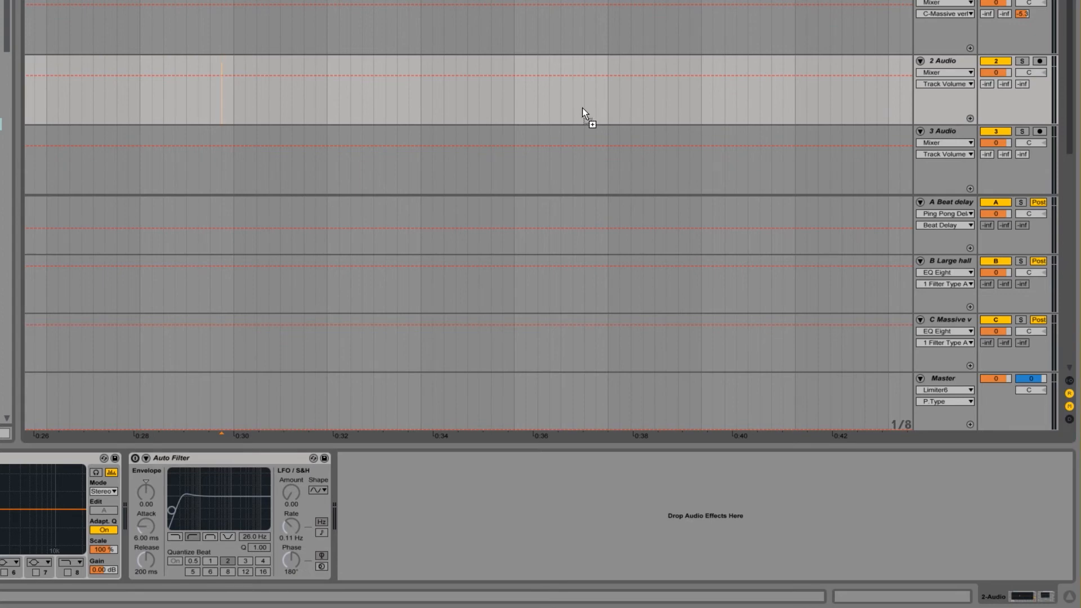
drag(582, 107, 143, 84)
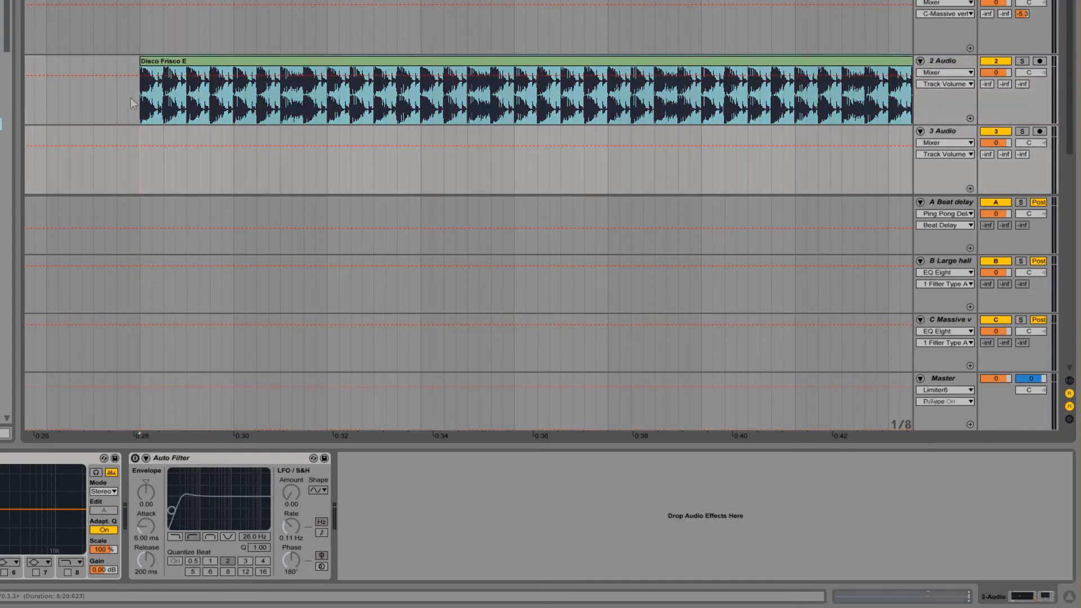
key(Down)
key(space)
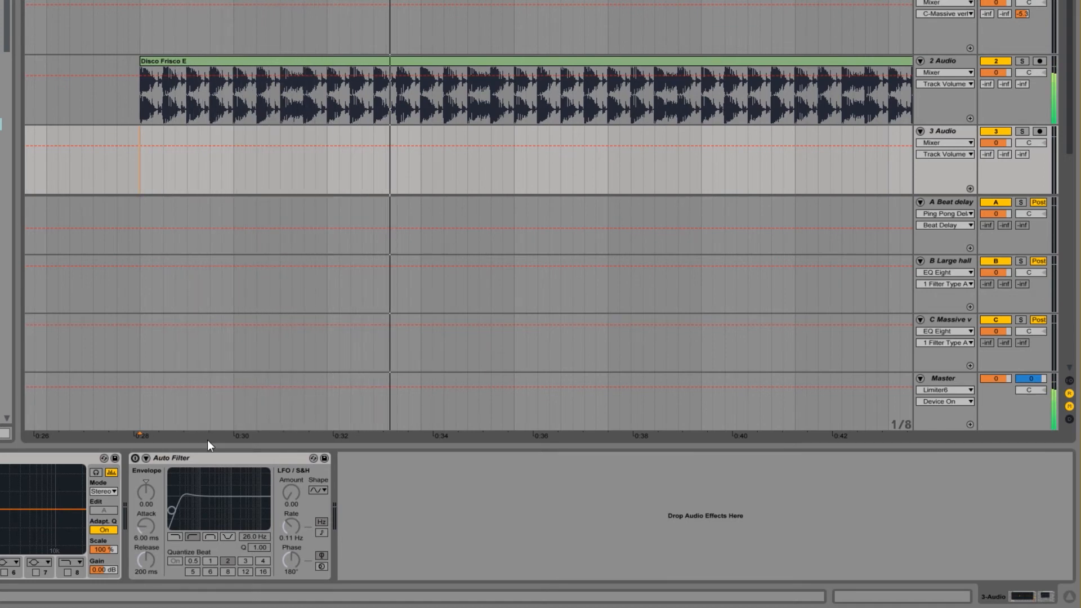
click(838, 427)
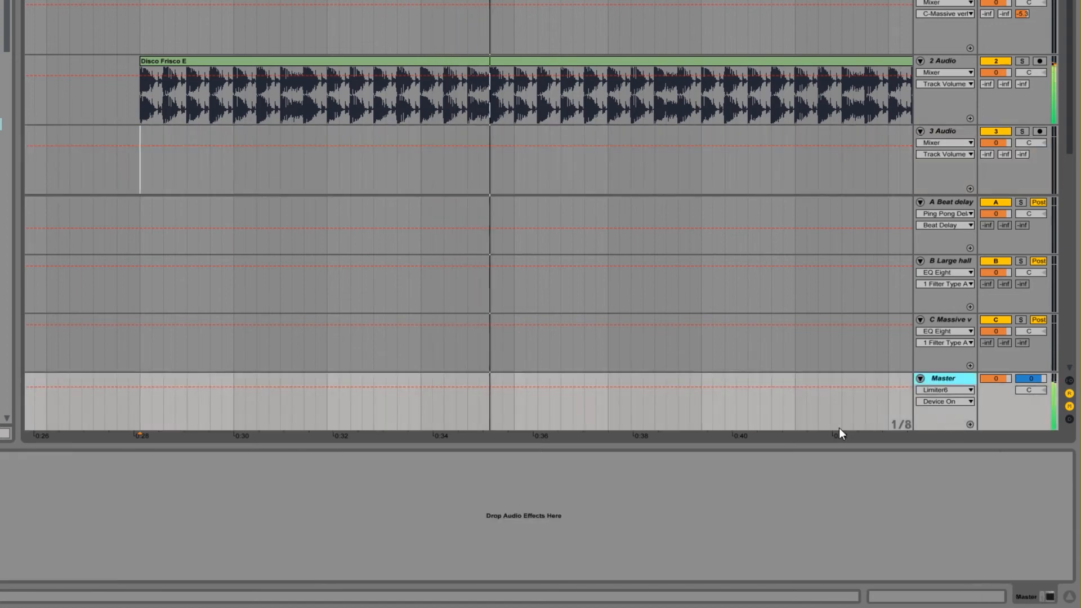
click(1, 458)
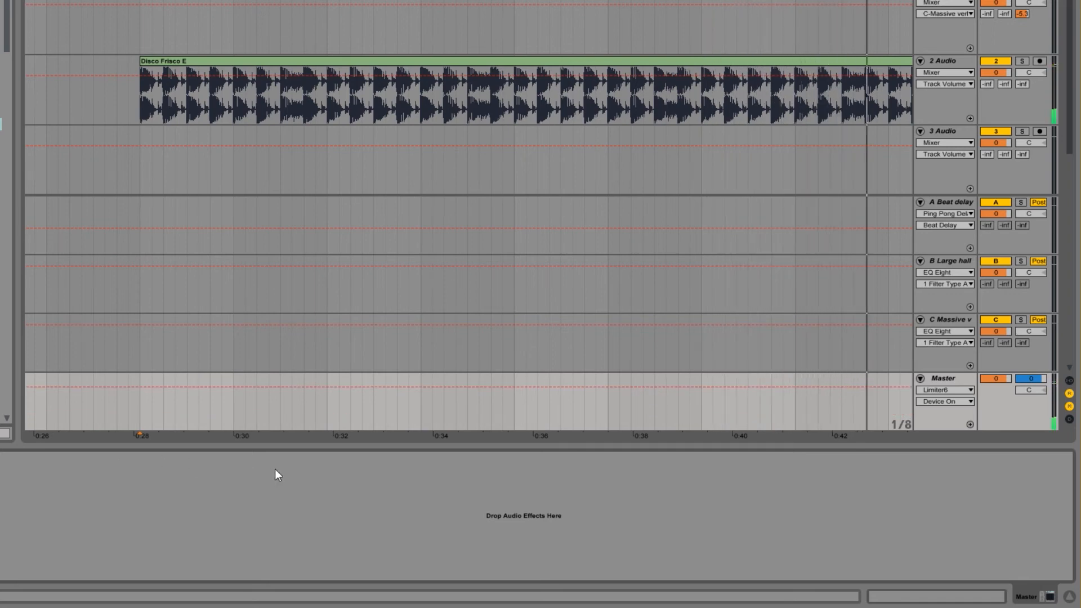
key(space)
Step: Open the Disco Frisco E clip's sample settings and nudge its clip gain up slightly
click(234, 61)
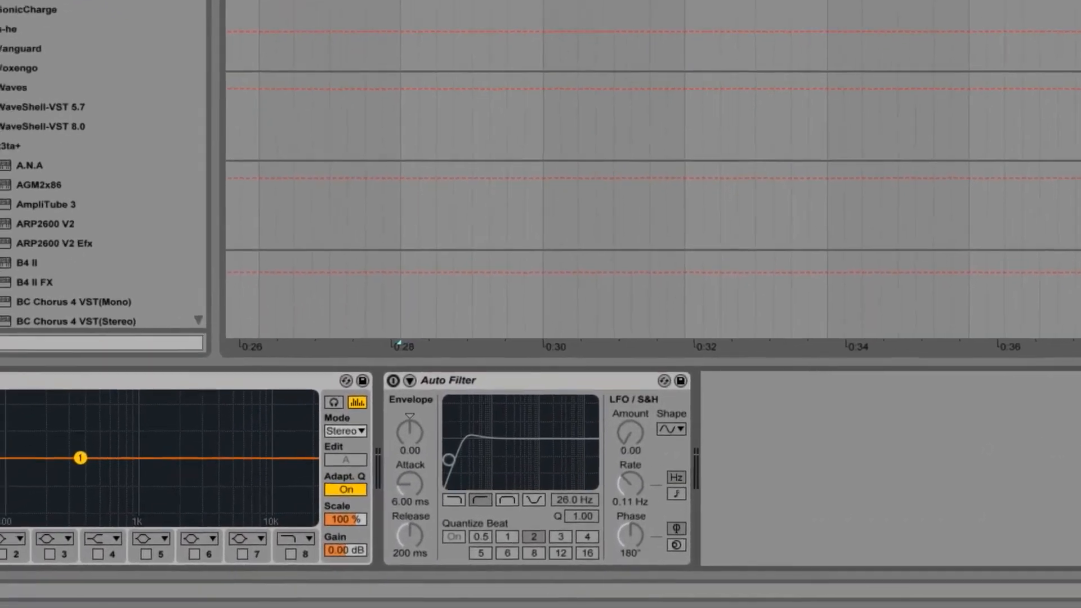
click(902, 596)
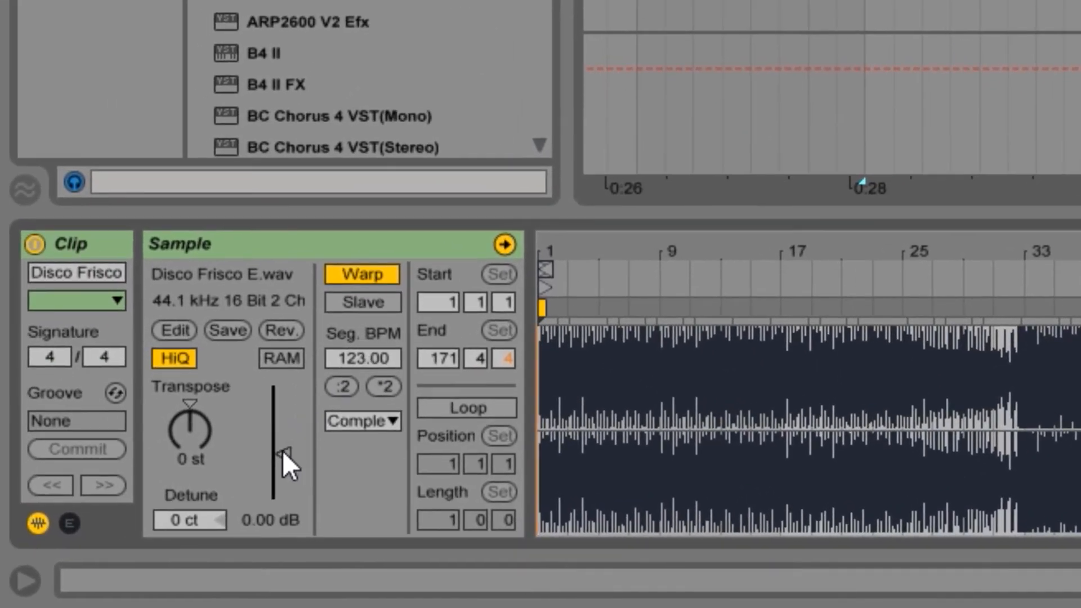
mouse_move(283, 454)
mouse_down()
mouse_move(283, 467)
mouse_move(283, 451)
mouse_up()
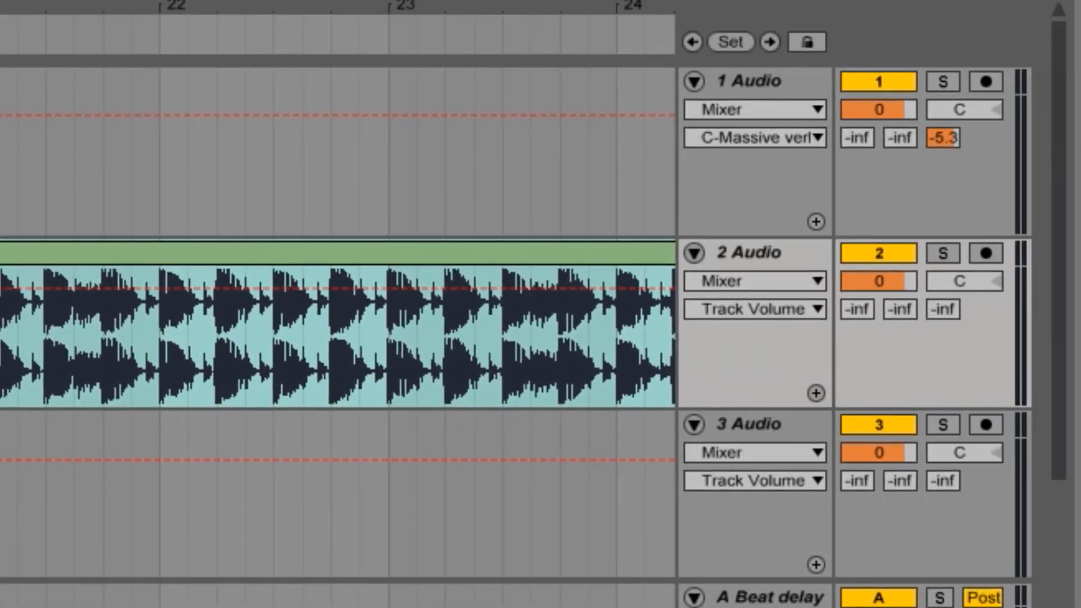
Step: Lower the track volume of 2 Audio slightly and reset it to 0
mouse_move(878, 281)
mouse_down()
mouse_move(878, 294)
mouse_move(873, 280)
mouse_up()
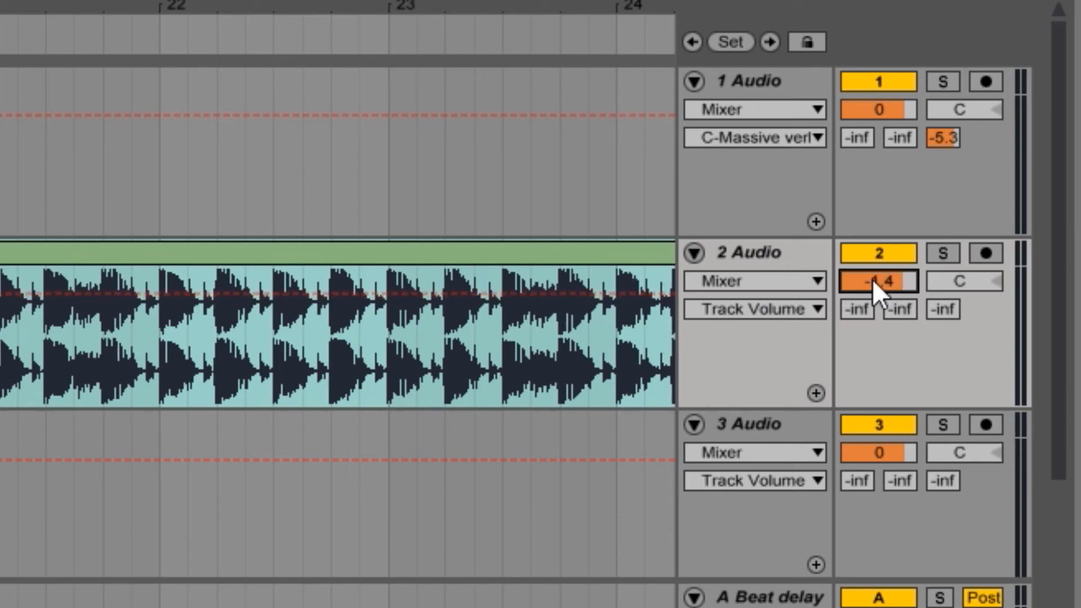
text(0)
key(Return)
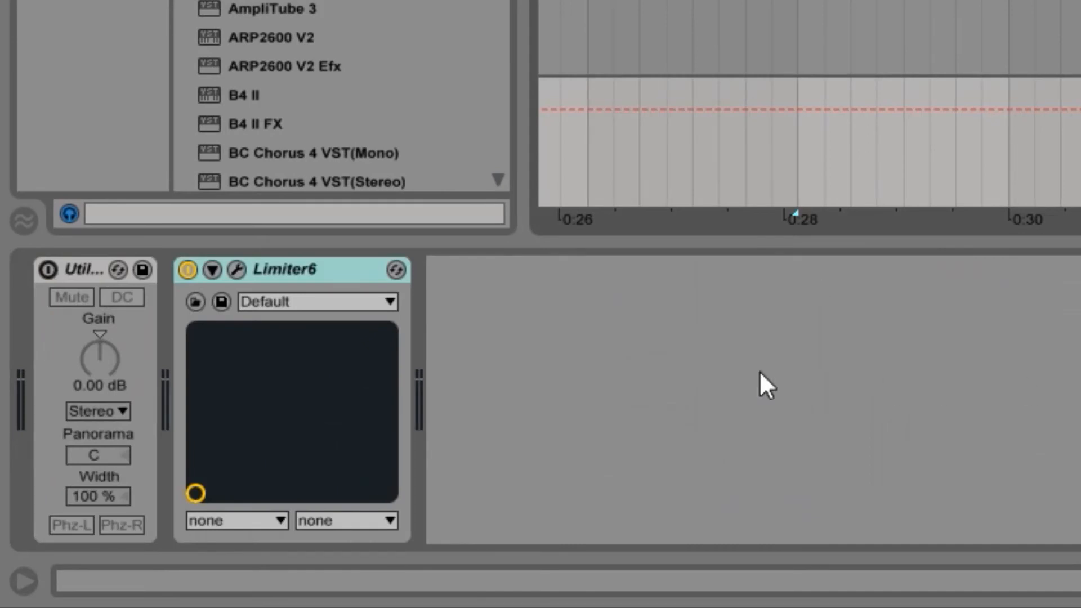
Step: Switch on the Master's Utility and lower its Gain to -1.67 dB
click(48, 270)
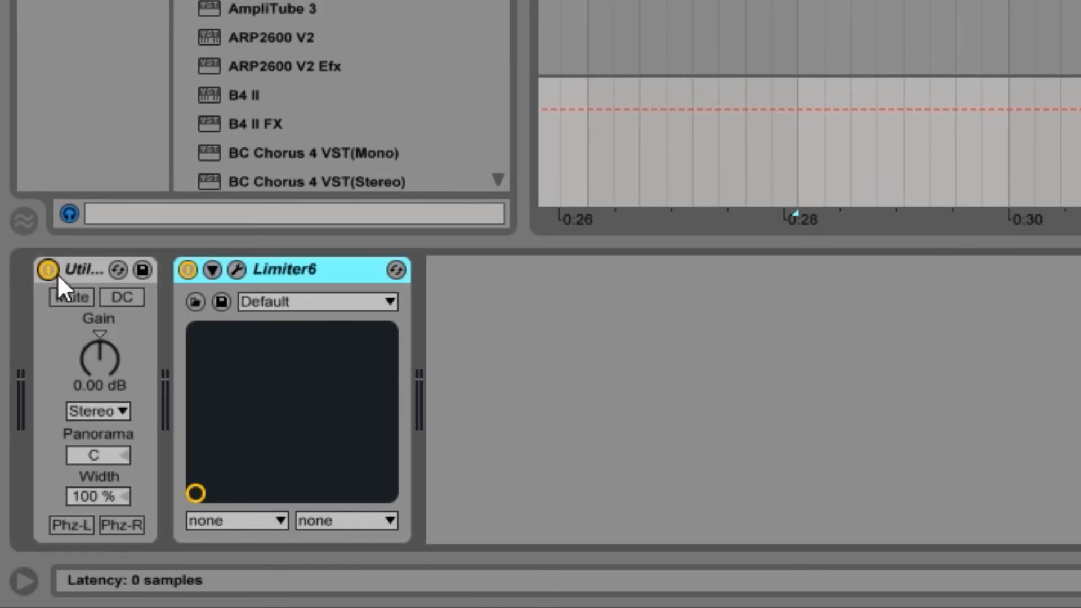
drag(108, 367, 108, 389)
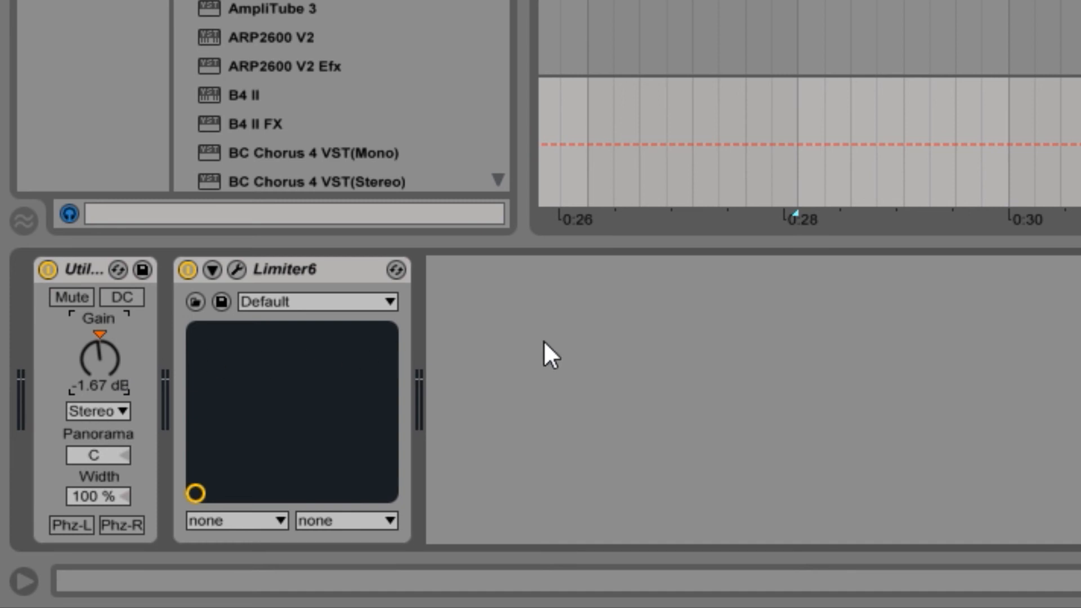
click(302, 261)
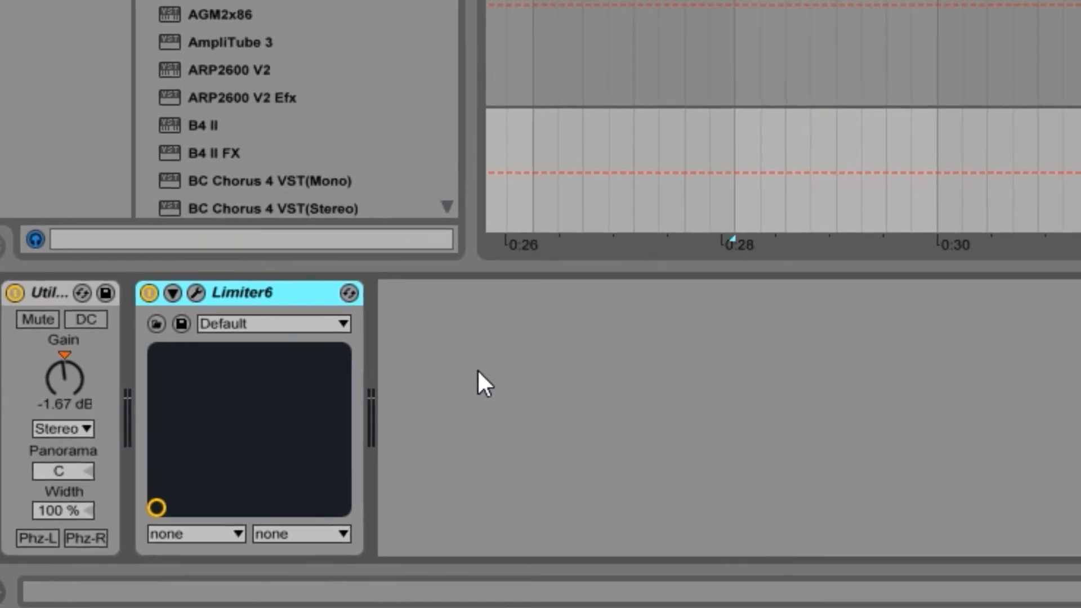
click(529, 349)
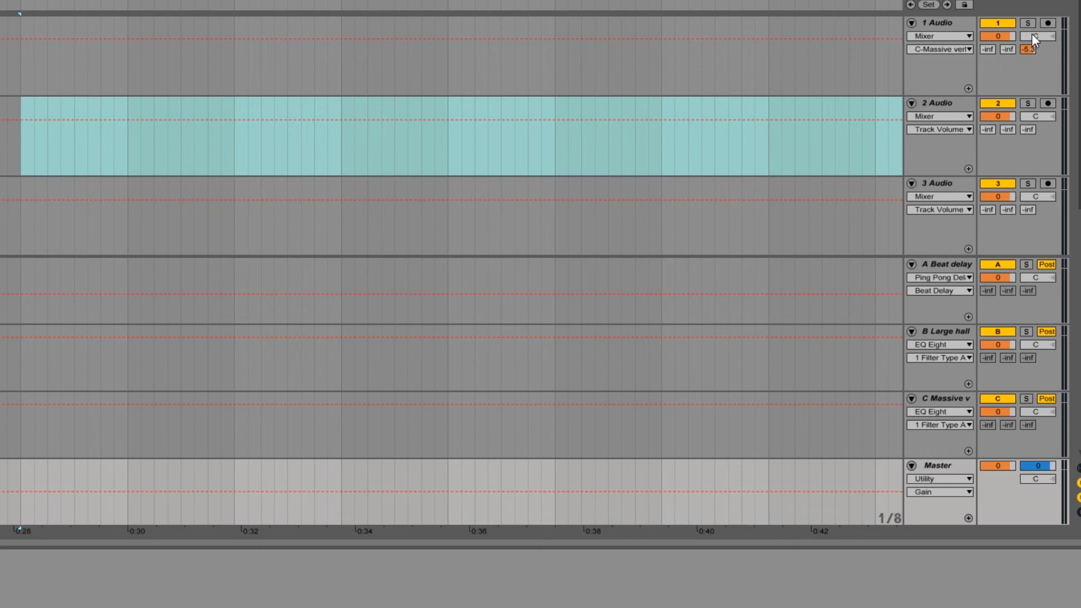
Step: Turn the C-Massive verb! send on 1 Audio down to -inf and remove the audio clip from 2 Audio
drag(1024, 49, 1024, 112)
click(19, 66)
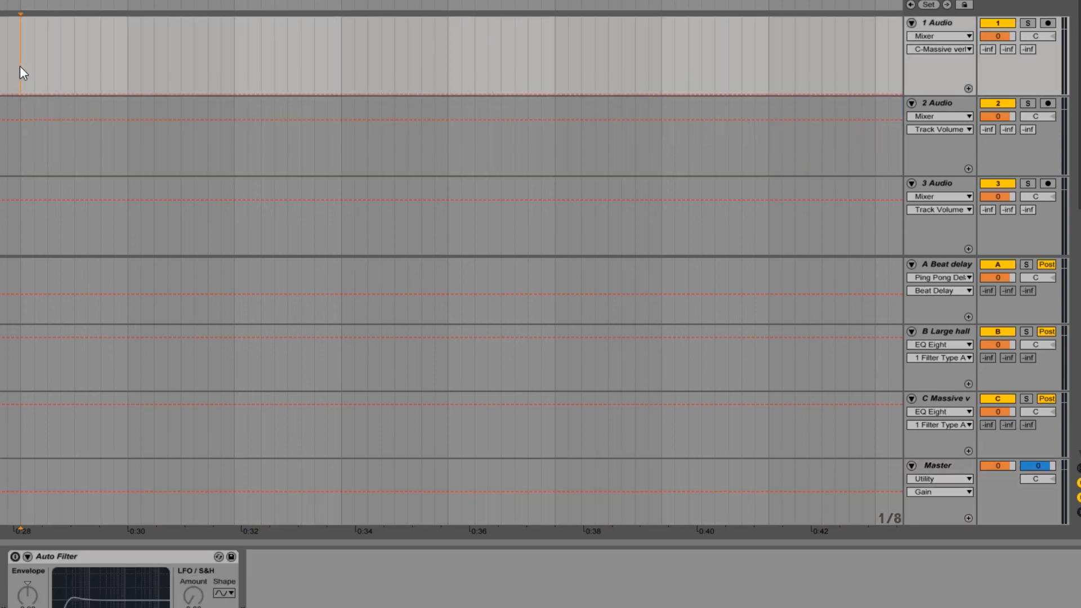
Step: Show the Track Volume automation on 1 Audio and the Mixer's Song Tempo automation on the Master
click(954, 48)
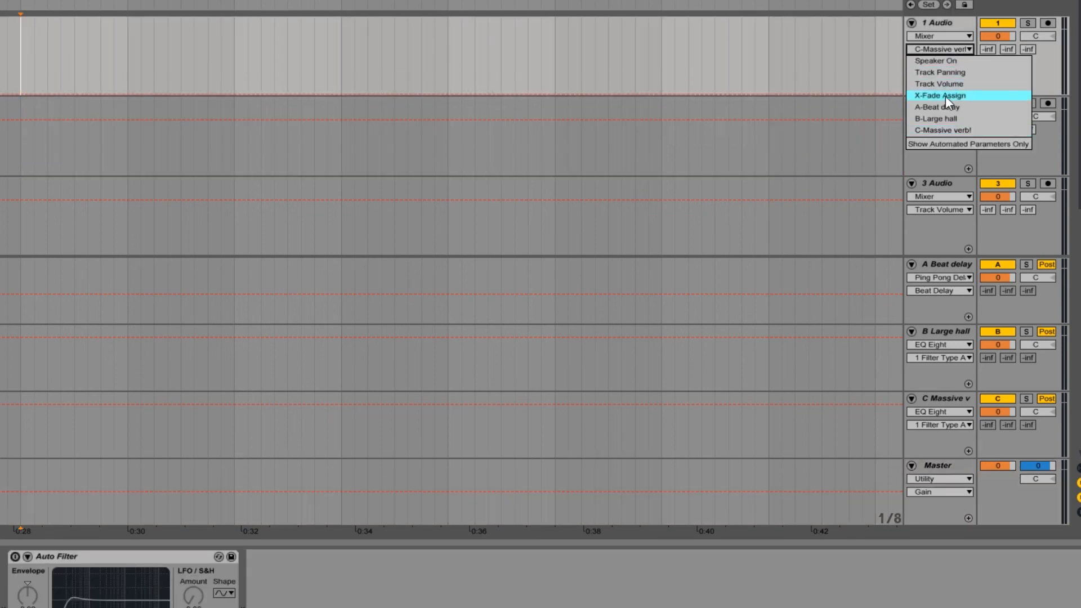
click(949, 83)
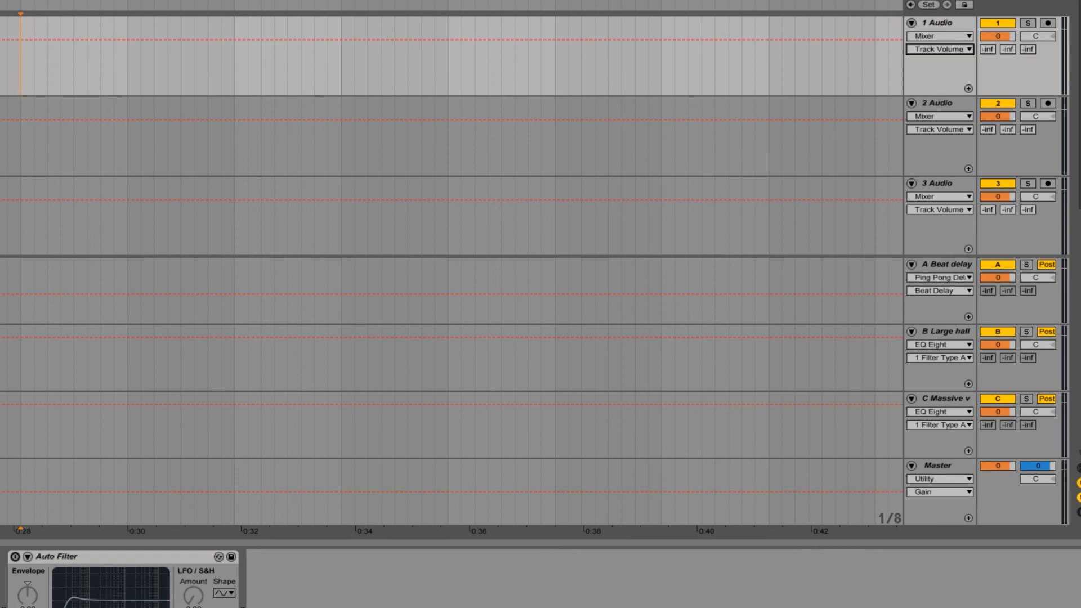
drag(180, 2, 903, 2)
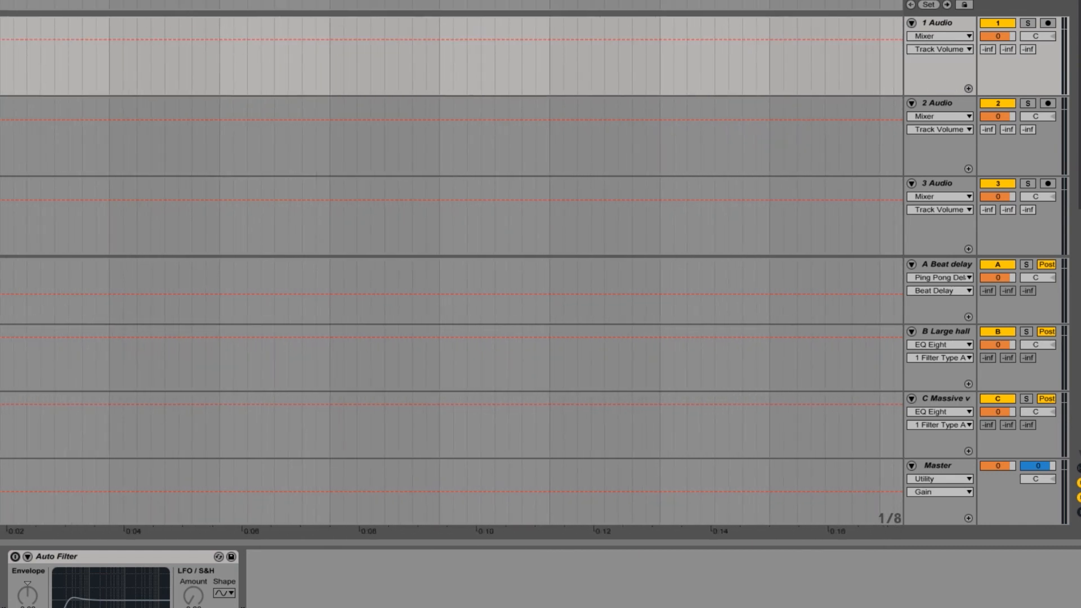
click(926, 478)
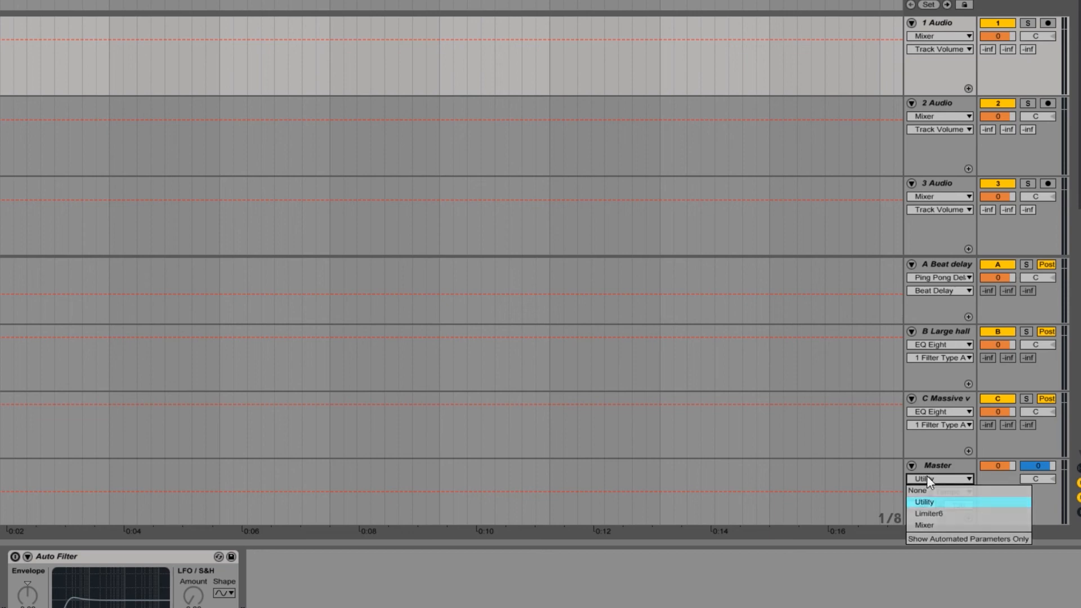
click(928, 525)
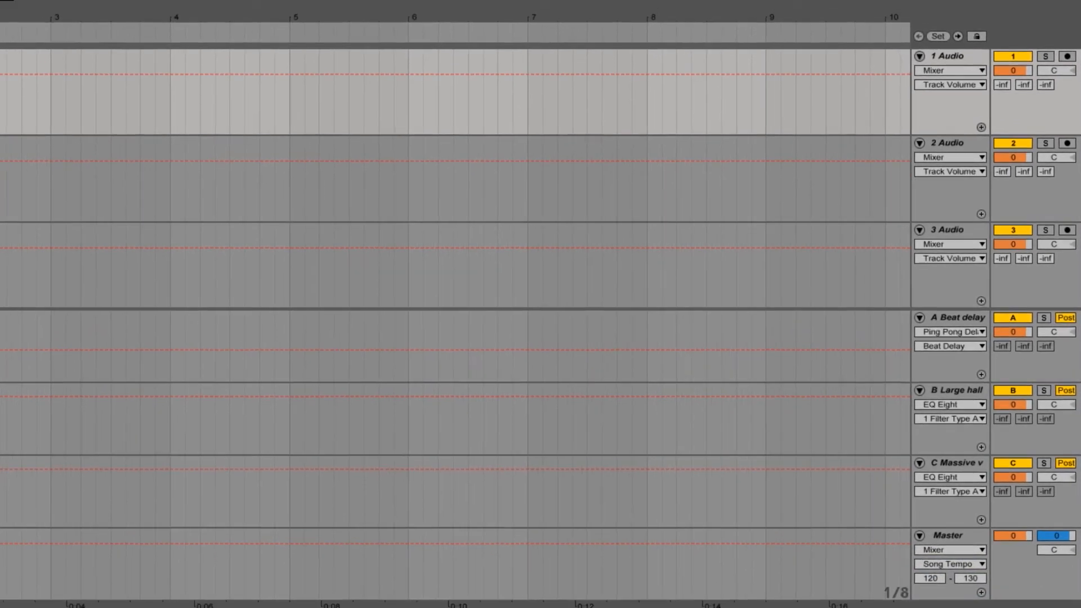
Step: Save the current set as the default set in the preferences, overwriting the existing default
key(ctrl+comma)
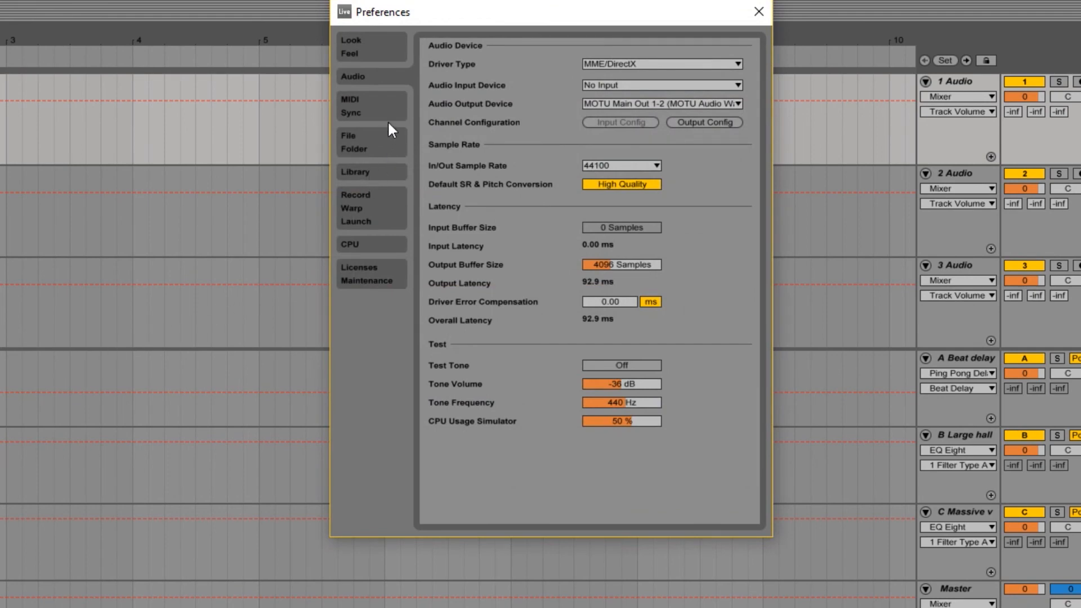
click(379, 151)
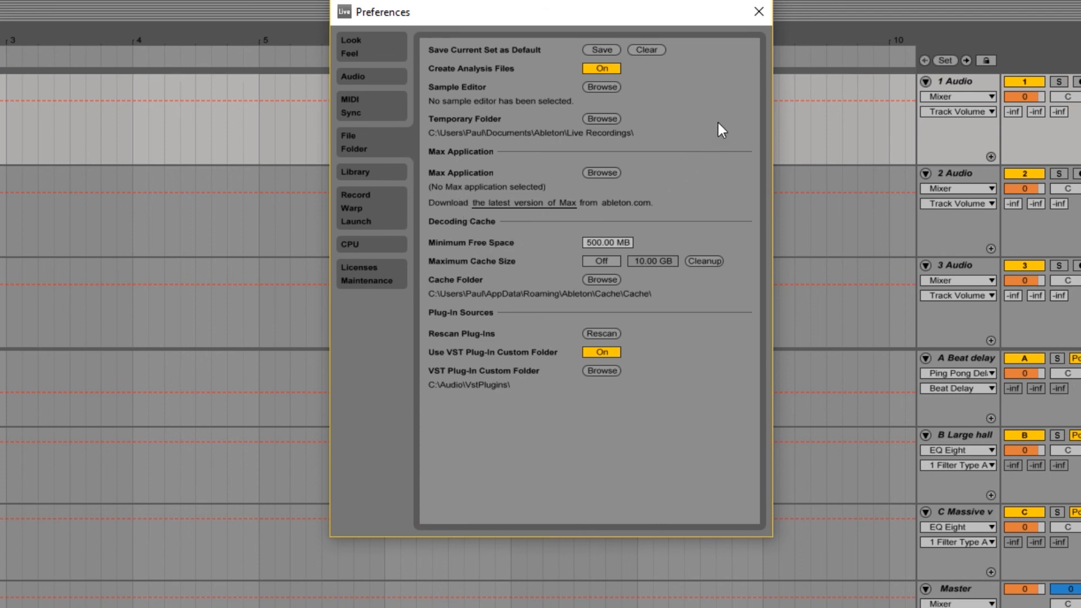
click(617, 52)
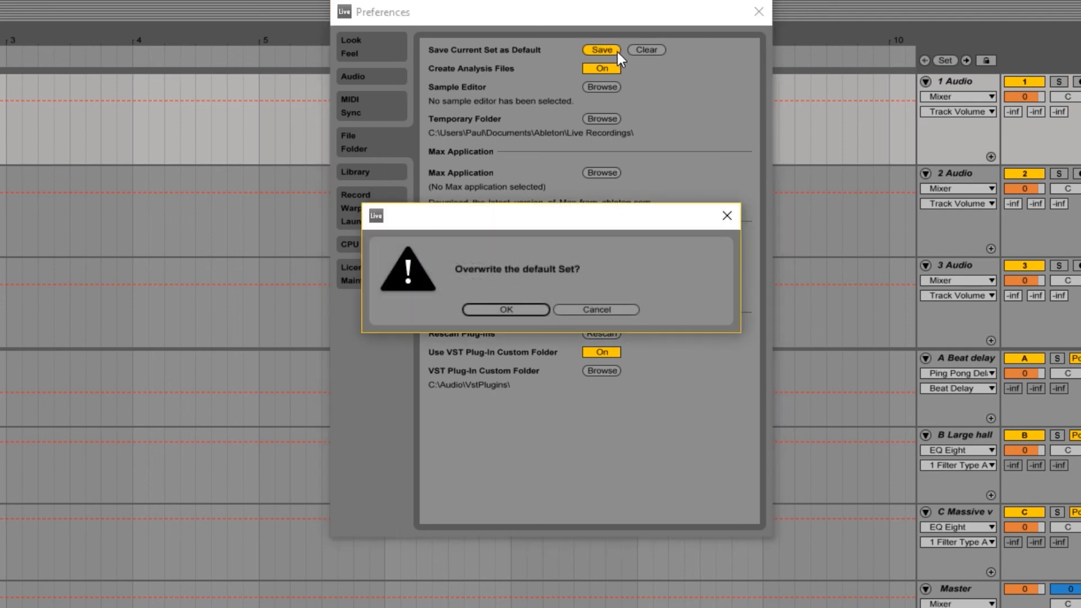
click(532, 305)
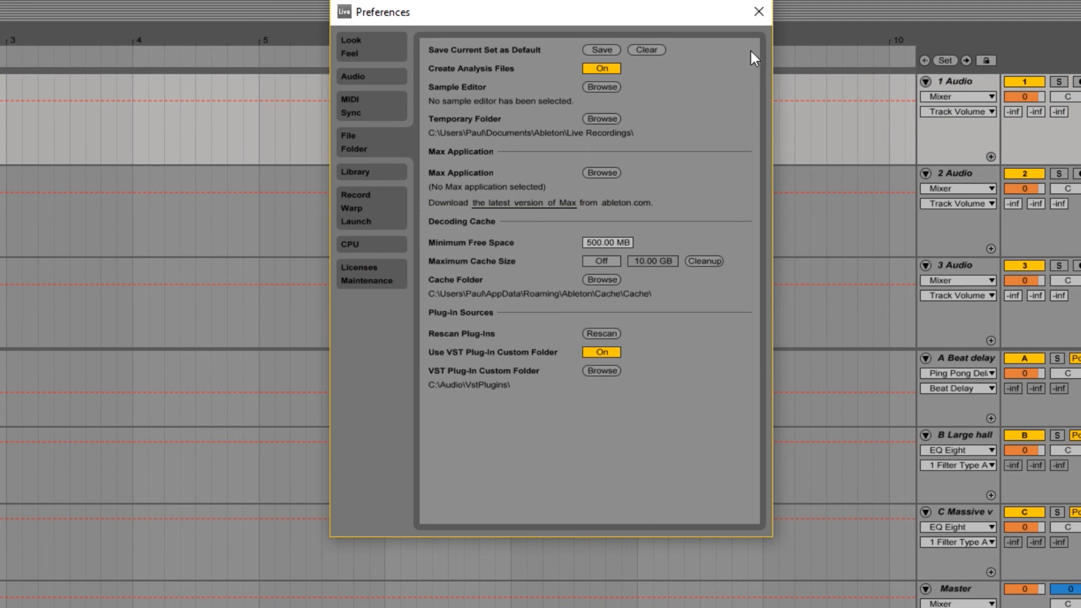
click(758, 13)
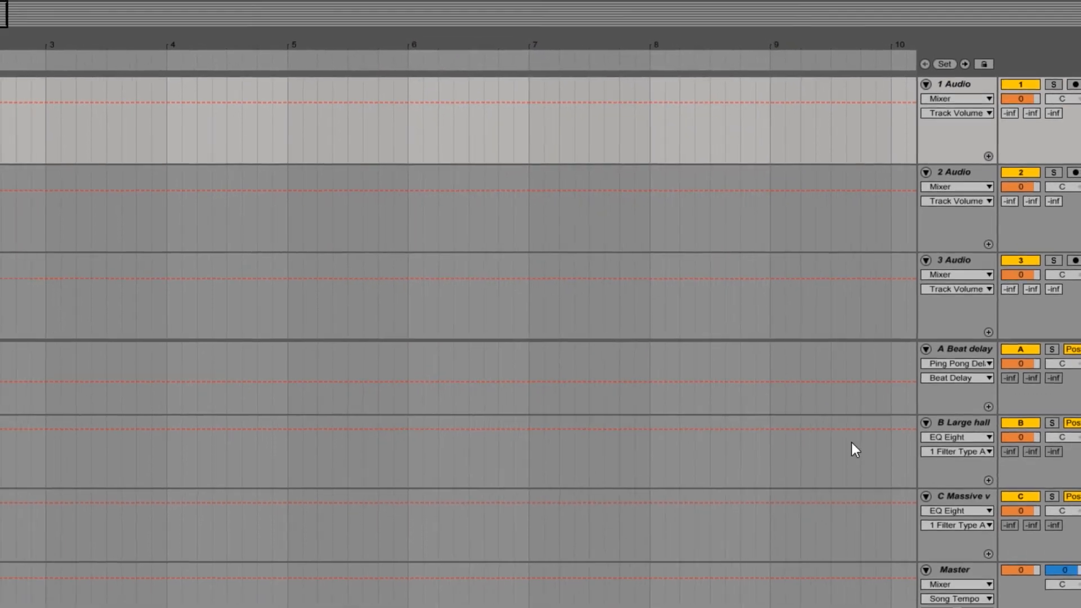
Step: Rename the 10 Audio track as SPARE TRACK
drag(1080, 220, 1076, 419)
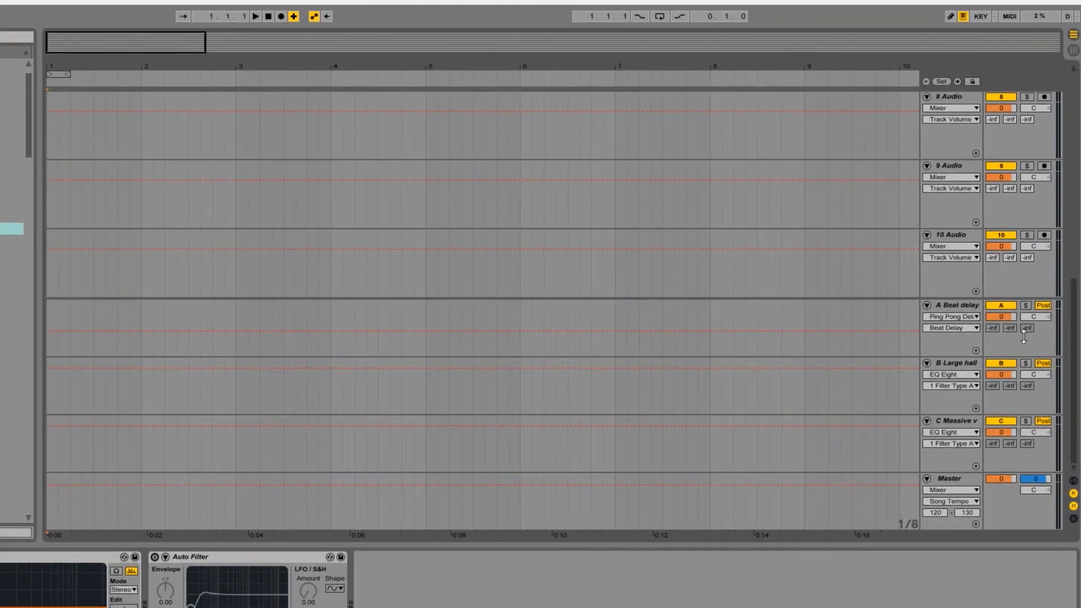
click(950, 234)
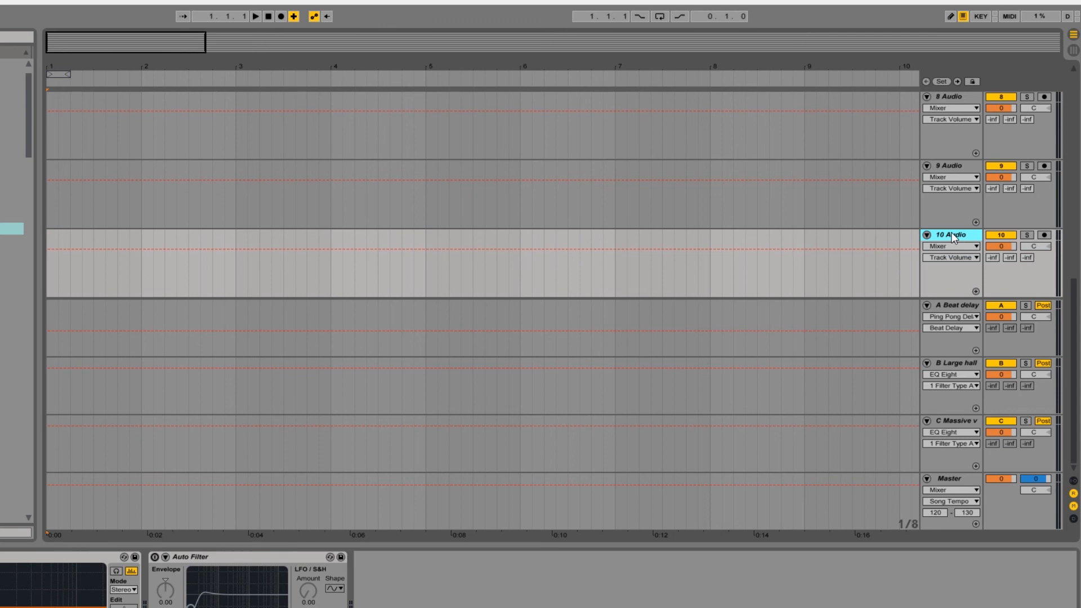
right_click(951, 234)
click(984, 285)
text(SPARE TRACK)
key(Return)
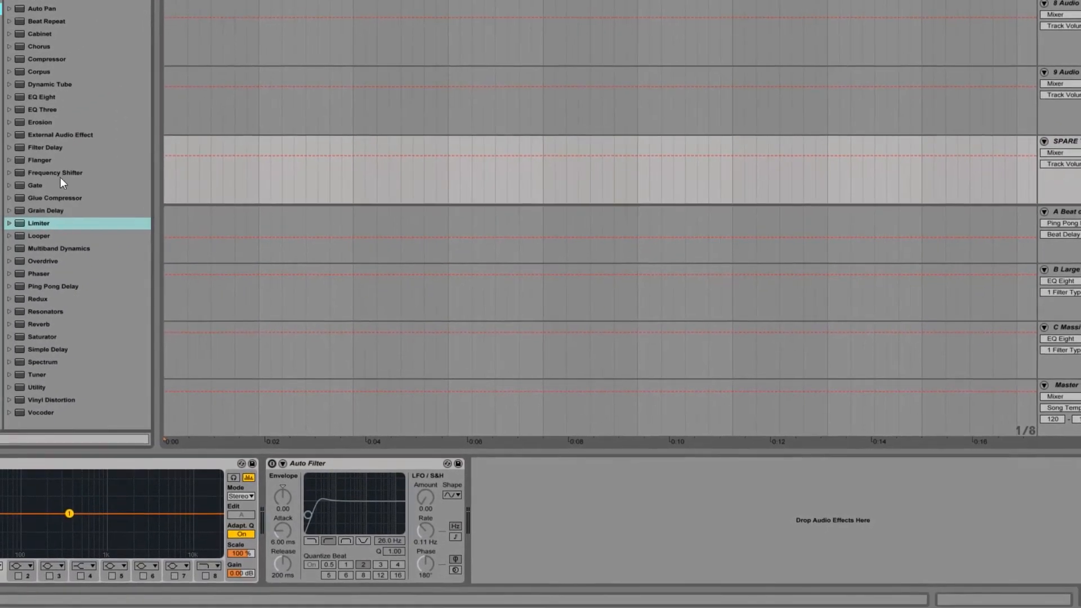
Step: Add a Frequency Shifter after the Auto Filter on the spare track and switch the Auto Filter to low-pass
click(36, 171)
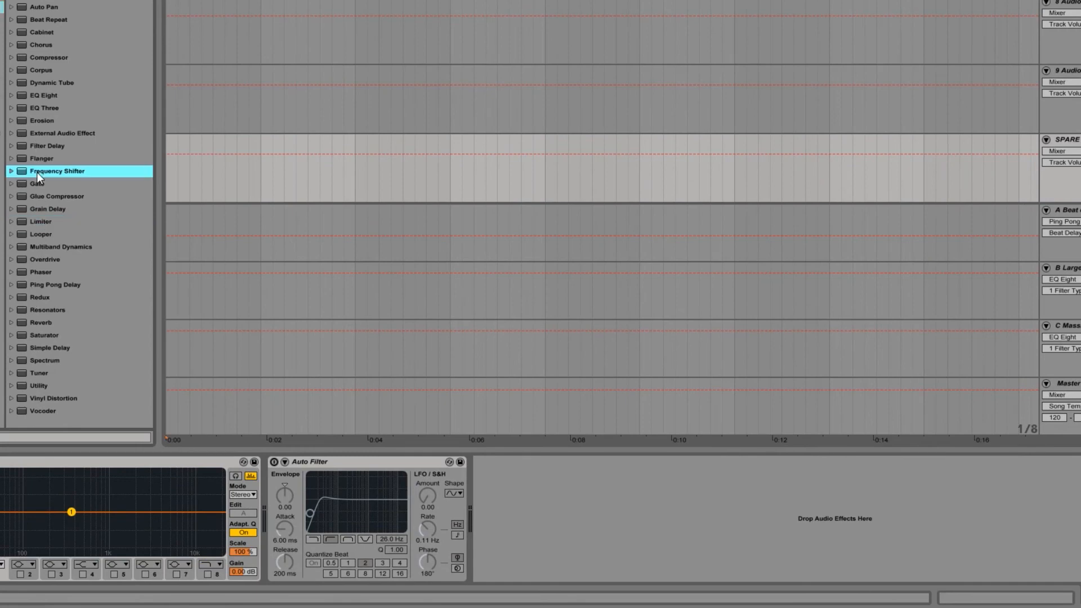
drag(776, 253, 764, 515)
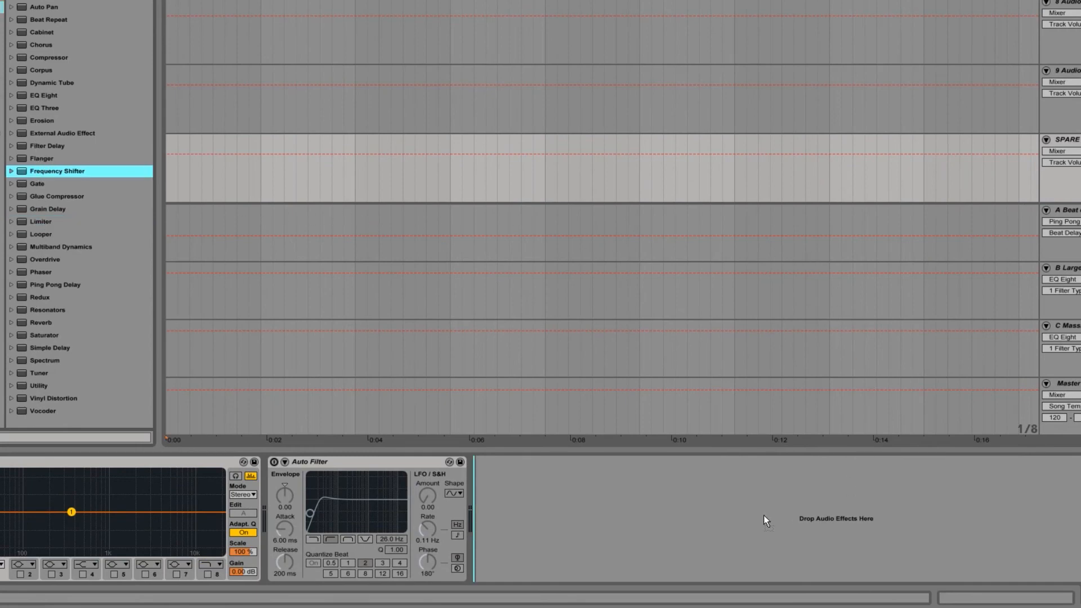
drag(622, 523, 619, 520)
click(316, 462)
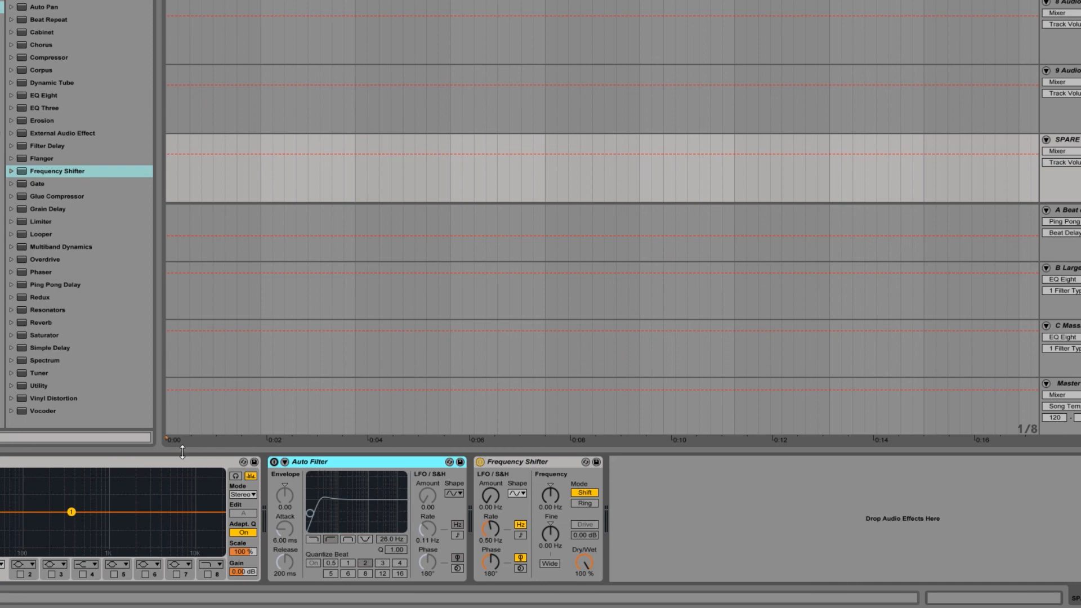
click(320, 537)
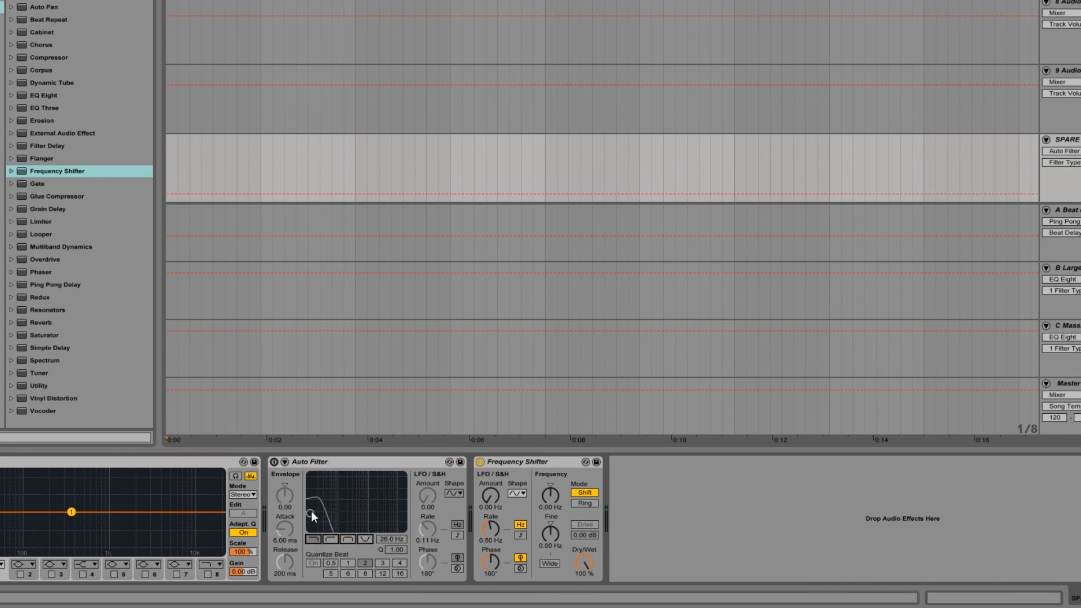
Step: Delete the EQ Eight from the spare track's device chain and switch off the Frequency Shifter
click(157, 463)
key(Delete)
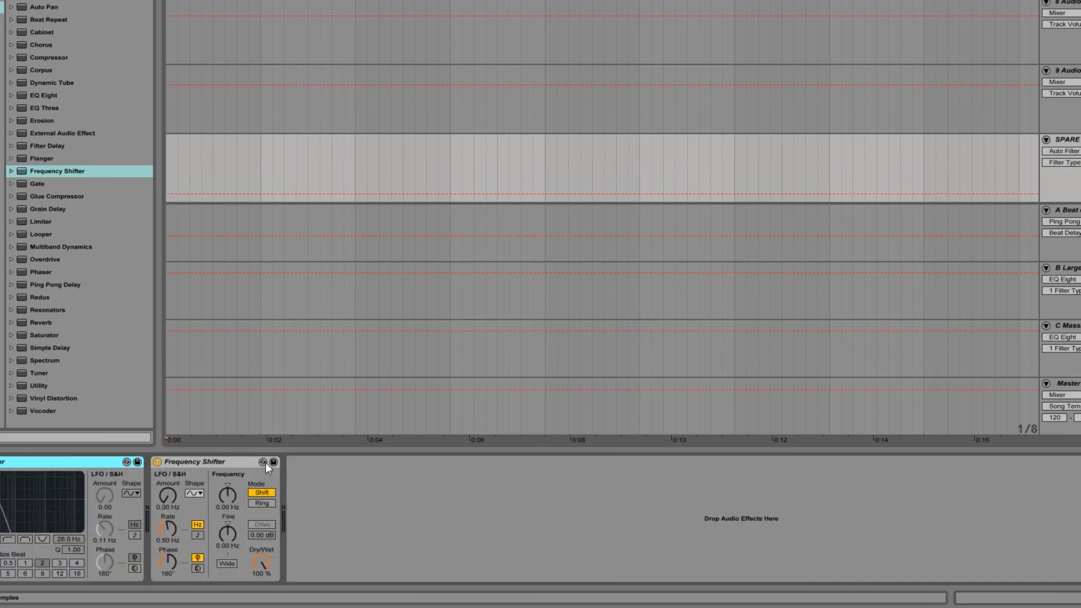
click(157, 462)
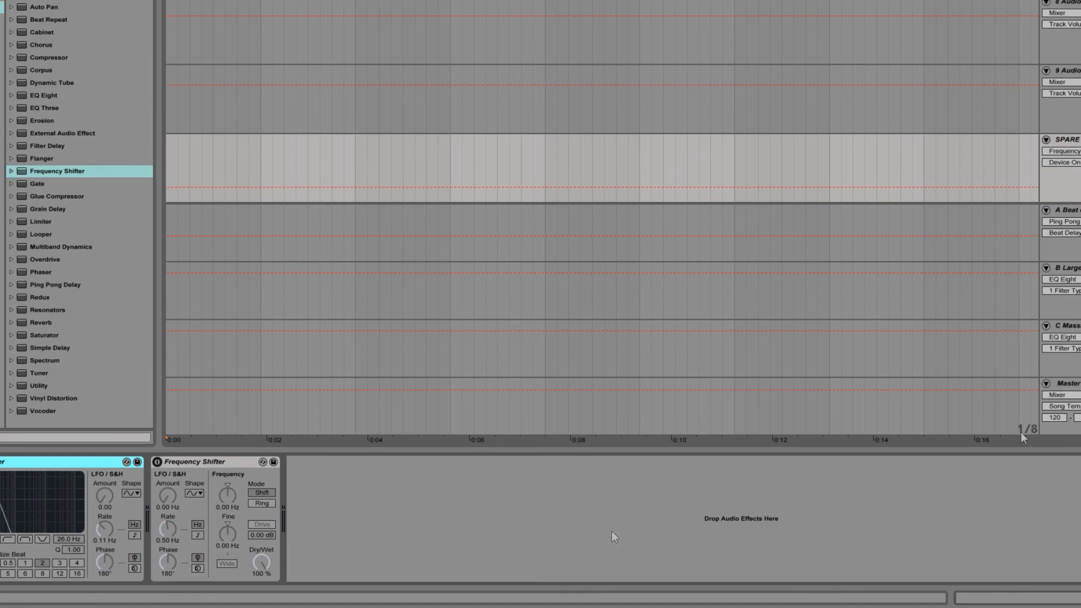